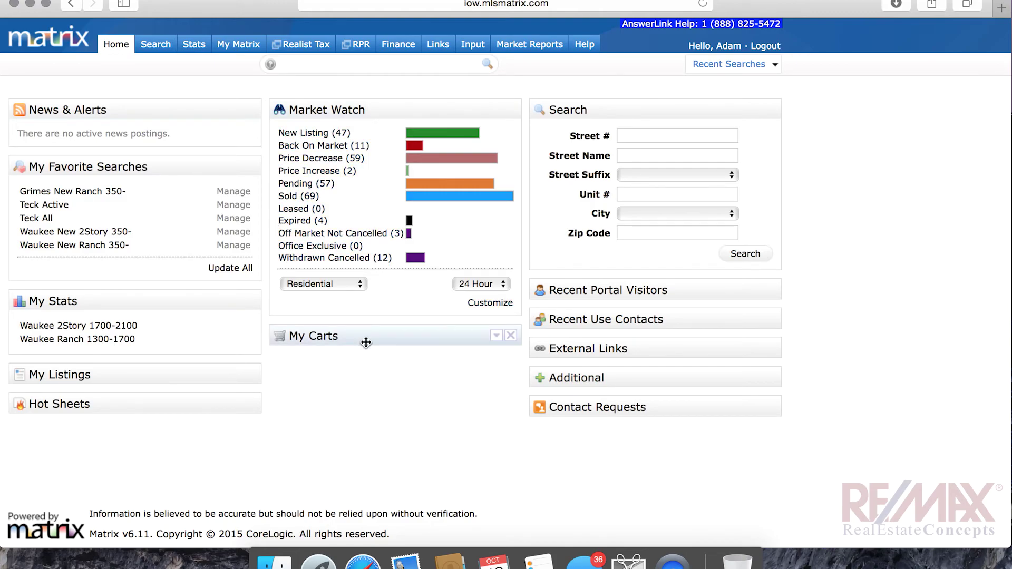
Show the My Matrix dropdown menu from the Matrix home page
mouse_move(237, 49)
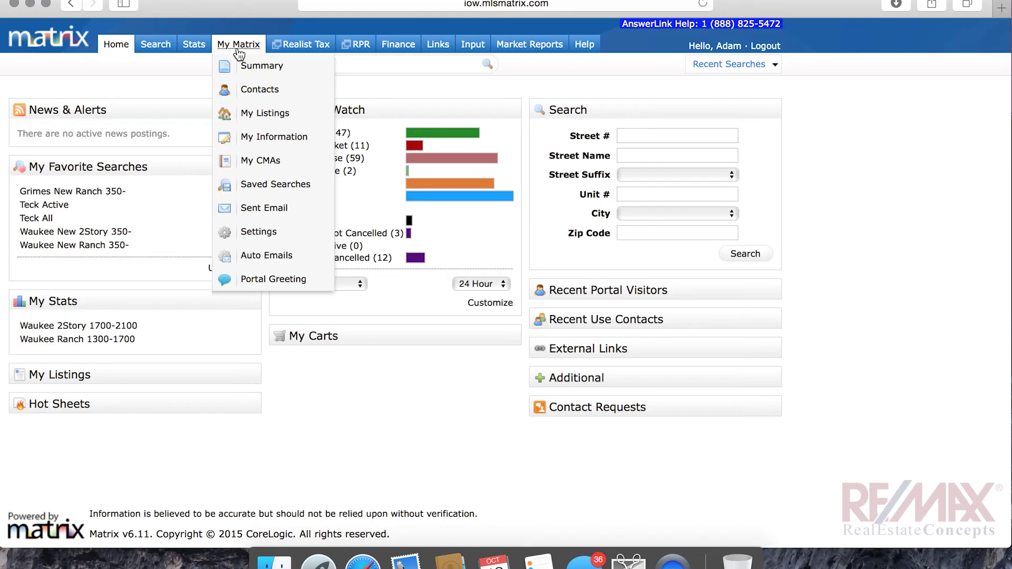
Go to My CMAs to list the saved CMAs
click(246, 160)
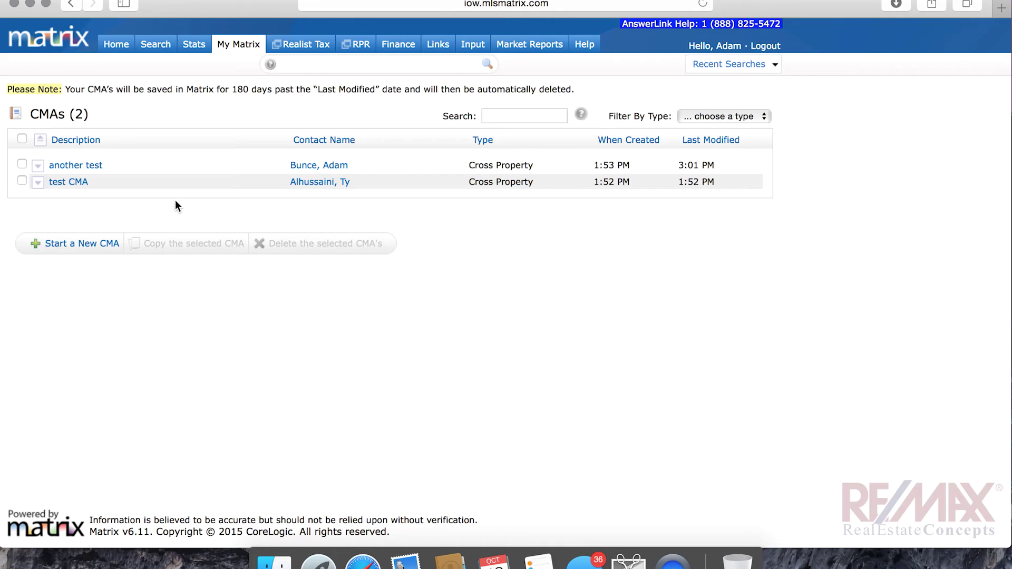
Start a new CMA and create a new contact with the client's first and last name
click(98, 244)
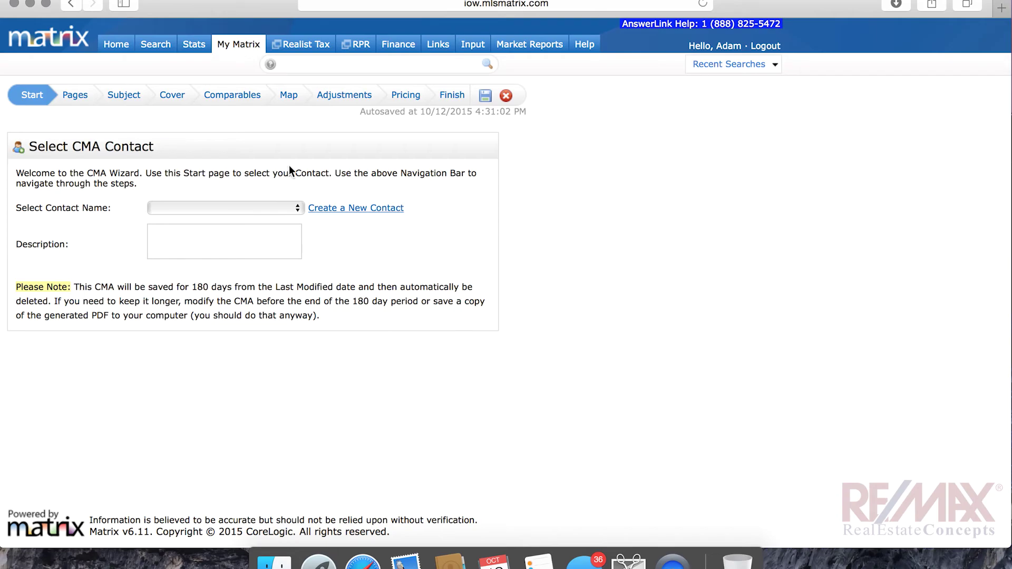
click(364, 208)
click(409, 149)
text(Dan)
key(Tab)
text(ibuyhouses)
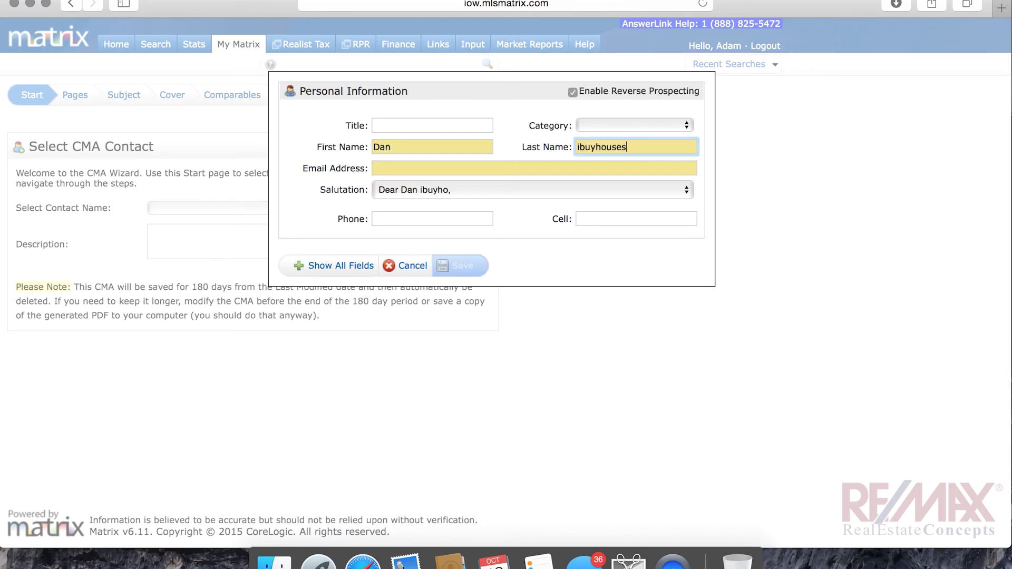
key(Tab)
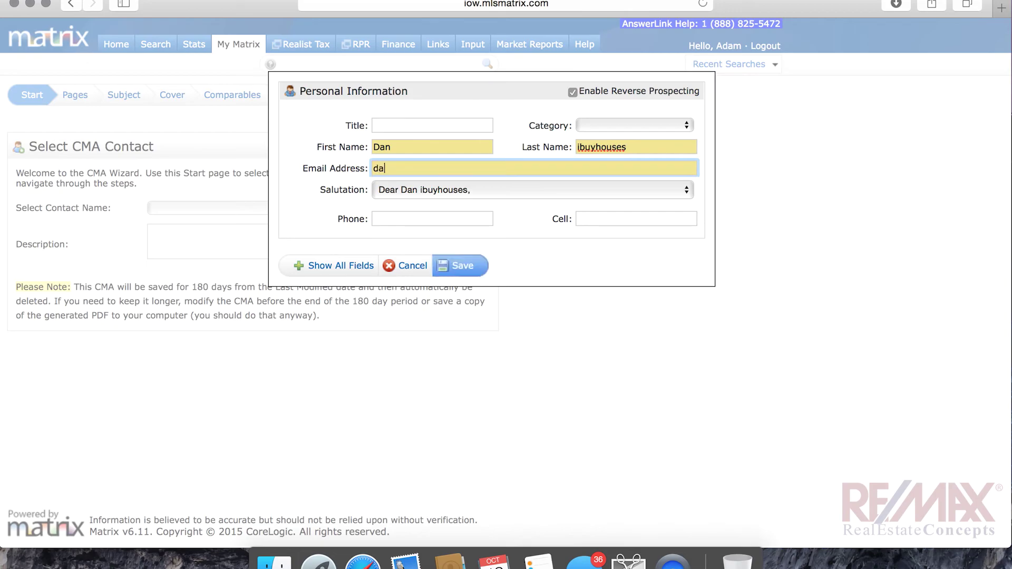
Fill in the contact's e-mail address and phone number, then save the contact
key(Tab)
key(Tab)
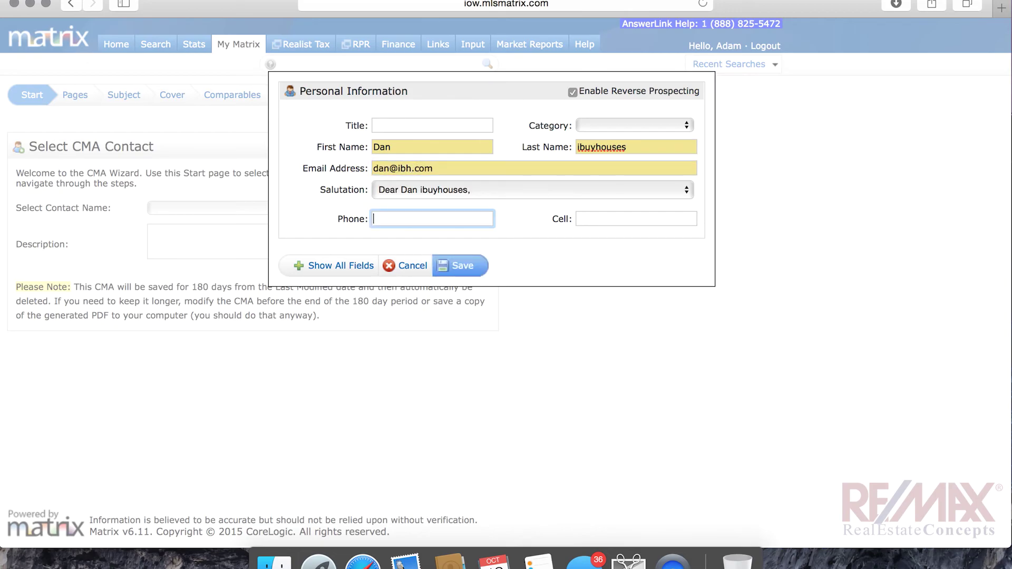
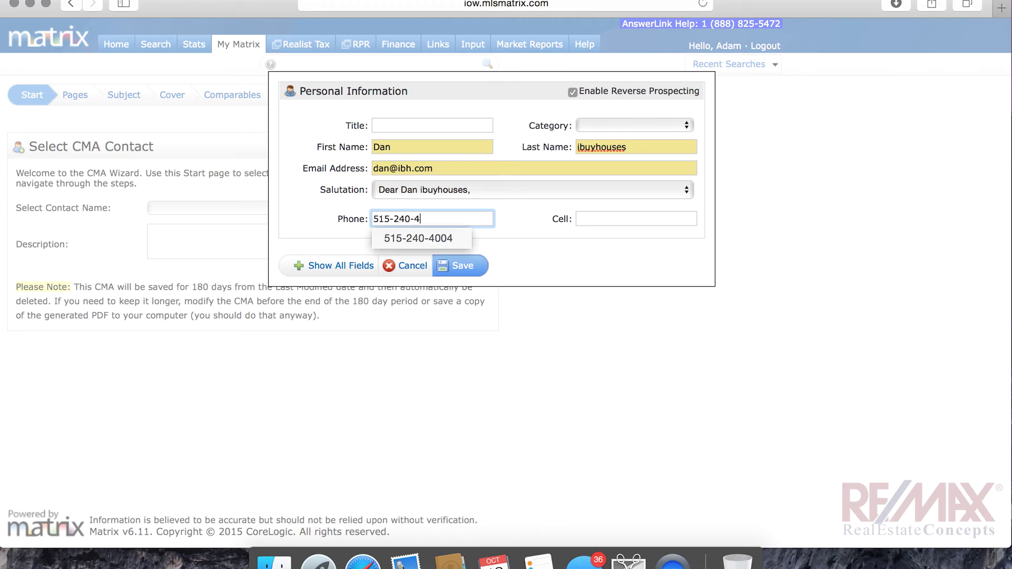
key(Tab)
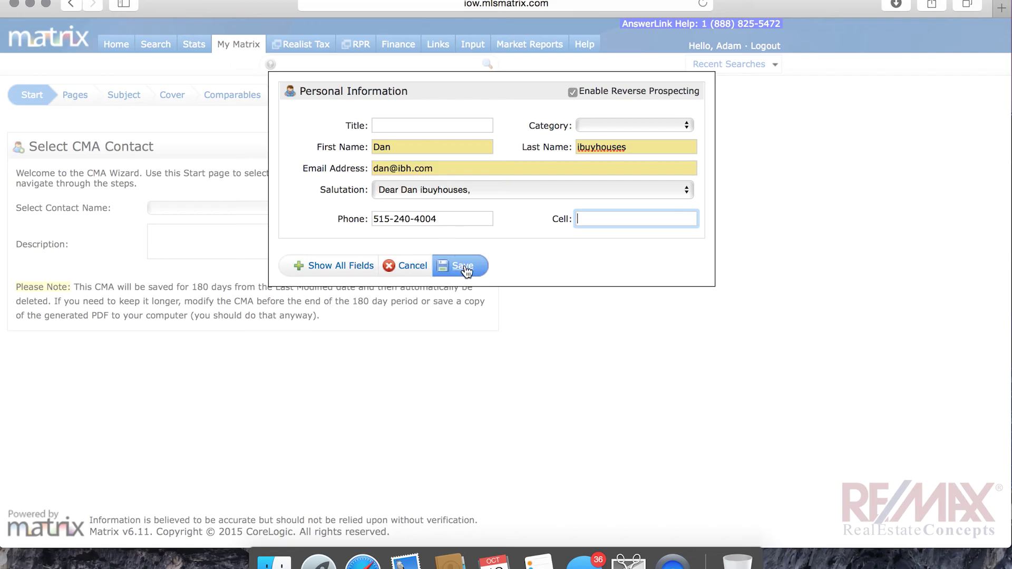
click(464, 268)
click(205, 252)
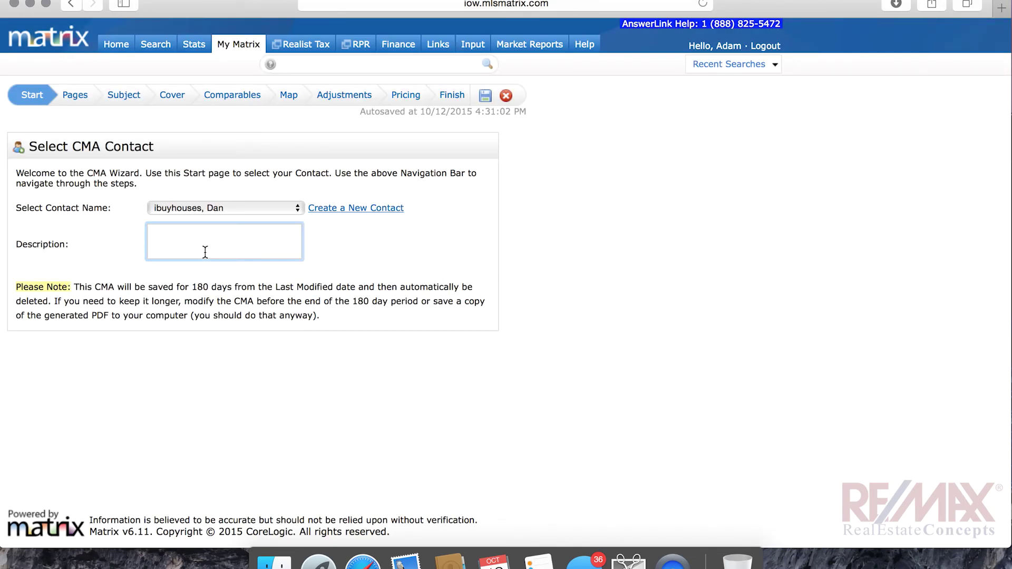
Enter a CMA description naming the client's new ranch
text(Dan's new ranch)
Go to the Pages step and expand the Cover, Subject/Adjustments and Comparables categories
click(80, 99)
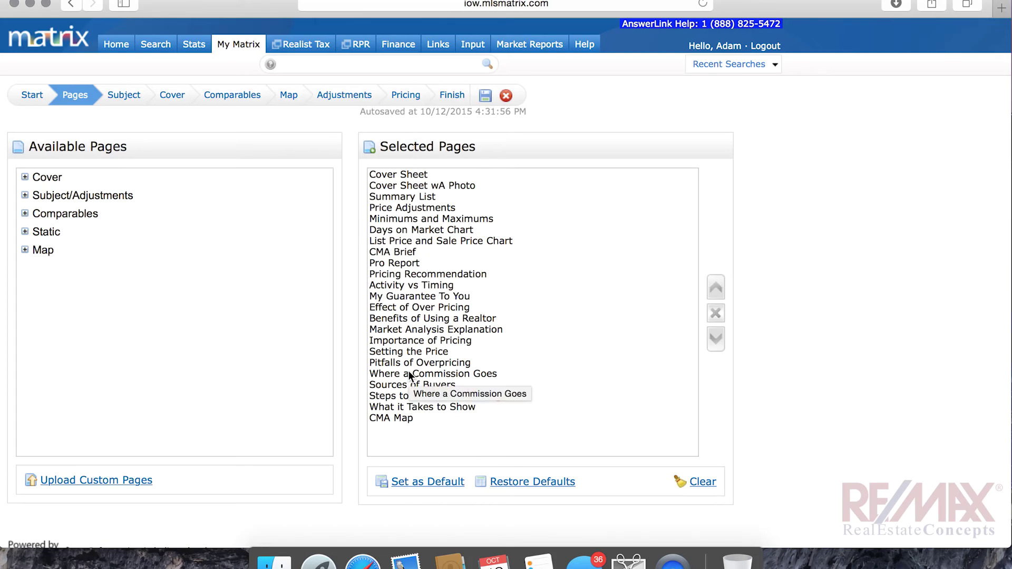
click(25, 177)
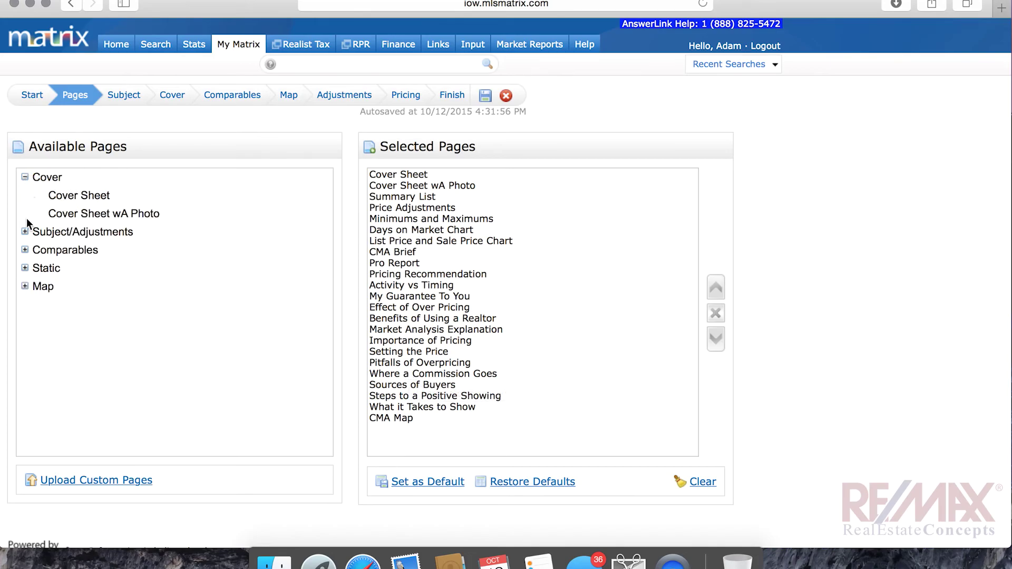
click(25, 232)
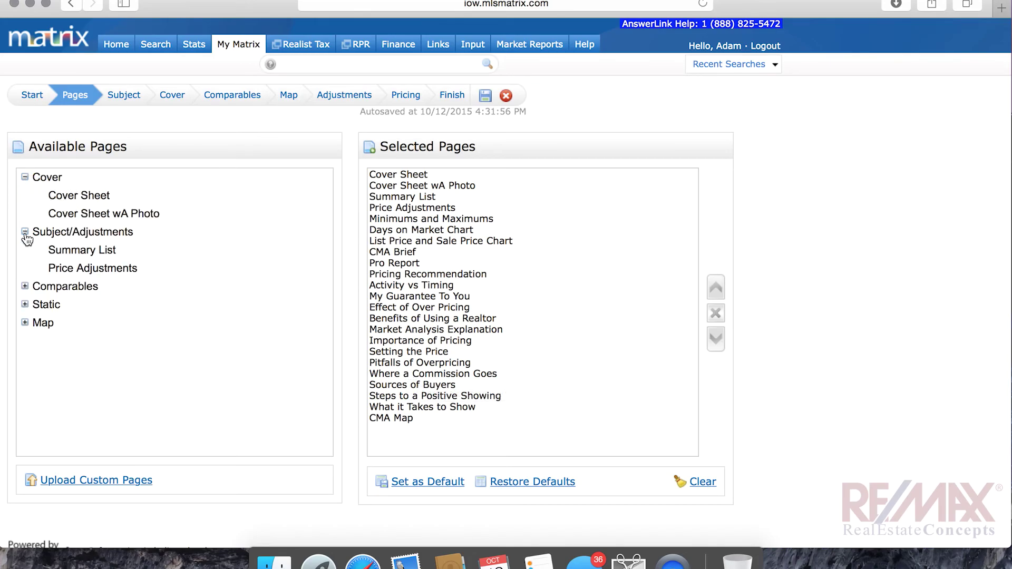
click(24, 286)
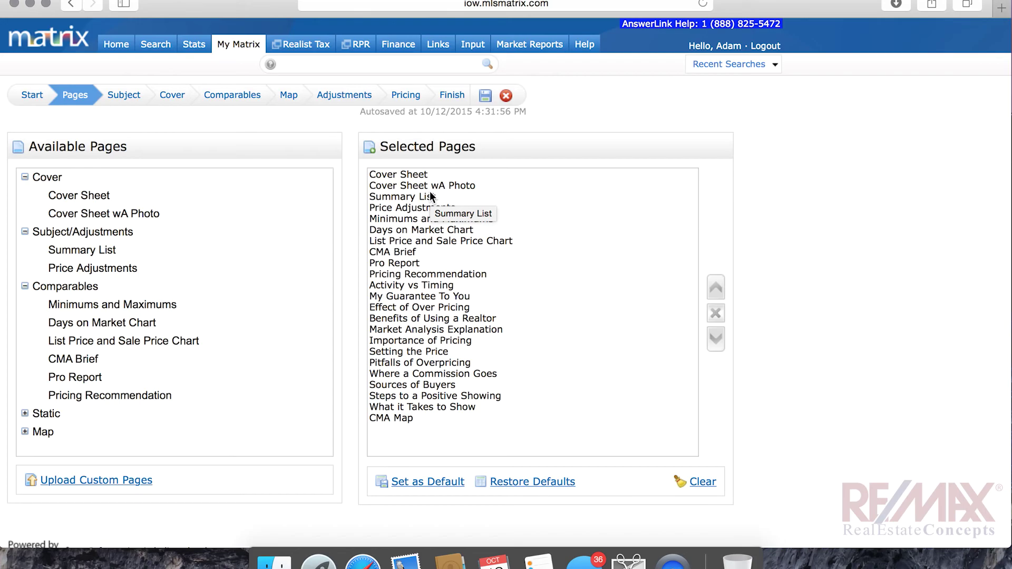
Remove Cover Sheet from the selected report pages and add it back
click(401, 176)
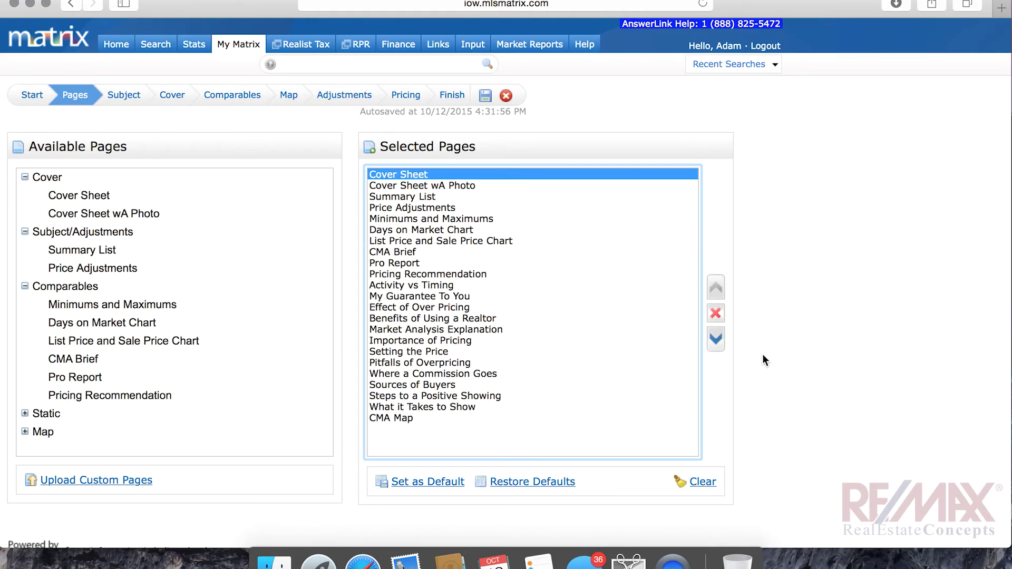
click(716, 314)
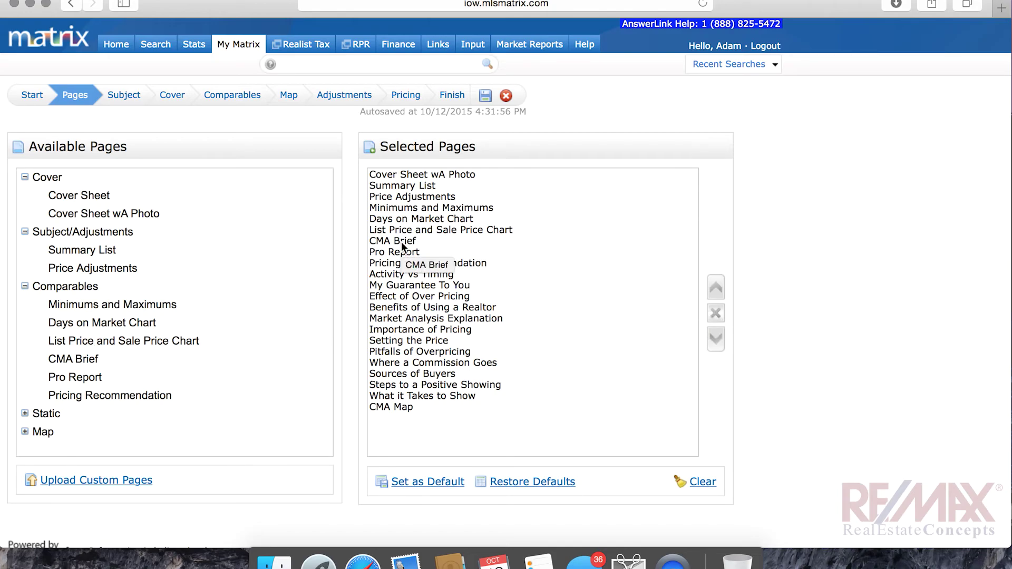
double_click(85, 203)
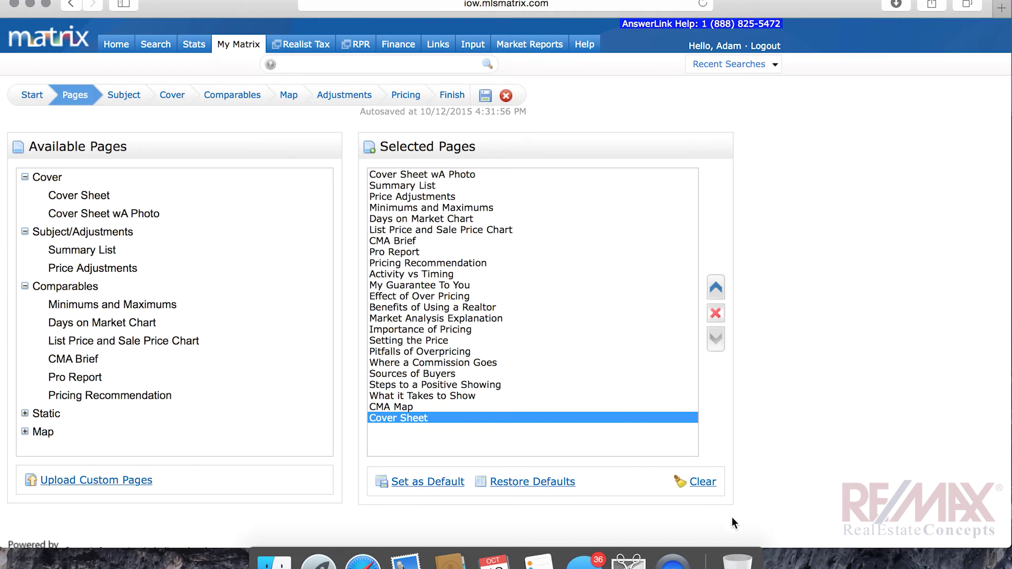
Move Cover Sheet to the top of the page list and set it as default
click(717, 294)
click(717, 294)
click(717, 294)
click(717, 295)
click(717, 294)
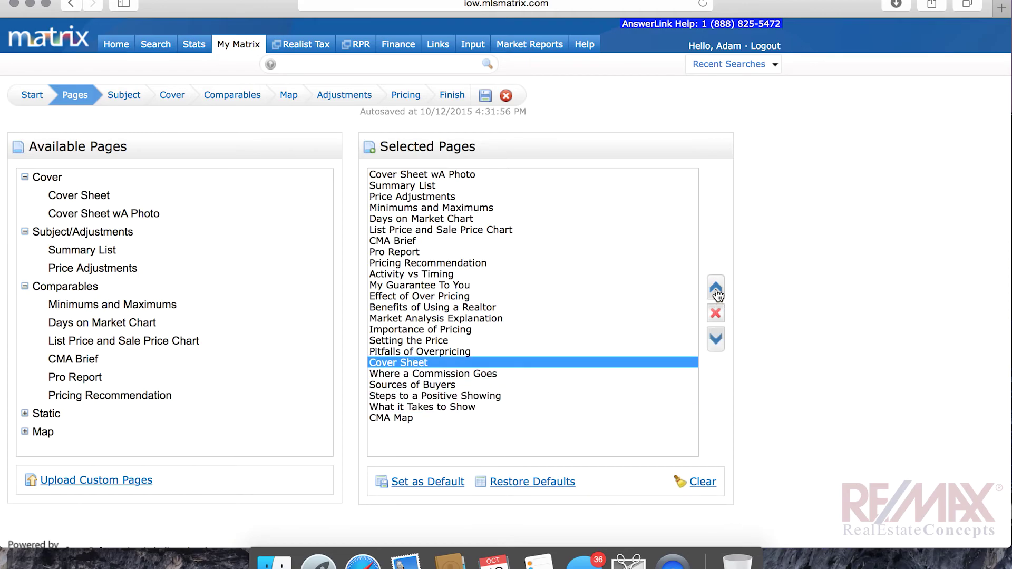
click(717, 294)
click(717, 294)
click(717, 295)
click(717, 295)
double_click(717, 294)
click(717, 294)
double_click(717, 294)
double_click(717, 295)
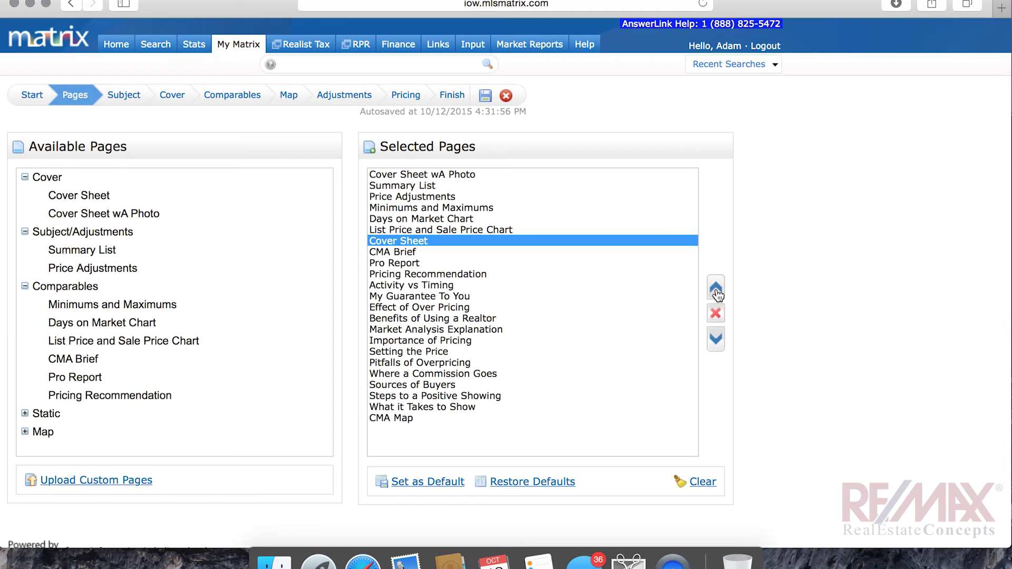
click(718, 294)
double_click(717, 294)
click(717, 294)
double_click(717, 294)
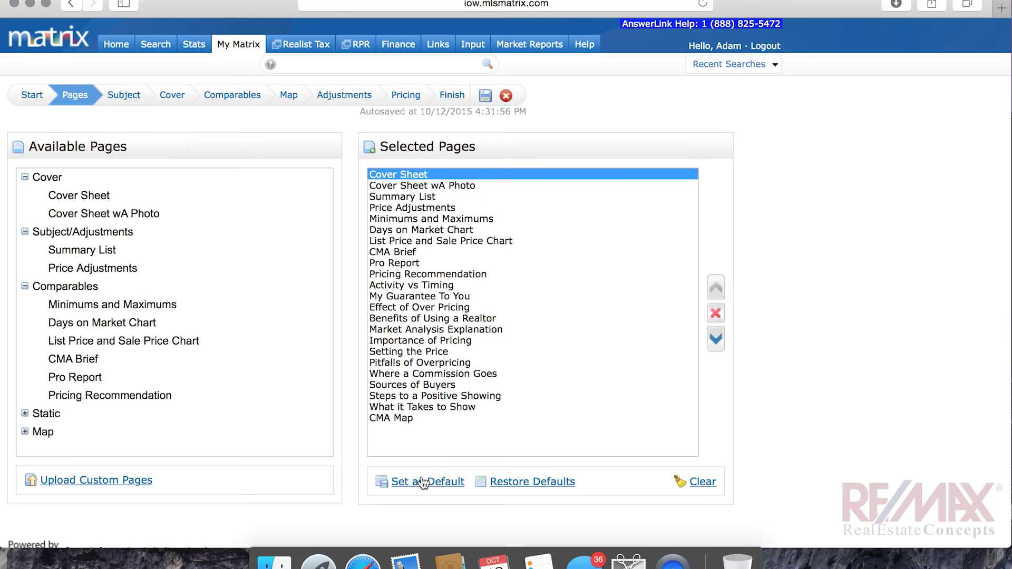
click(422, 488)
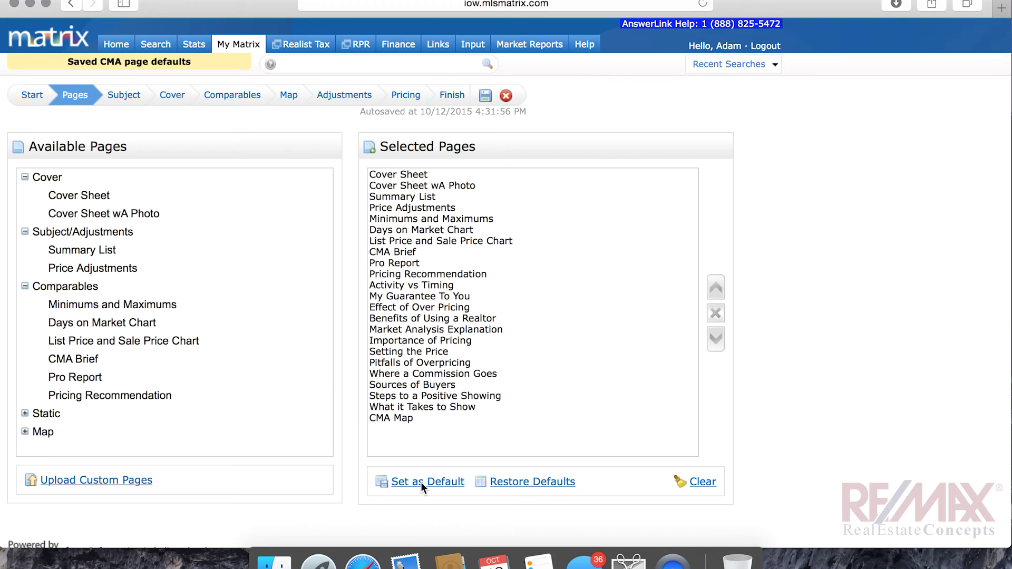
Upload the Sellers Timeline PDF from the Desktop as a custom CMA page
click(81, 484)
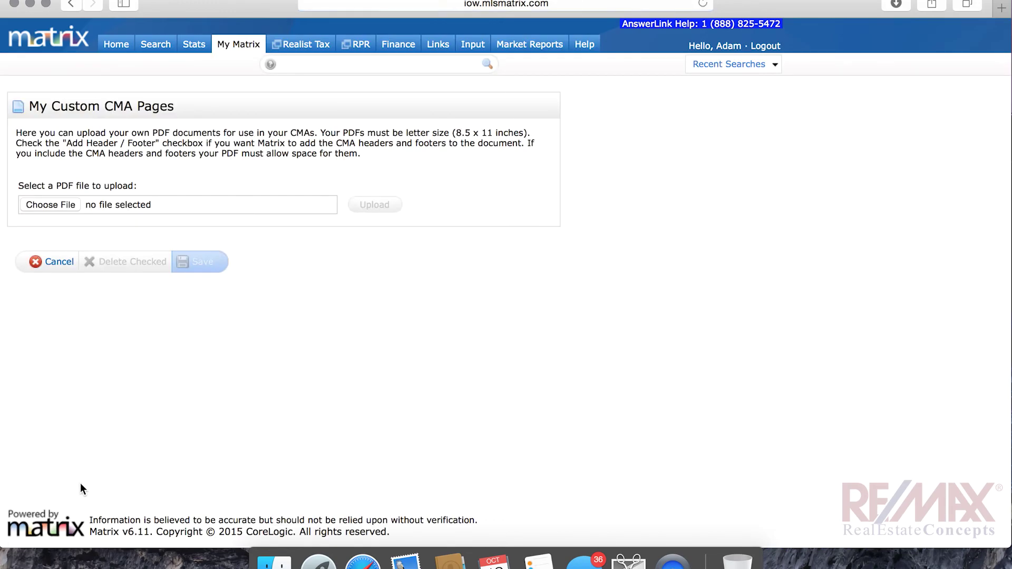
click(51, 205)
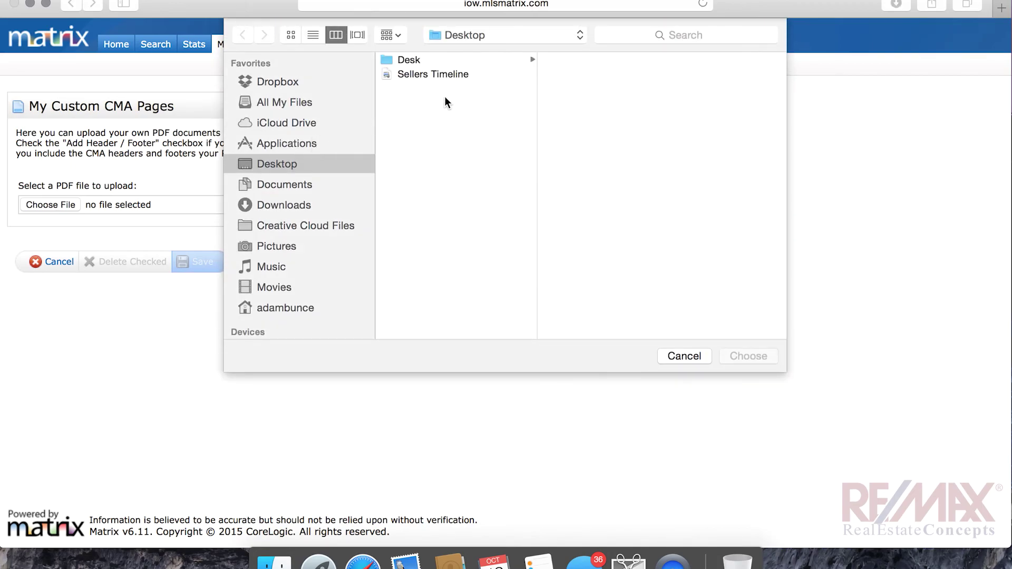
click(442, 74)
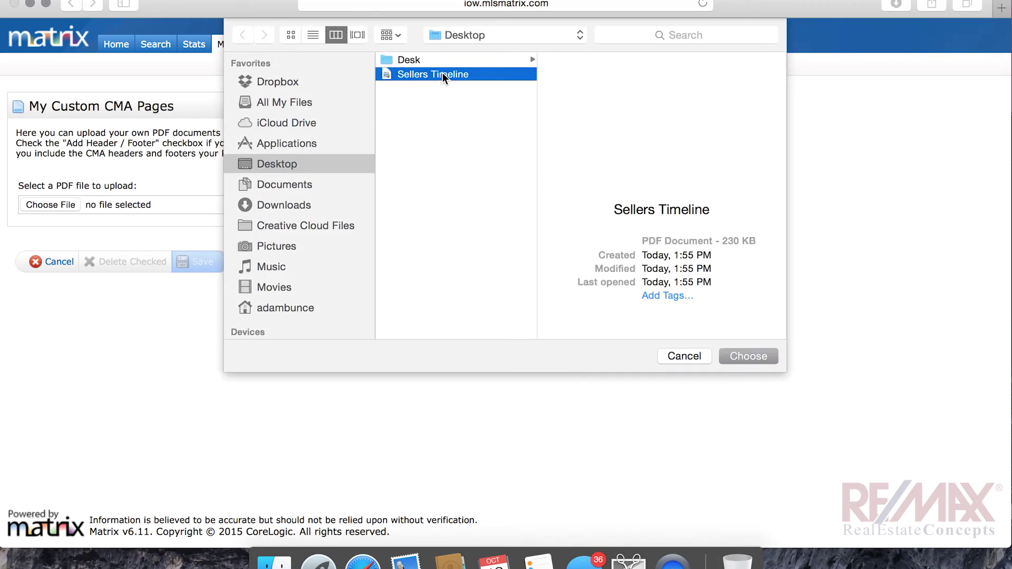
click(745, 362)
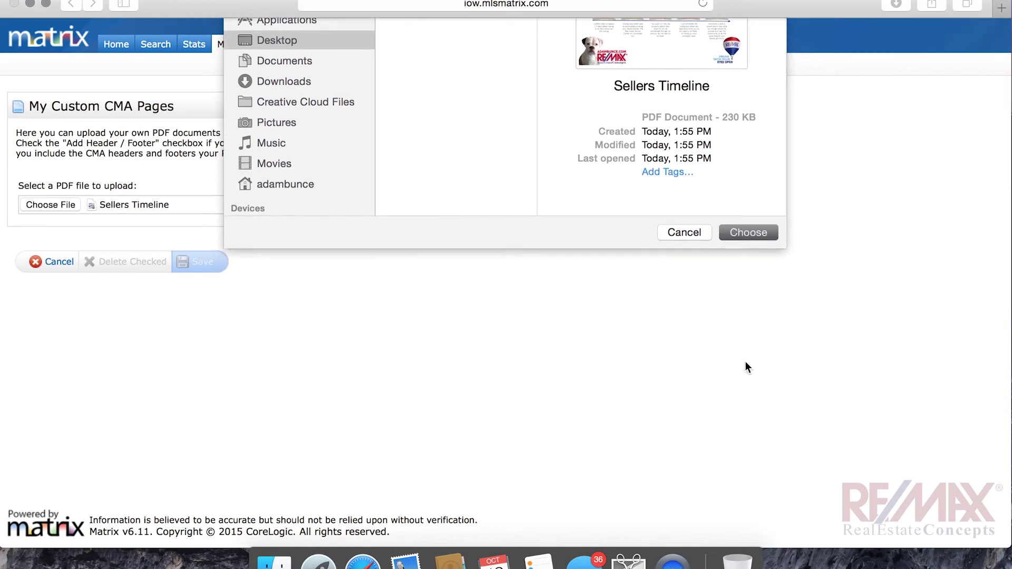
click(378, 204)
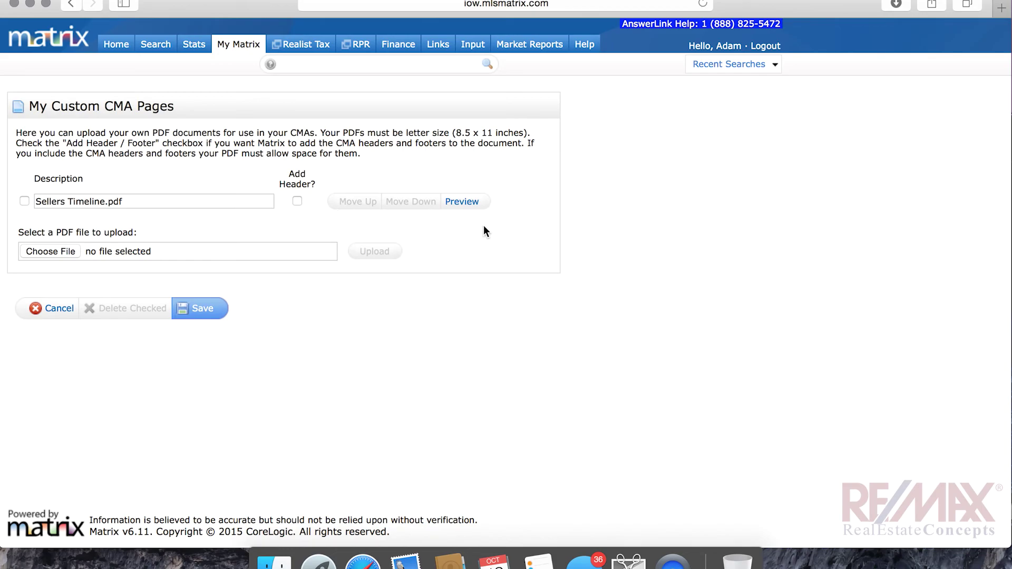
Preview Sellers Timeline.pdf, close the printing error, and save the custom pages list
click(462, 202)
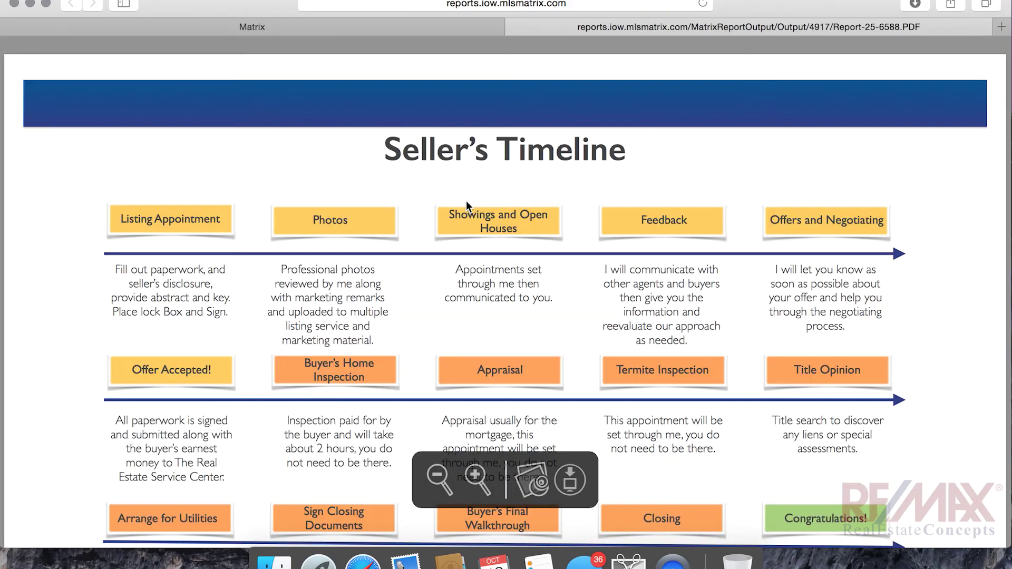
scroll(466, 201, down, 5)
scroll(466, 198, up, 5)
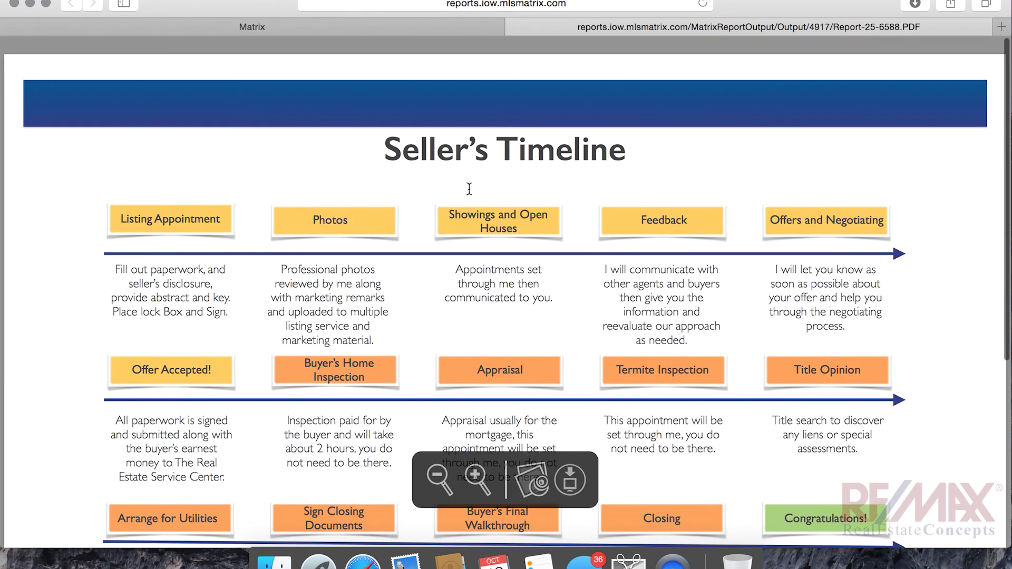
click(515, 27)
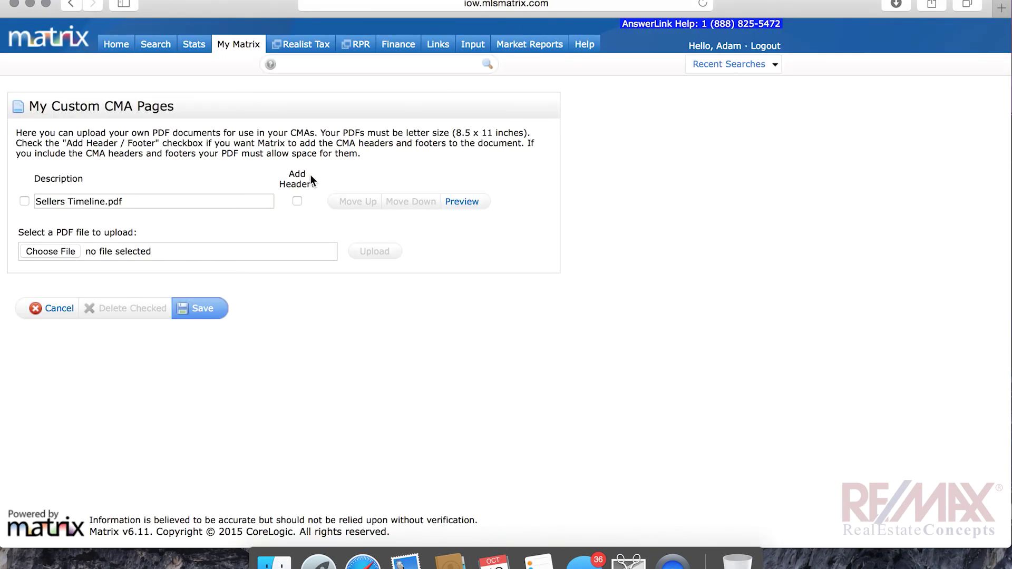
click(466, 201)
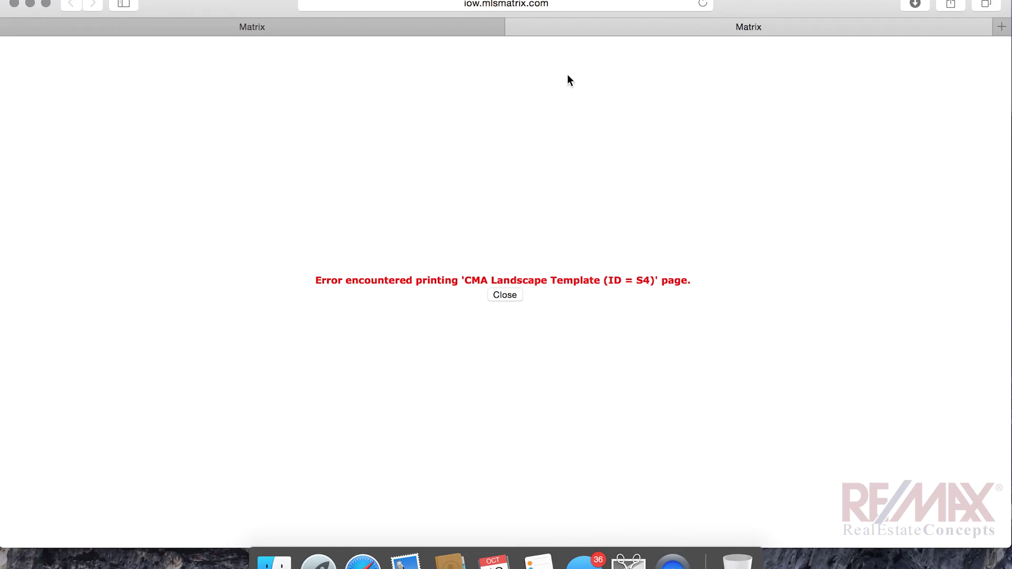
click(516, 26)
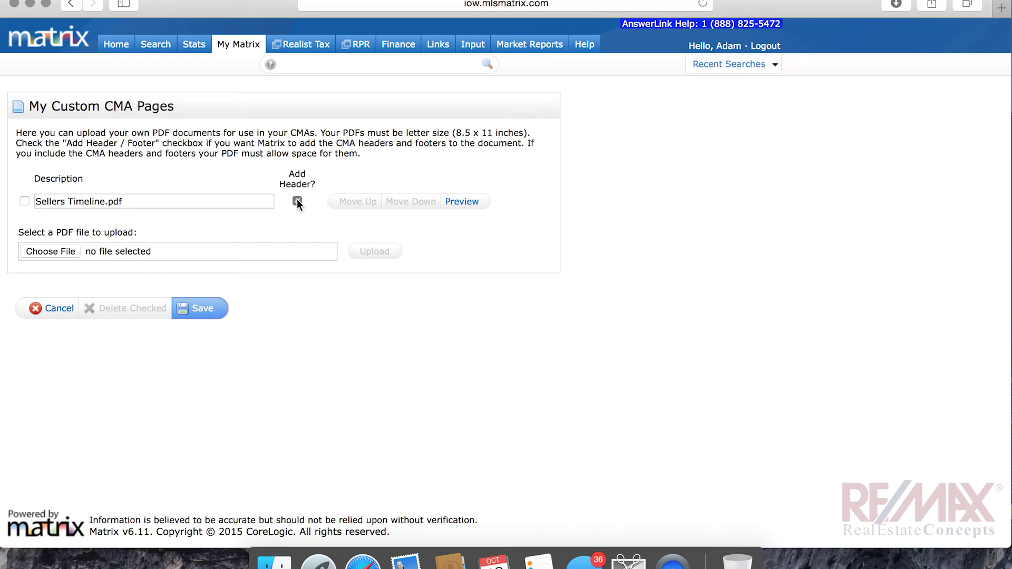
click(213, 313)
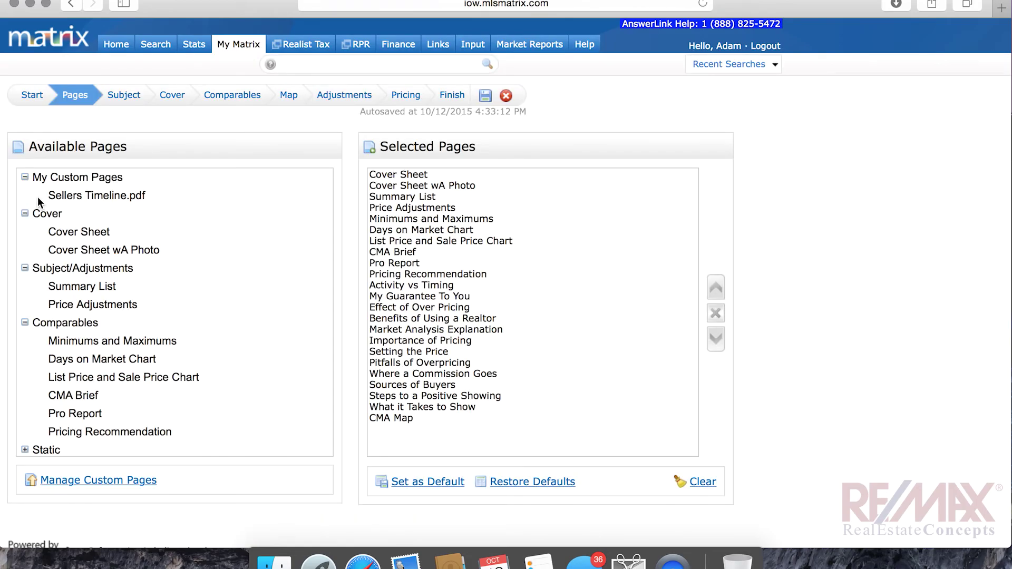
Append Sellers Timeline.pdf to the selected pages, save as default, and go to Subject
click(26, 213)
click(25, 232)
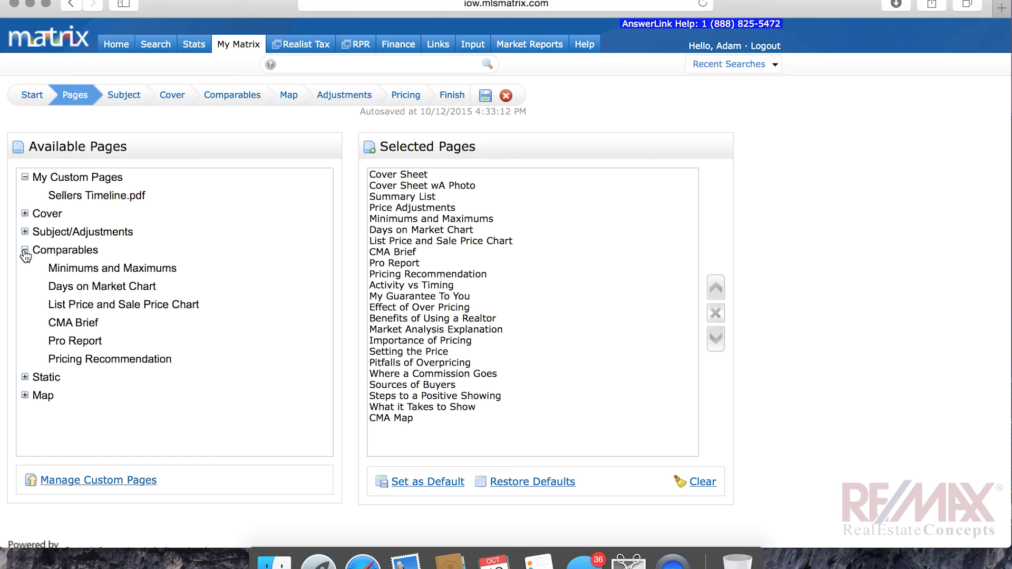
click(25, 252)
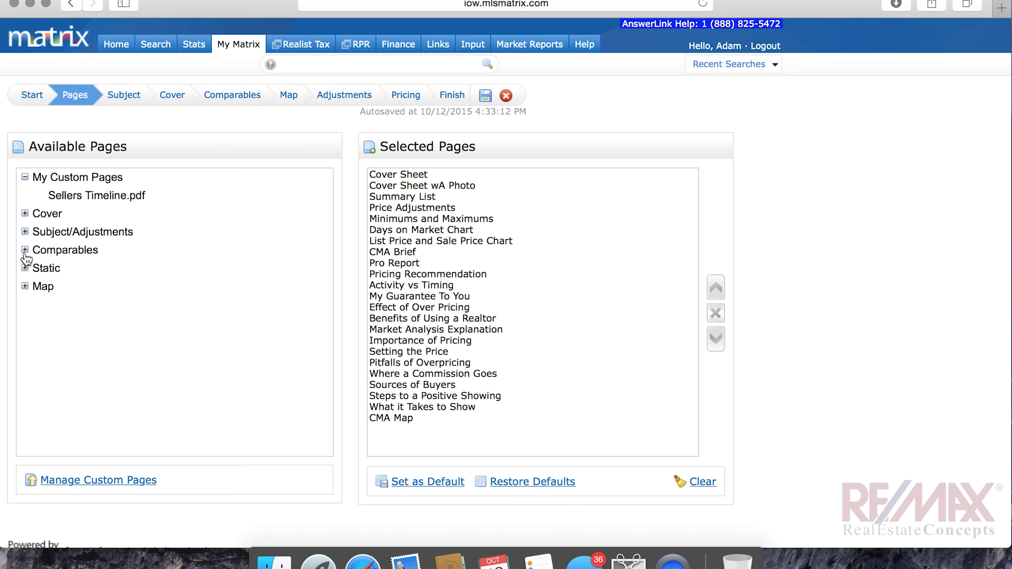
double_click(106, 197)
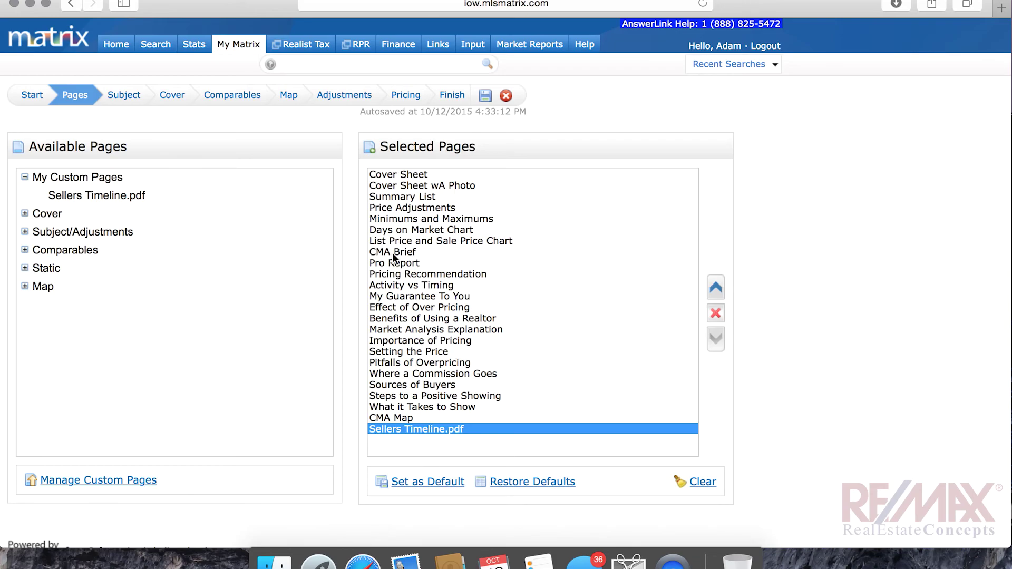
click(416, 485)
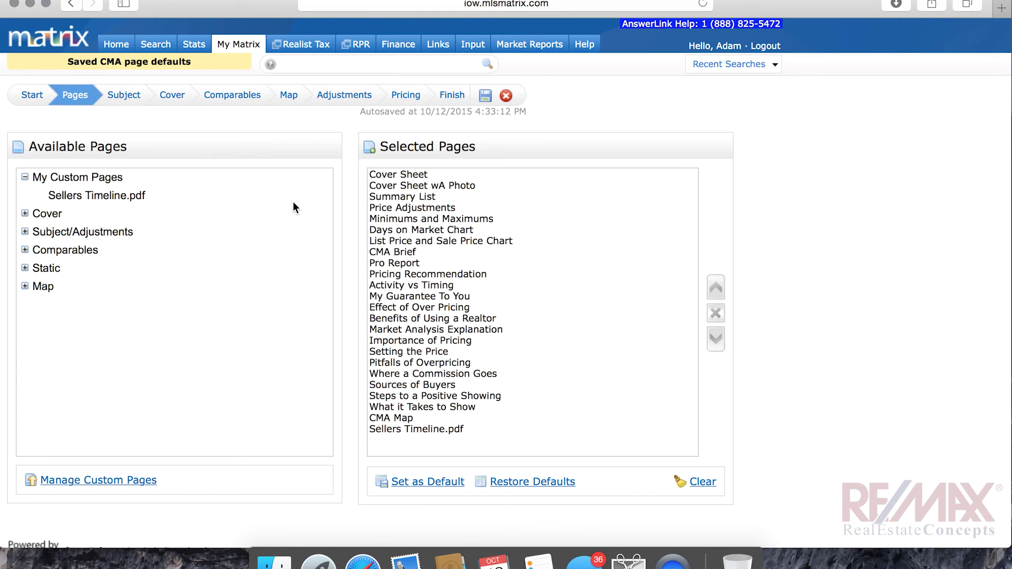
click(132, 99)
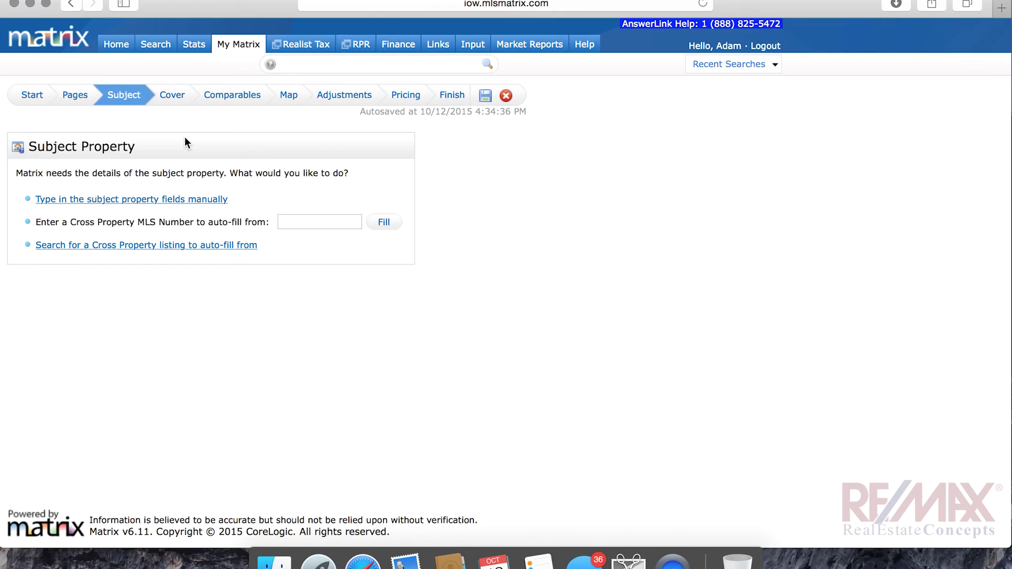
click(76, 201)
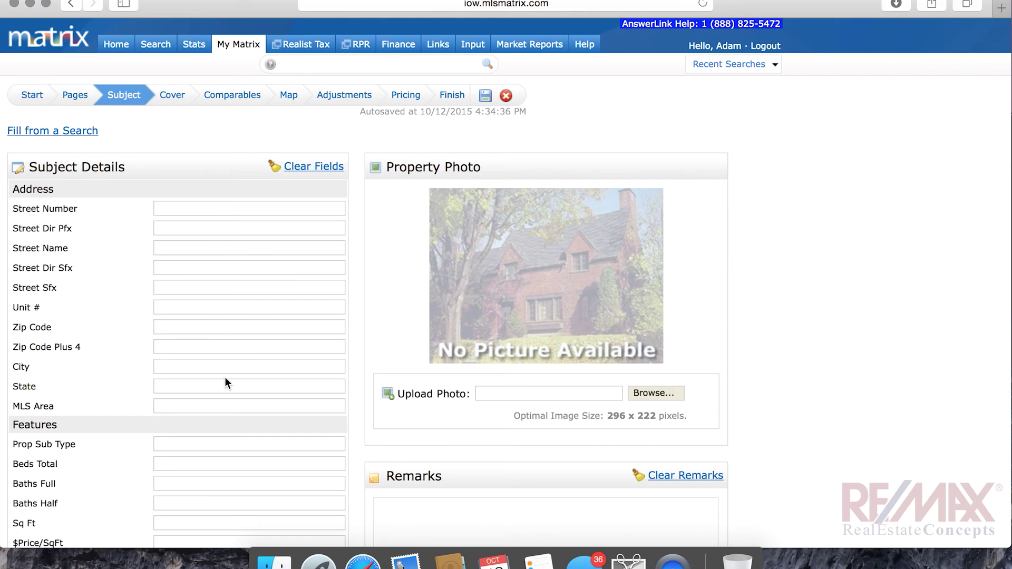
scroll(224, 377, down, 3)
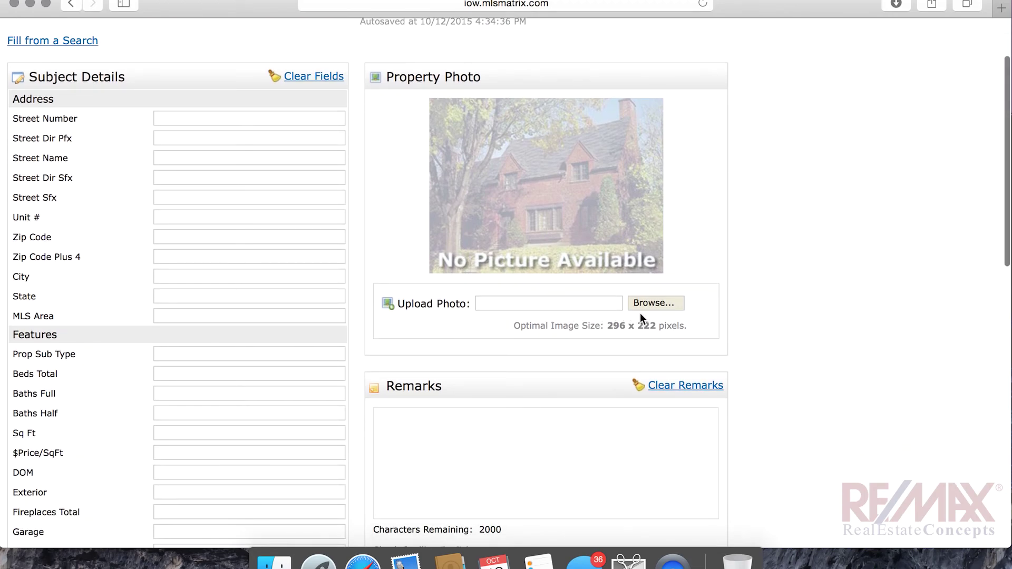
scroll(641, 313, down, 8)
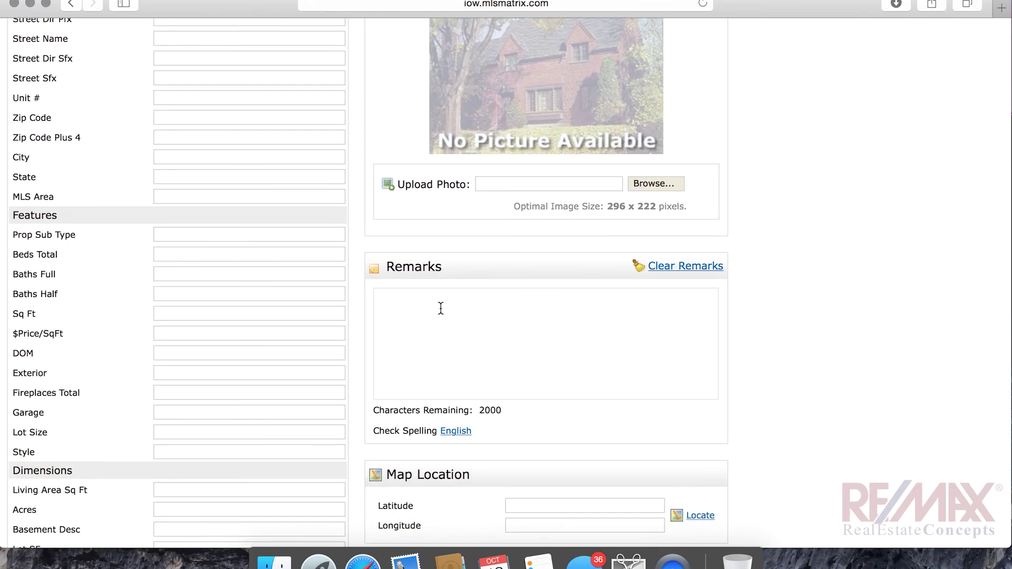
scroll(438, 419, down, 5)
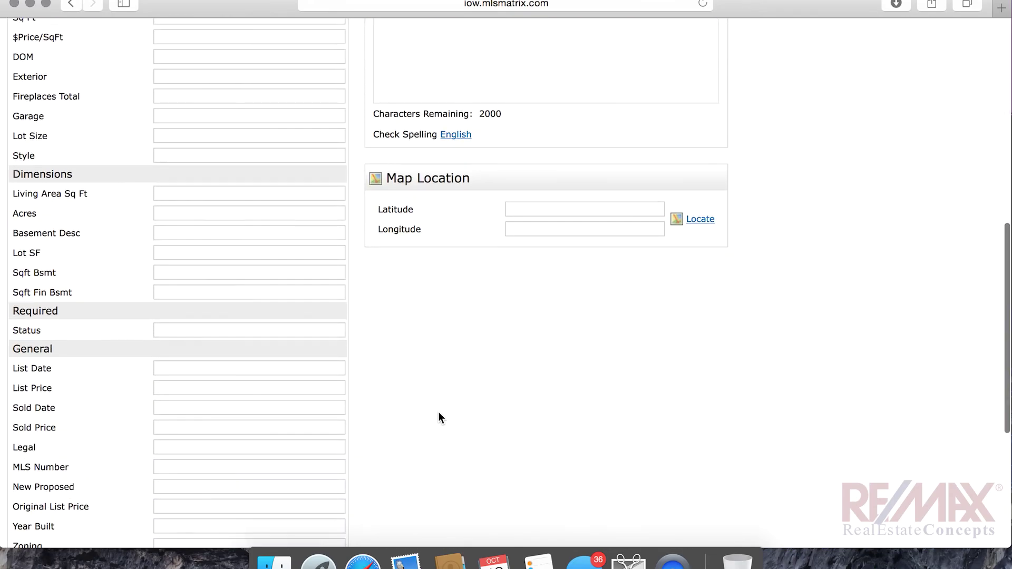
scroll(426, 236, up, 15)
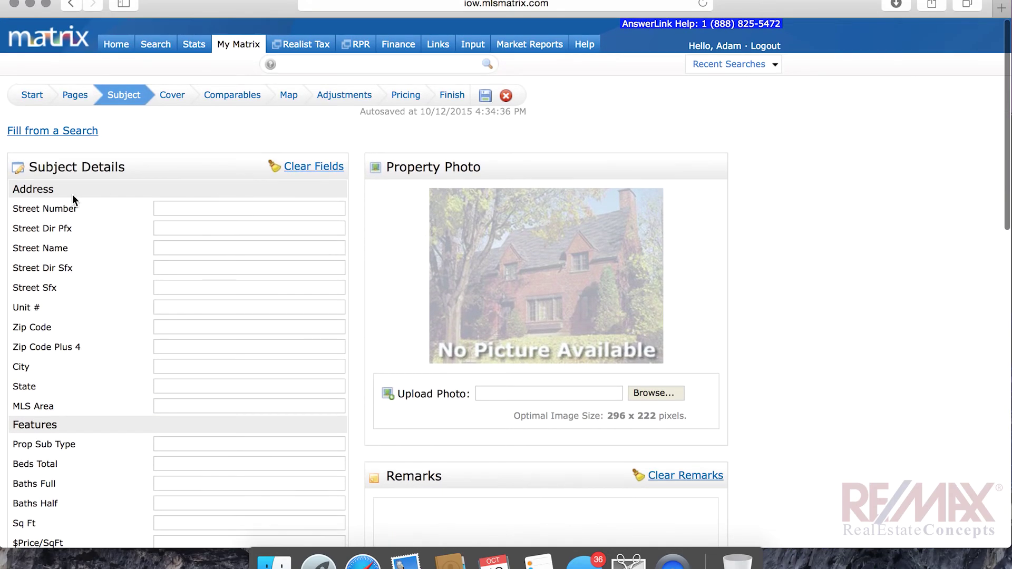
click(73, 132)
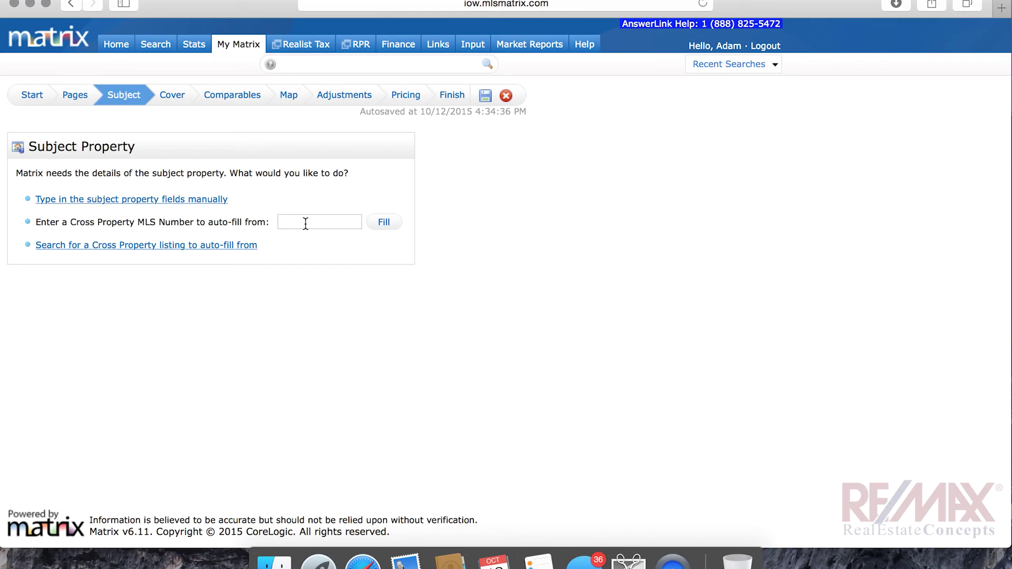
Filter a cross-property listing search to Active Residential (3927 matches), then return to Pages
click(214, 250)
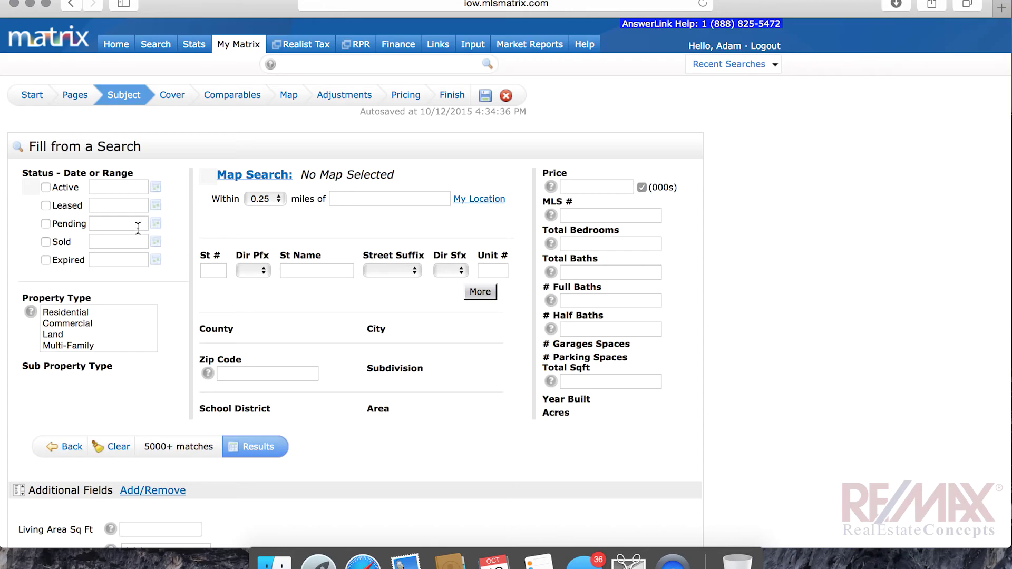
click(46, 188)
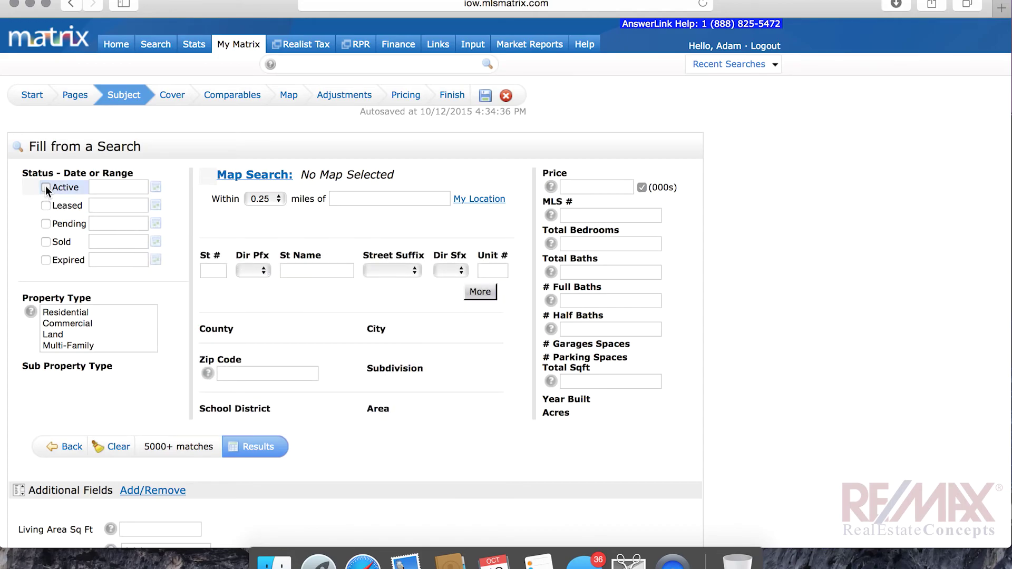
click(65, 313)
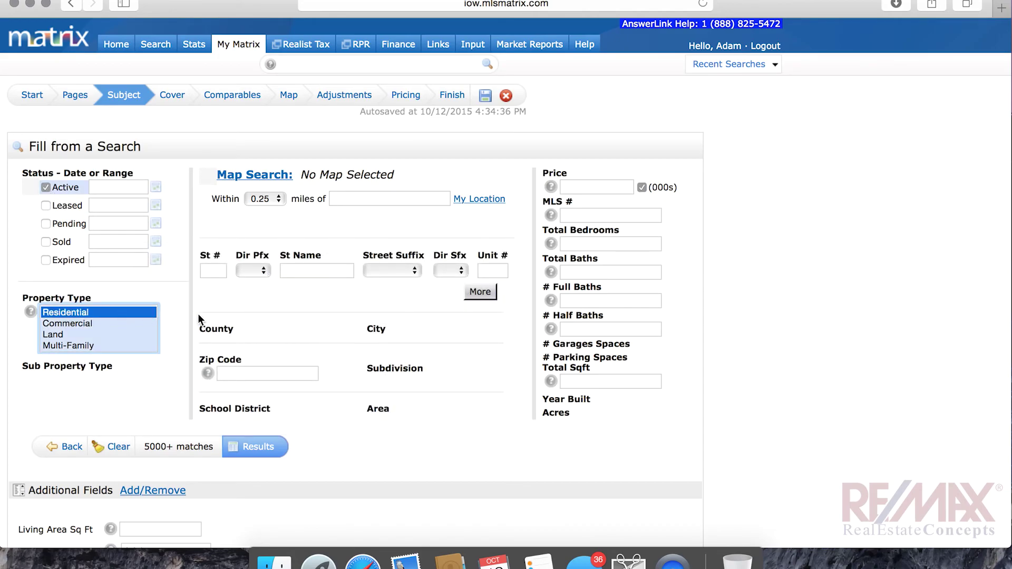
scroll(198, 314, down, 3)
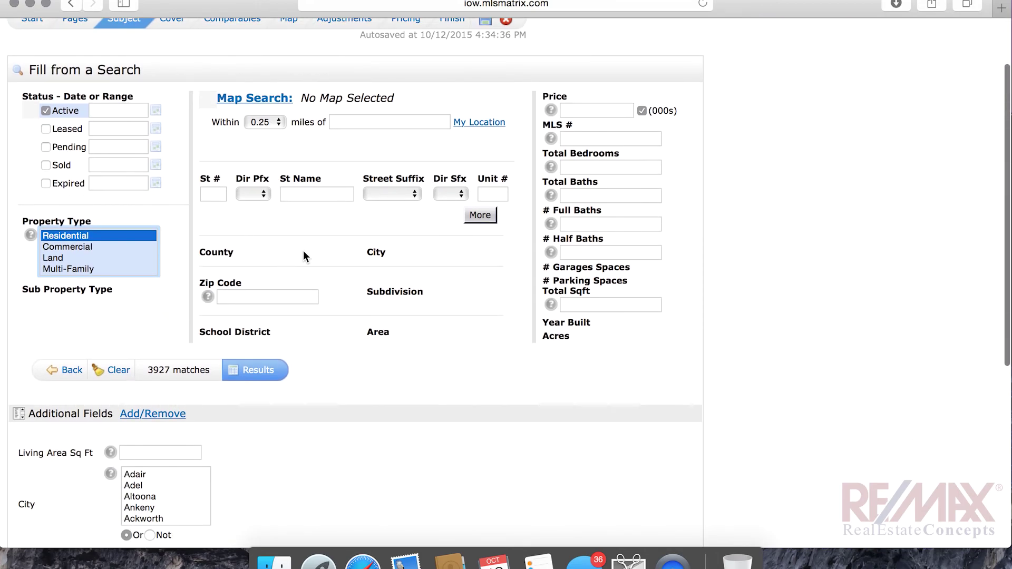
click(417, 330)
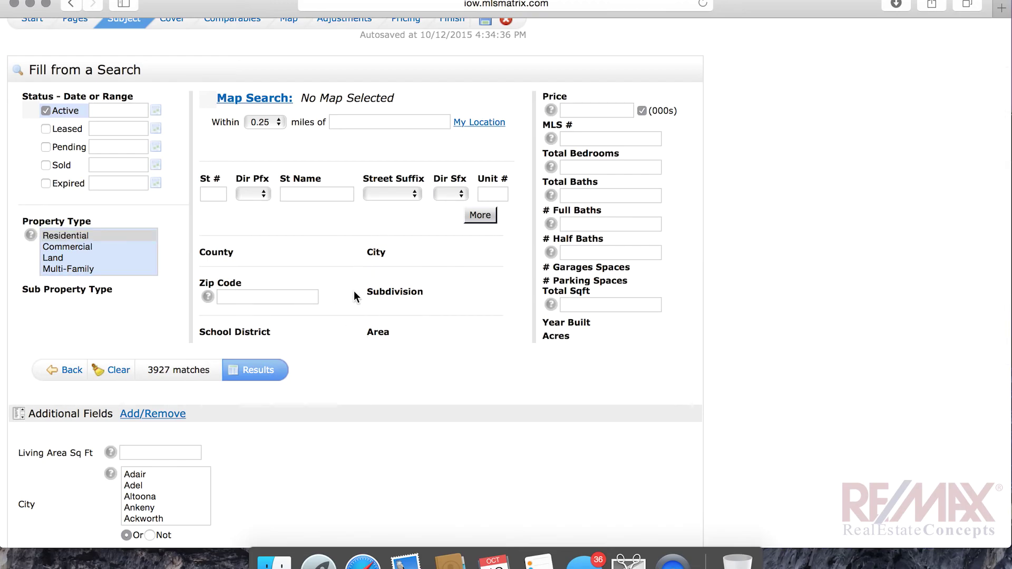
scroll(354, 296, down, 5)
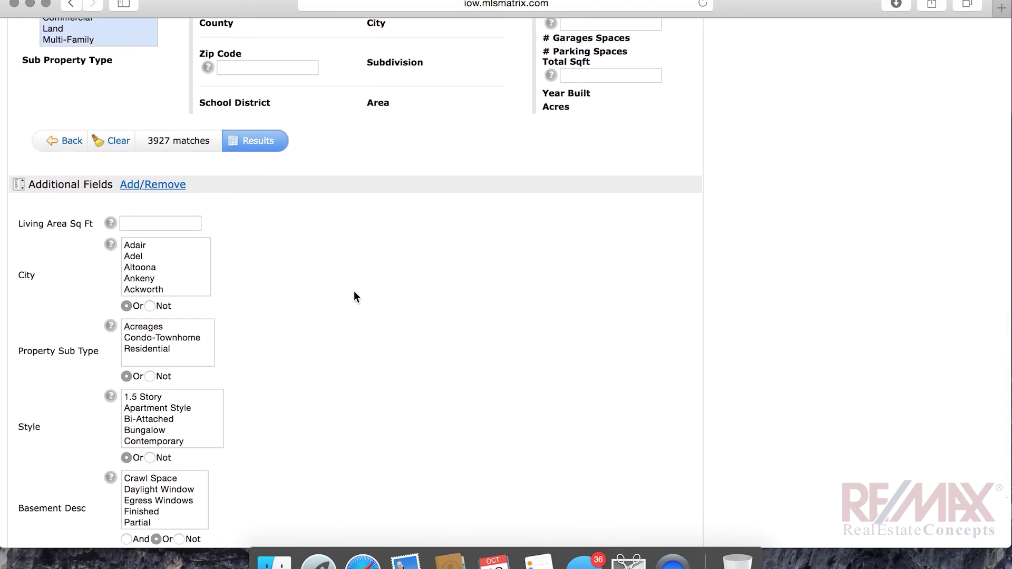
scroll(355, 297, down, 2)
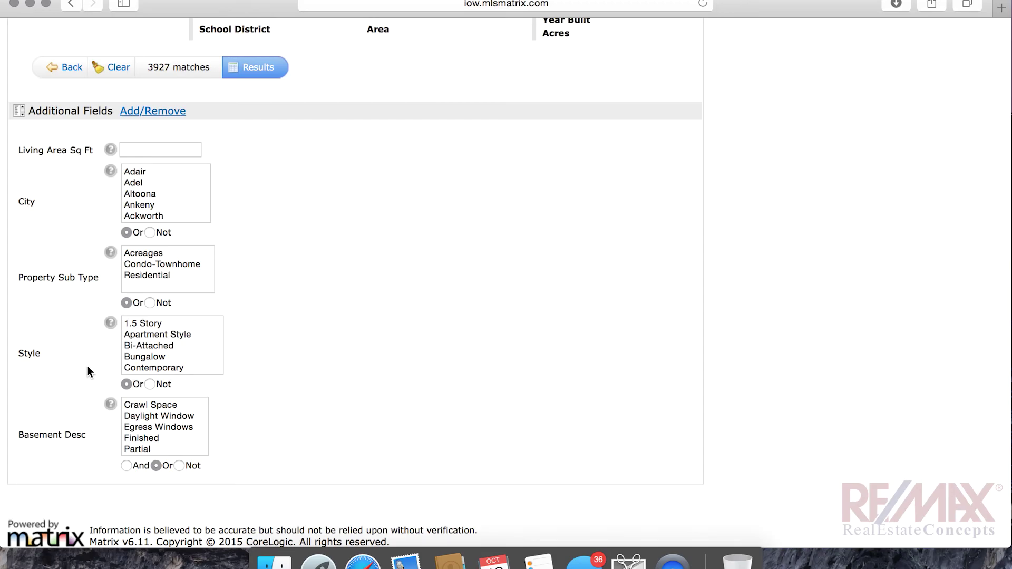
scroll(341, 387, up, 10)
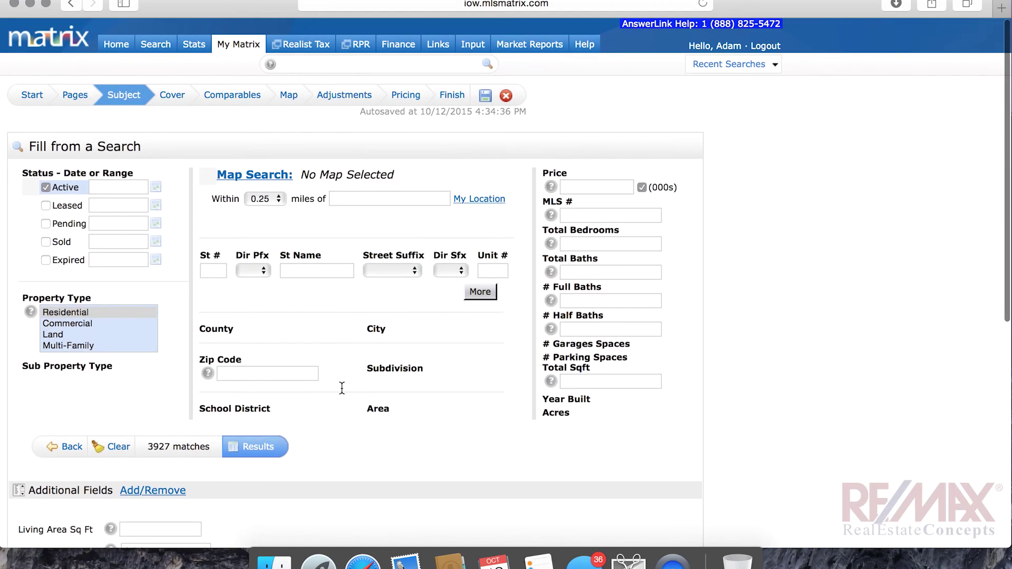
click(77, 97)
Auto-fill the subject from MLS number 457753, bringing in address, 3 beds, 1,636 sq ft and photo
click(120, 97)
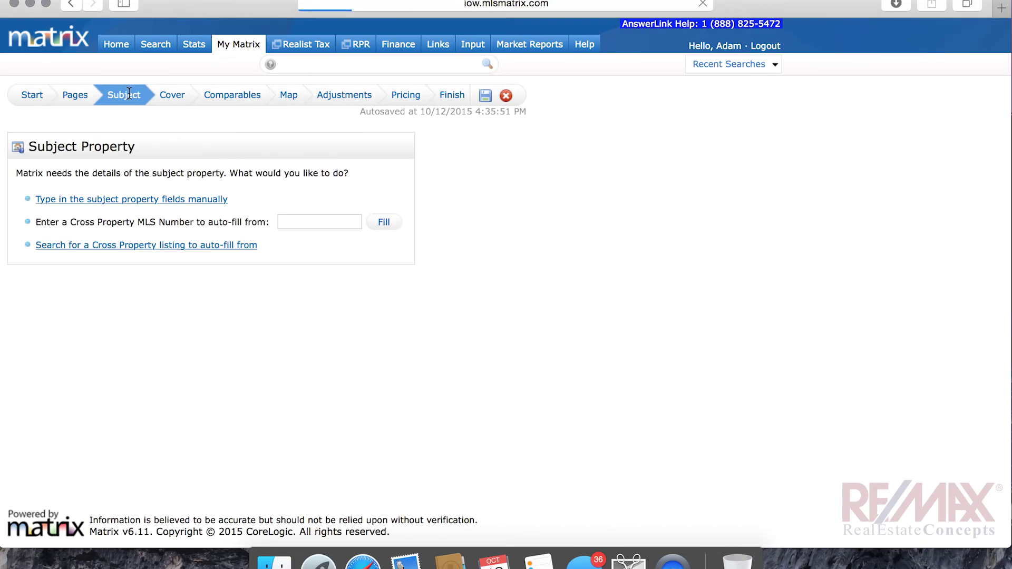
click(320, 222)
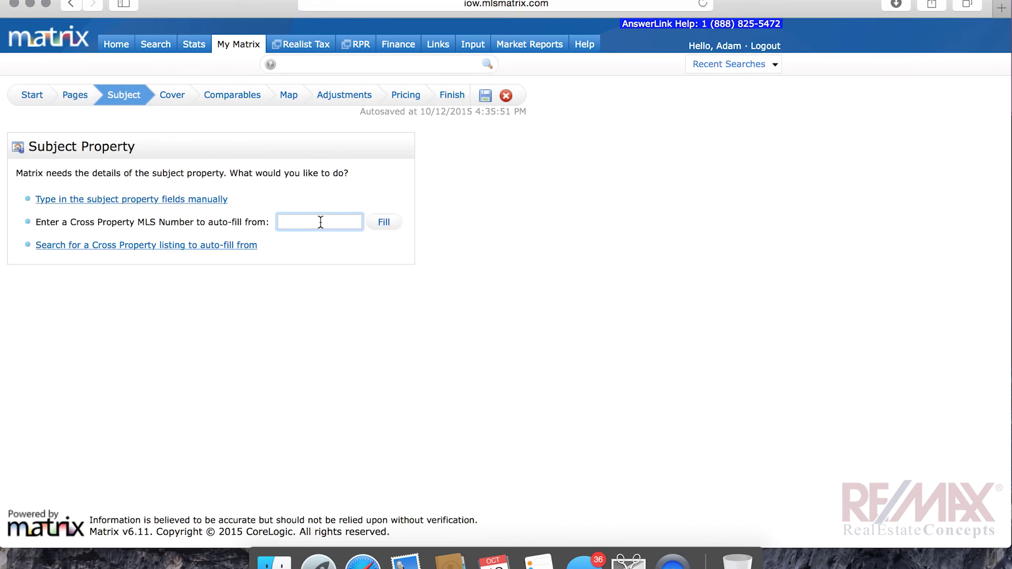
text(457)
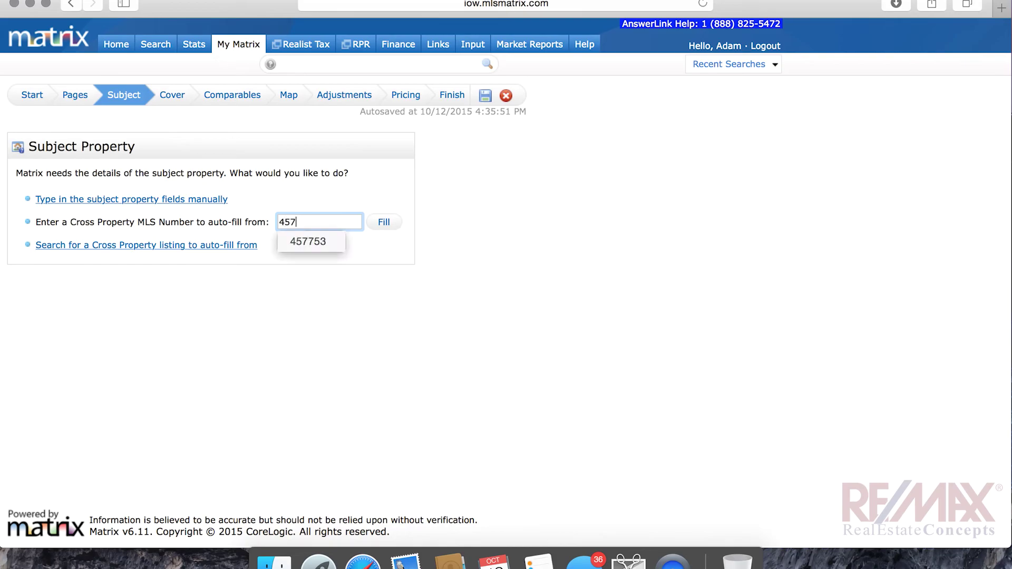
text(753)
click(382, 222)
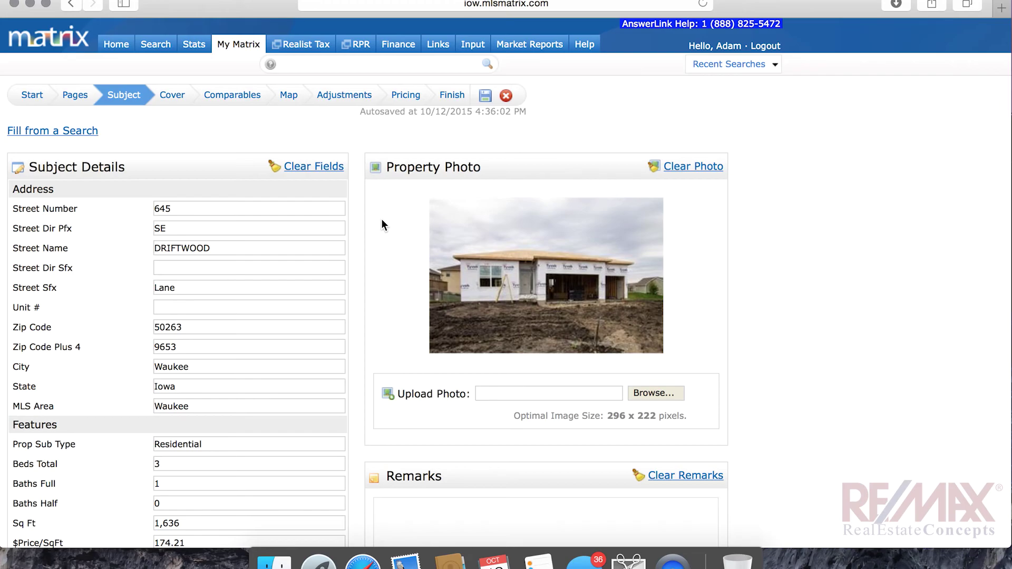
Enter the subject remarks 'I DONT KNOW WHERE THESE REMARKS SHOWE UP ON THE FINAL CMA!!!'
scroll(499, 295, down, 5)
click(498, 292)
text(I DONT KNOW WHERE THESE REMARKS SHOWE UP ON)
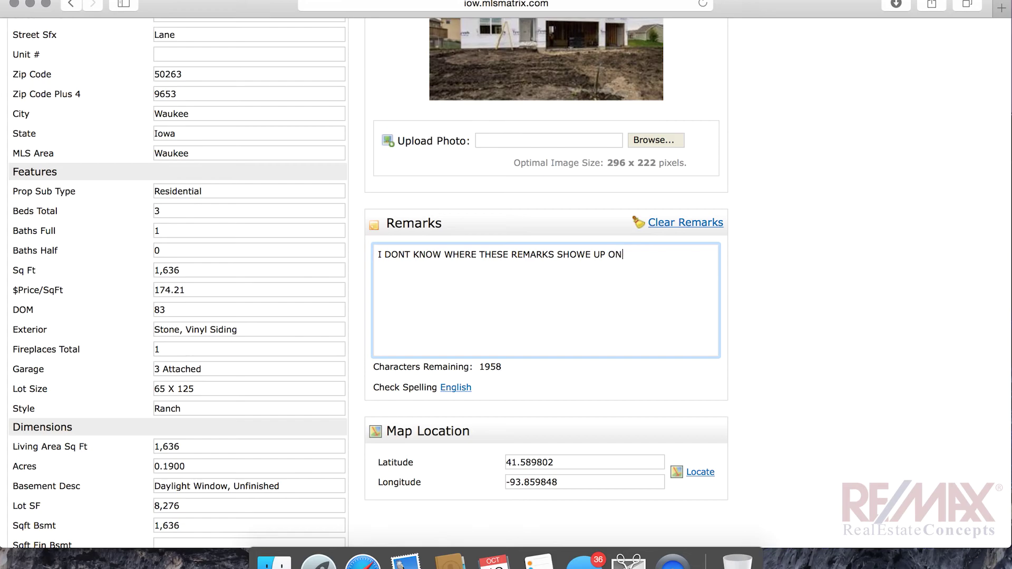
text( THE FINAL CMA!!!)
scroll(154, 174, down, 5)
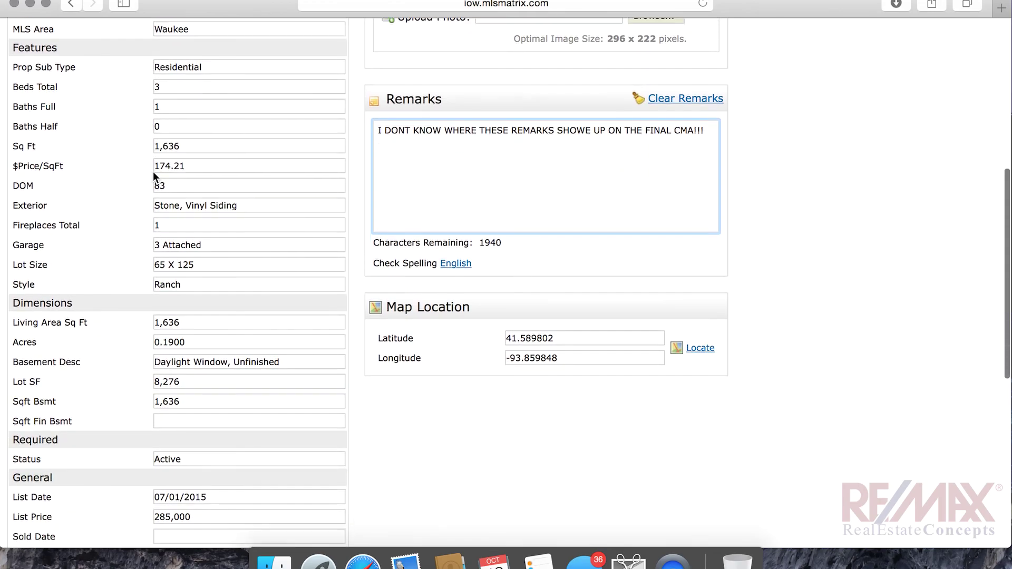
scroll(154, 174, down, 6)
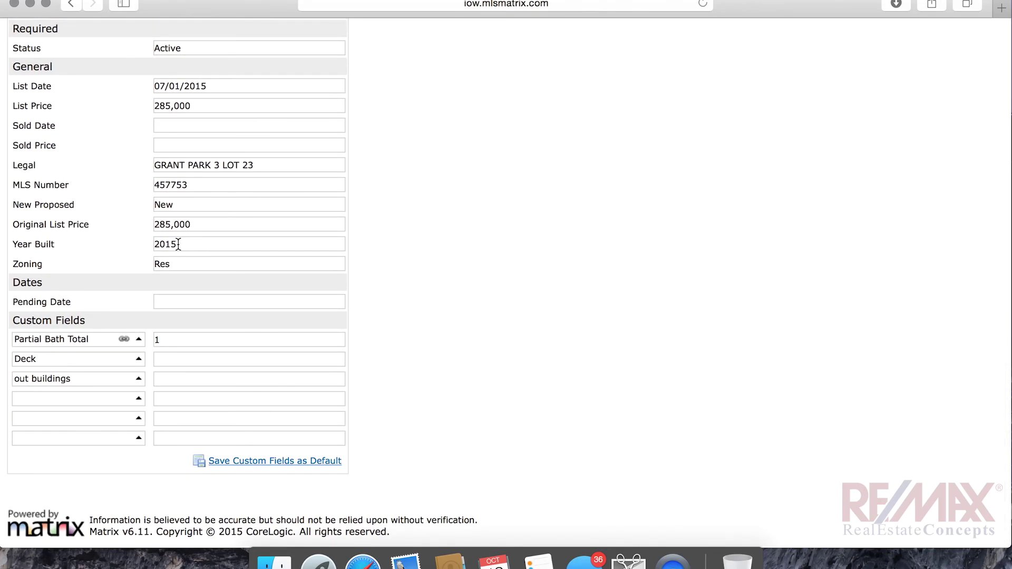
scroll(178, 244, down, 1)
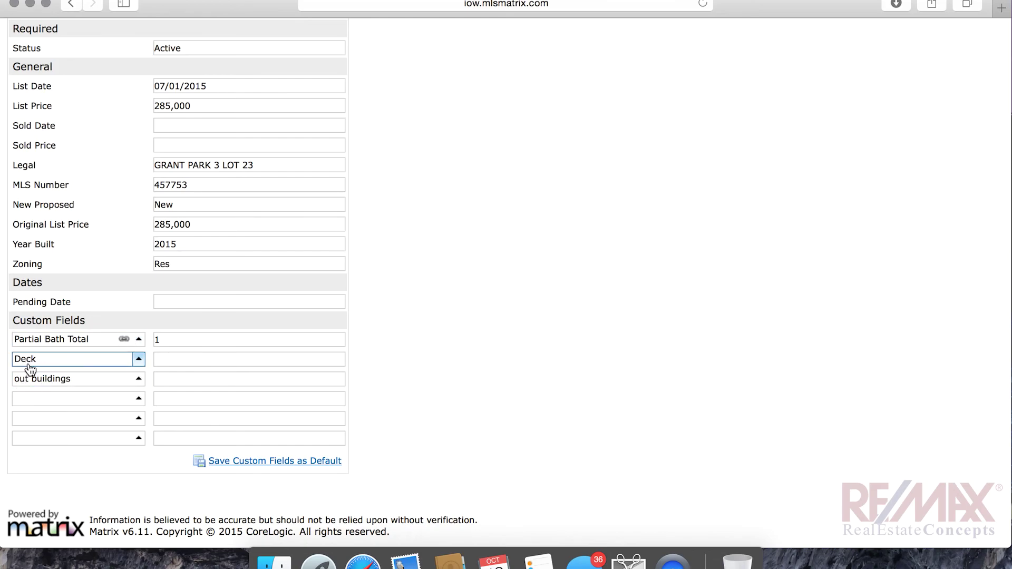
Link the empty fourth custom field to the Air Conditioning Matrix field, filling in Central
click(138, 399)
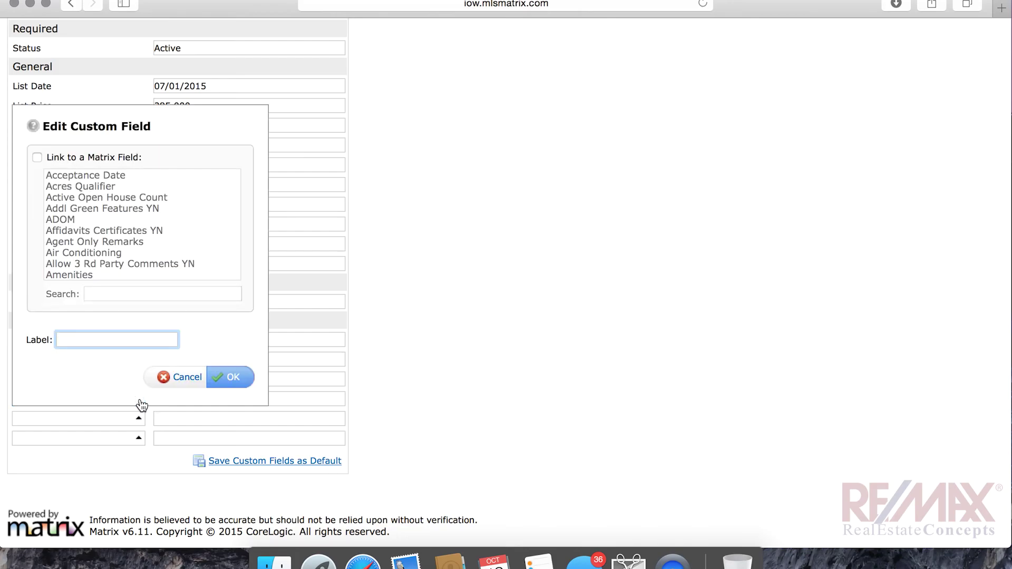
click(37, 157)
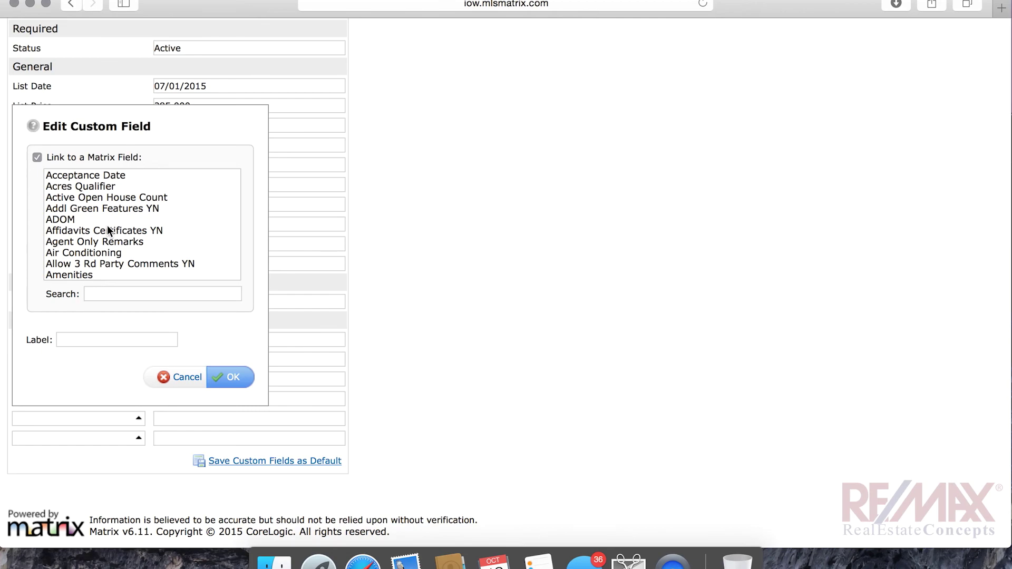
scroll(107, 226, down, 3)
scroll(107, 226, up, 2)
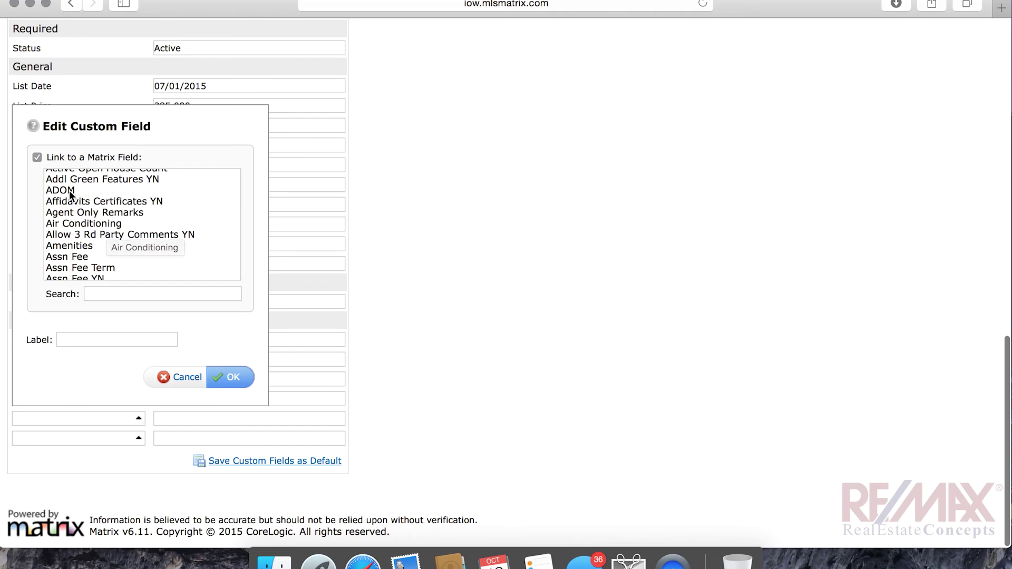
click(72, 223)
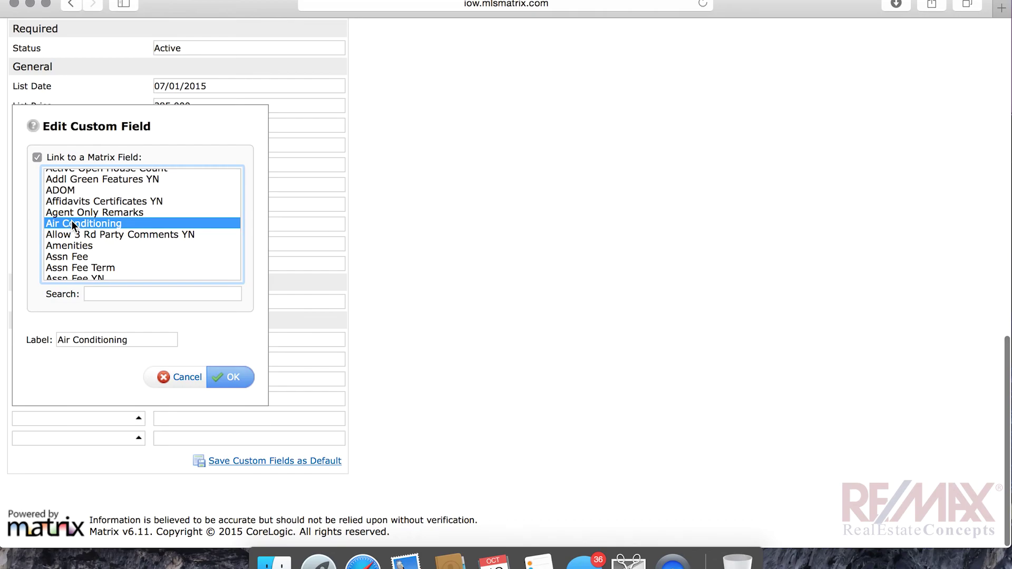
click(235, 387)
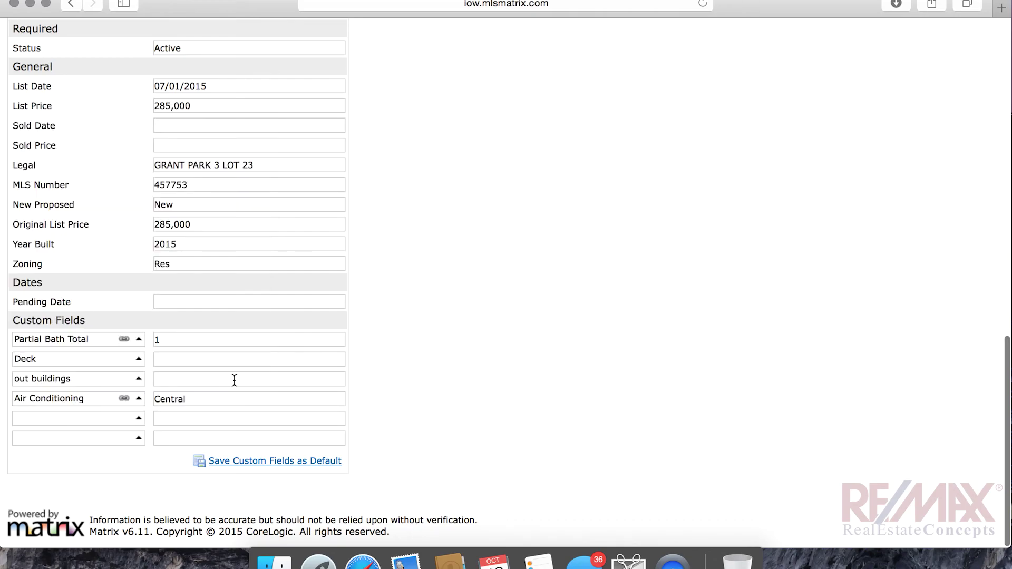
Save the subject's custom fields as the default
click(232, 461)
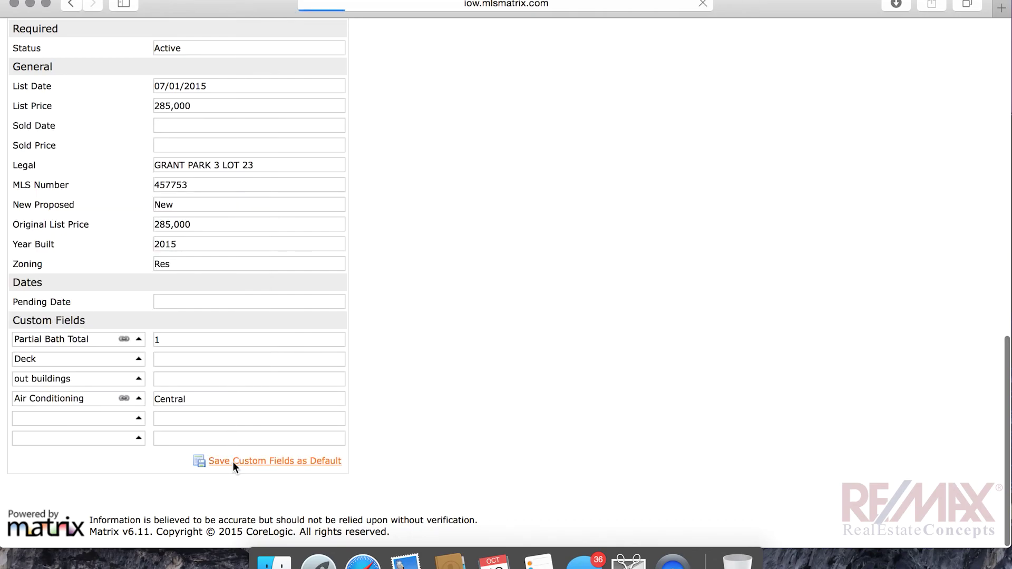
scroll(233, 464, down, 15)
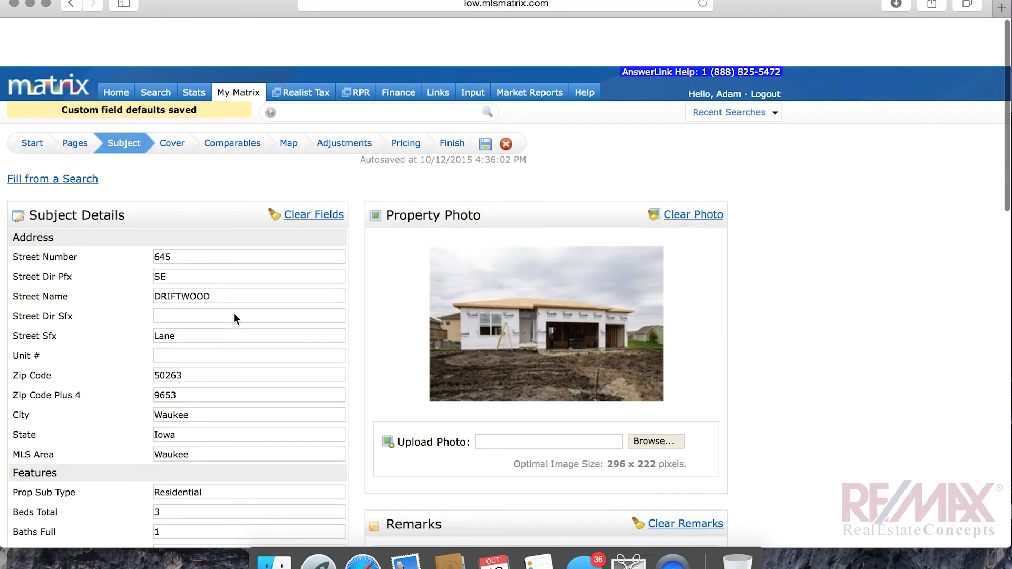
scroll(233, 313, down, 1)
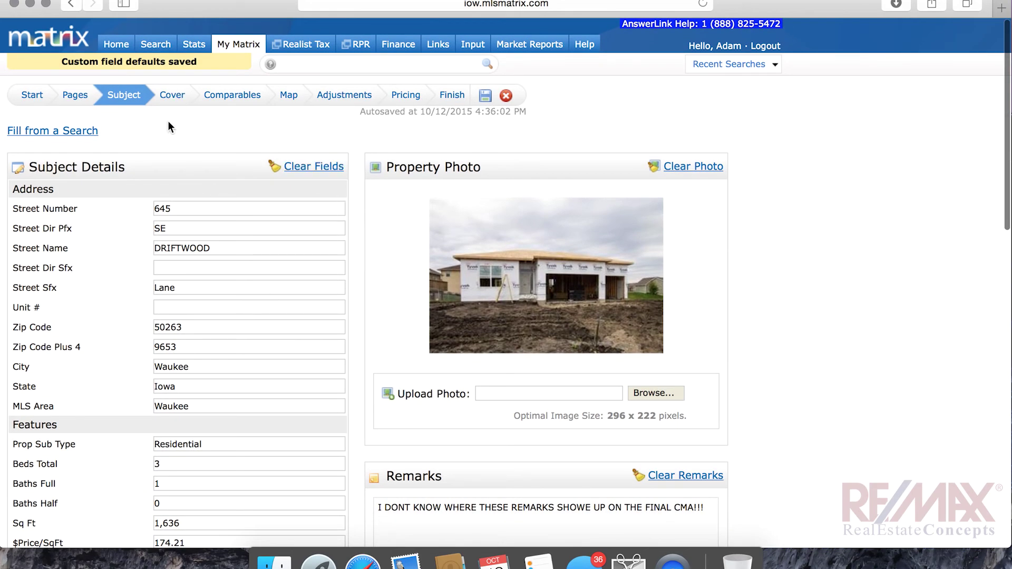
On the Cover step, enter the contact's street address, city, state and zip code, then continue to Comparables
click(169, 96)
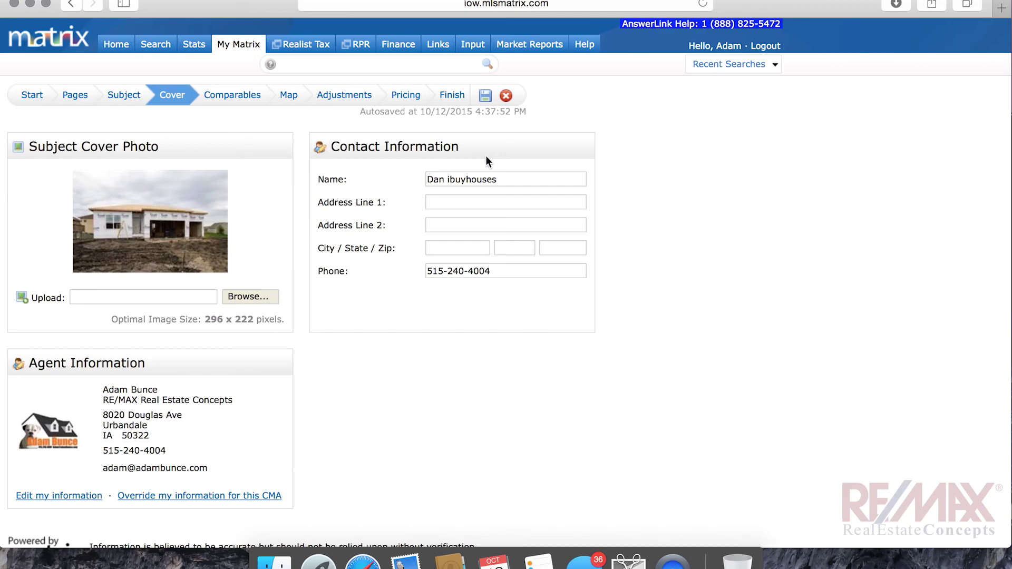
click(459, 203)
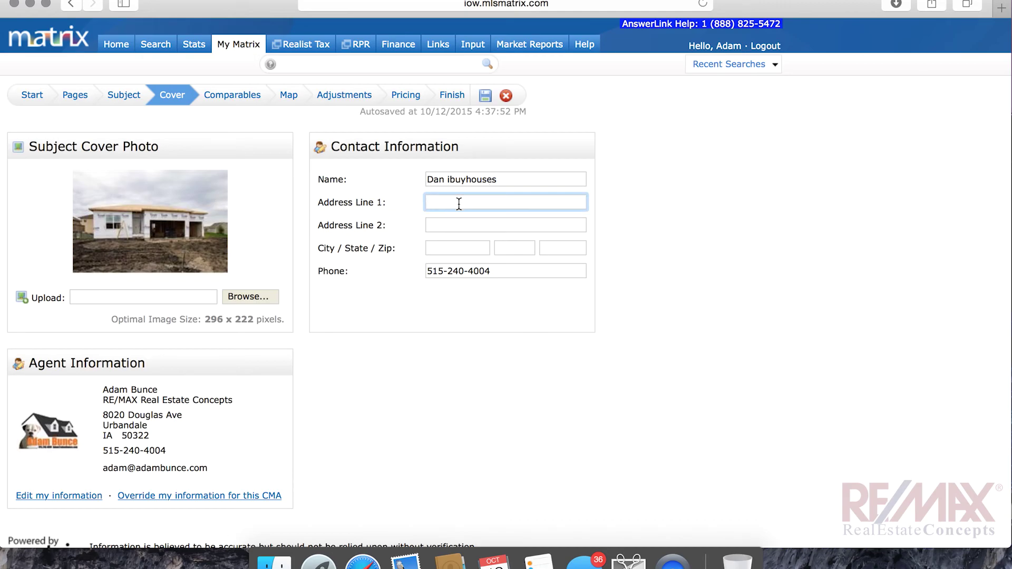
text(123 main drive)
key(Tab)
key(Tab)
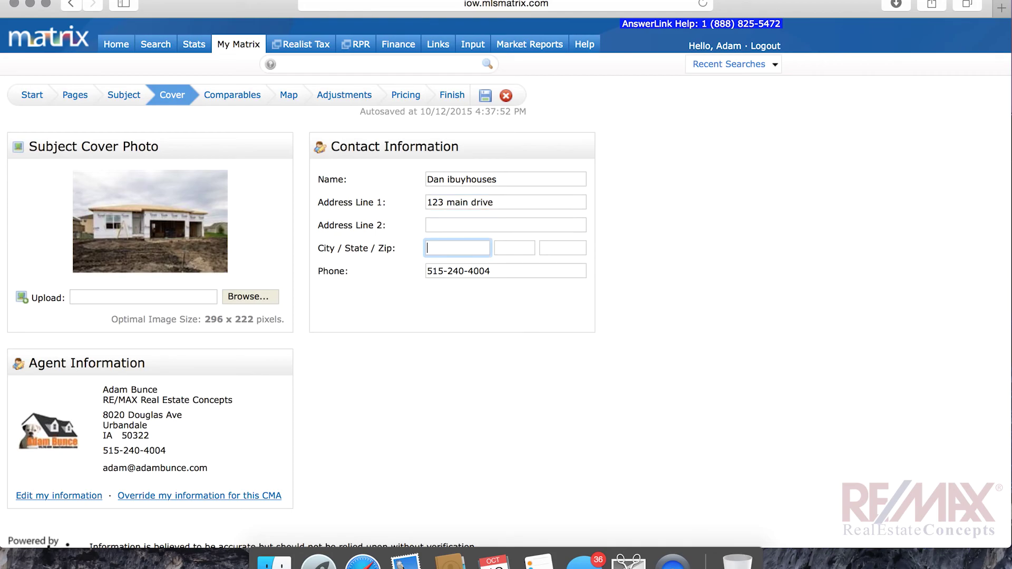
text(grimes)
key(Tab)
text(ia)
key(Tab)
text(50111)
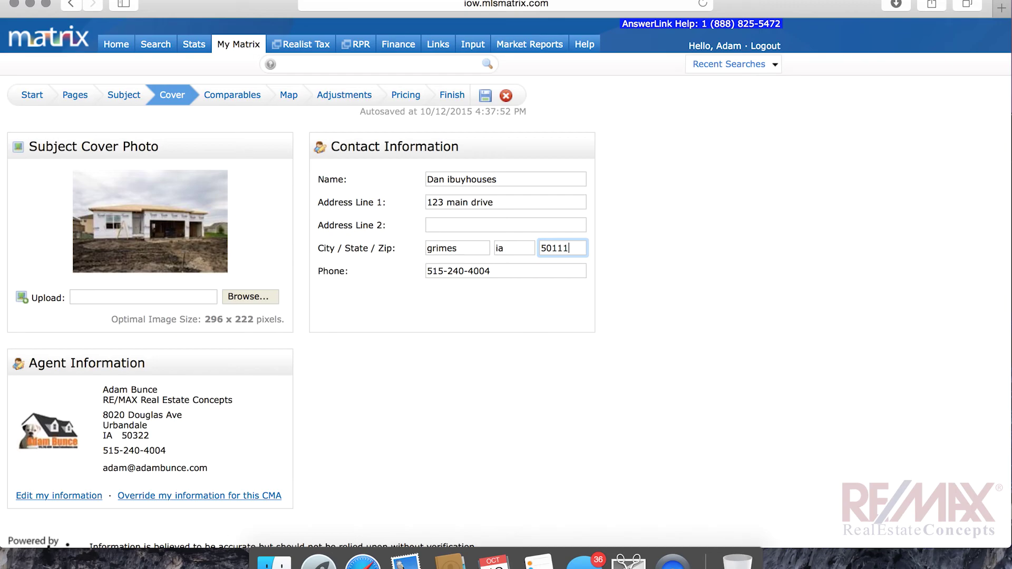
scroll(330, 344, down, 1)
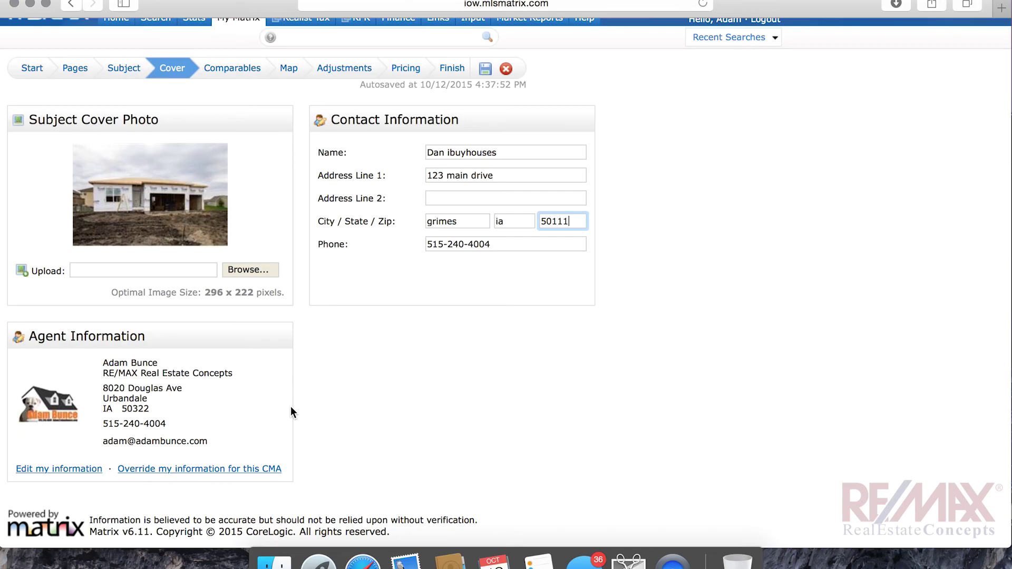
scroll(290, 406, up, 2)
mouse_move(238, 44)
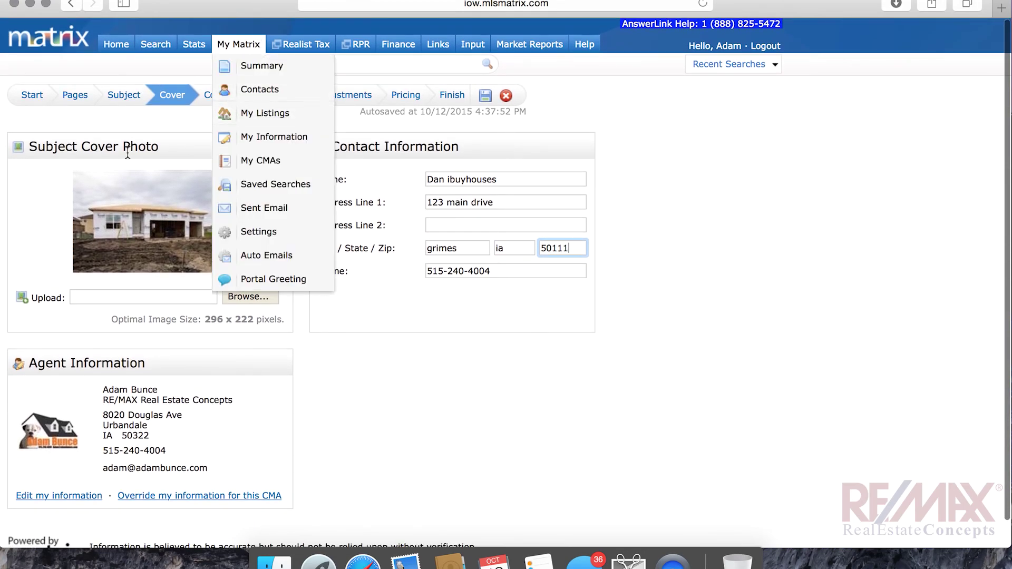
click(244, 100)
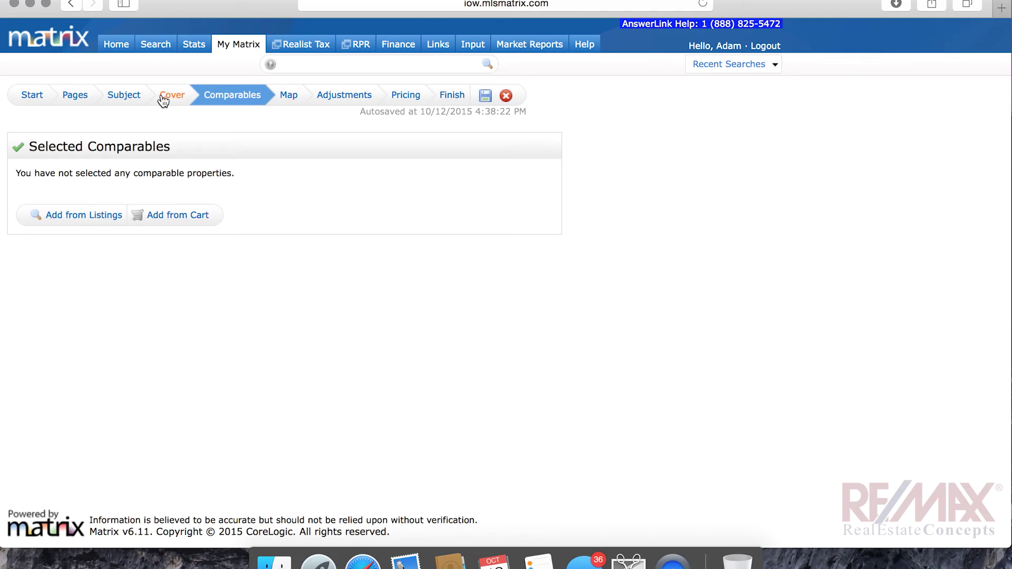
Look over the Add from Listings search form, then return to the empty Selected Comparables list
click(60, 217)
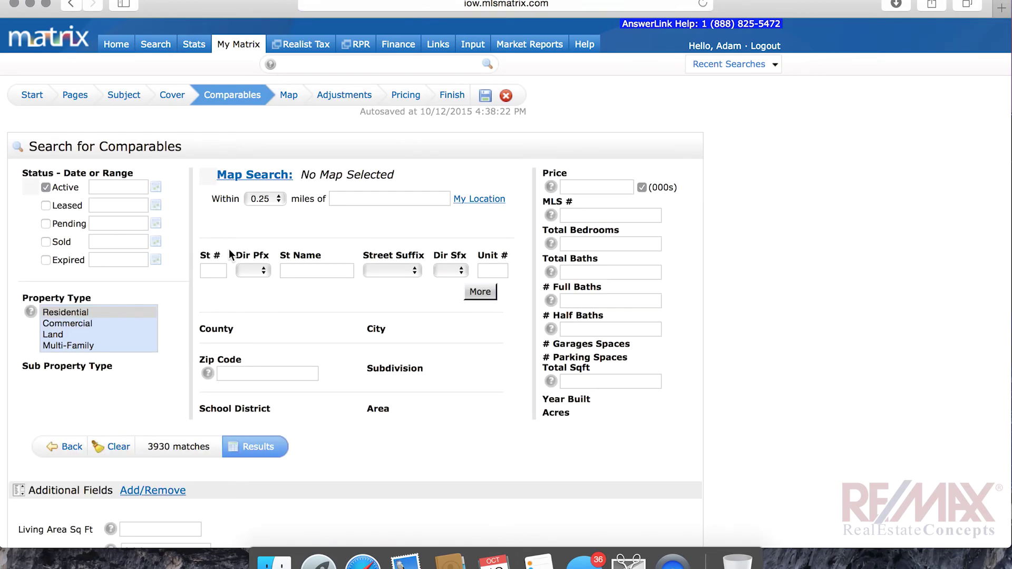
scroll(228, 249, down, 5)
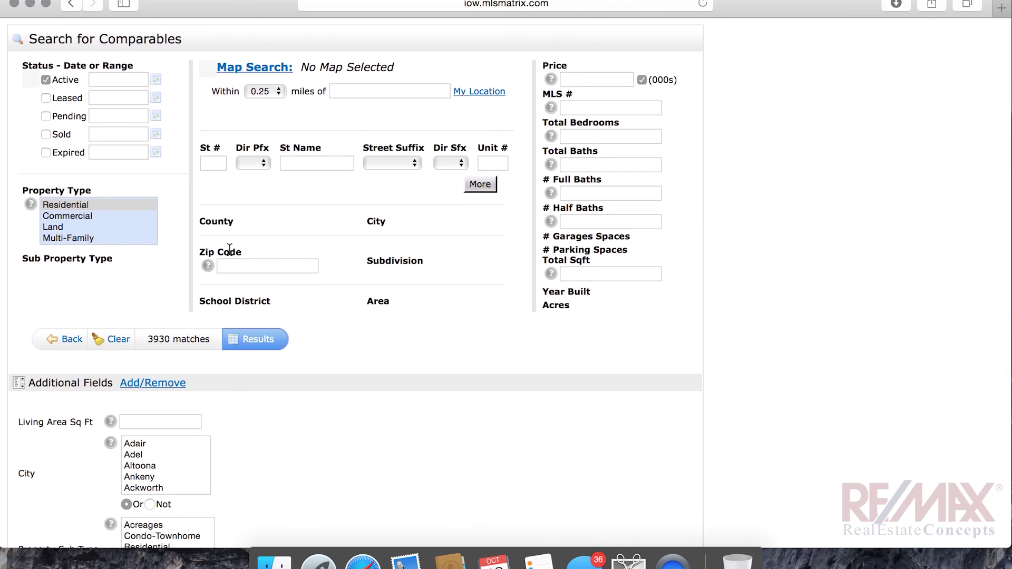
scroll(226, 248, down, 1)
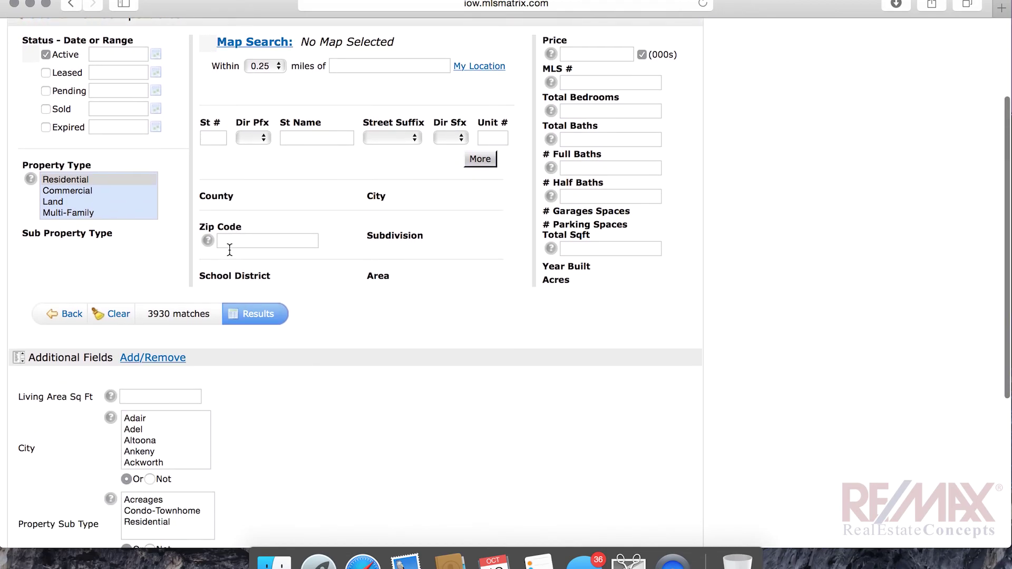
scroll(196, 266, up, 1)
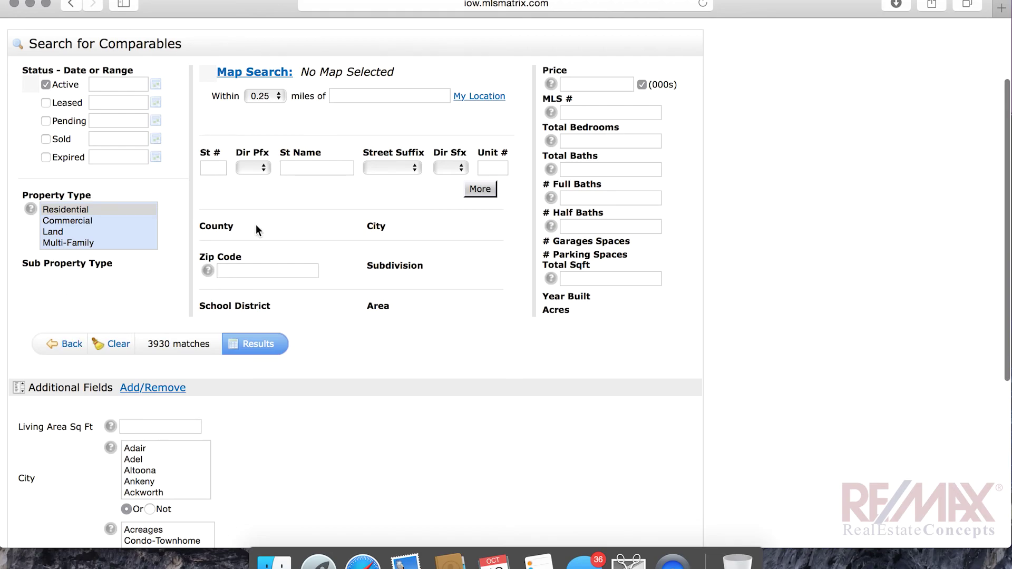
scroll(416, 360, down, 5)
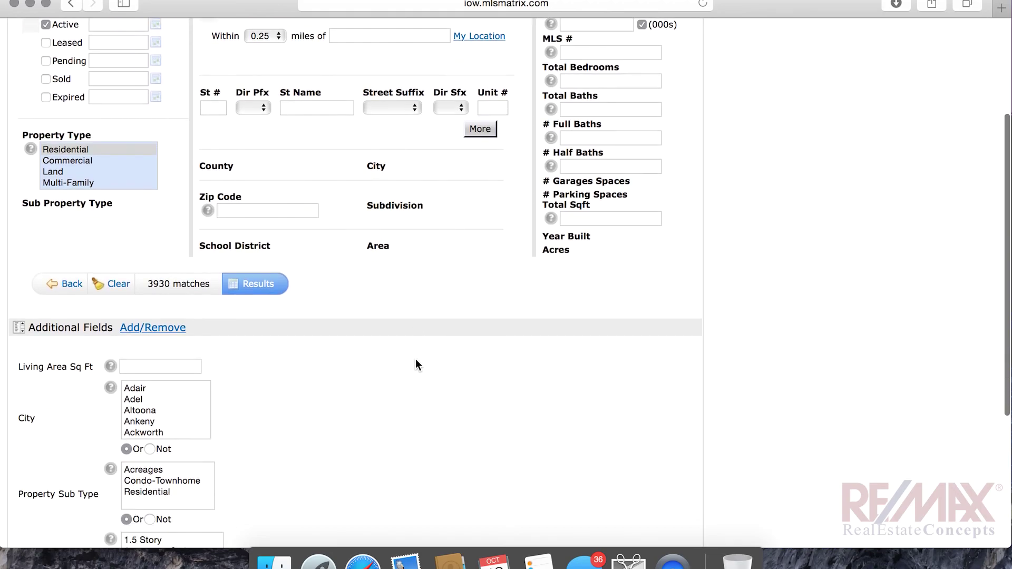
scroll(416, 359, down, 2)
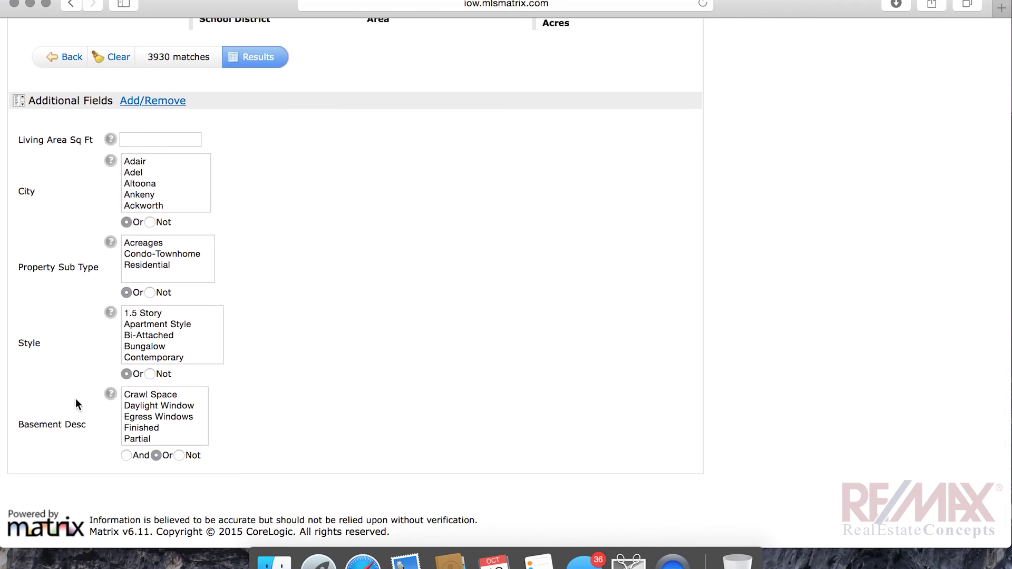
scroll(454, 362, up, 9)
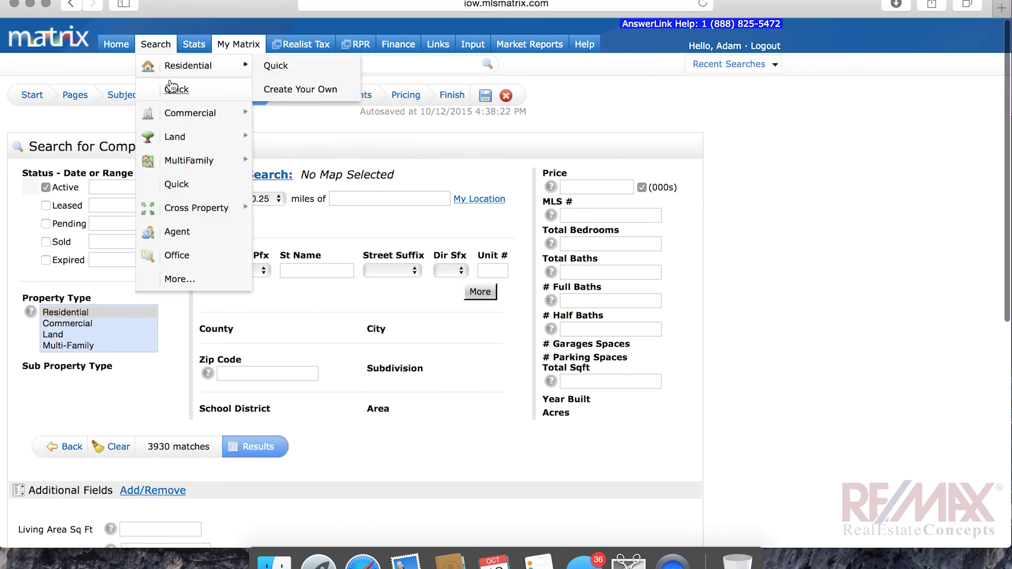
click(178, 94)
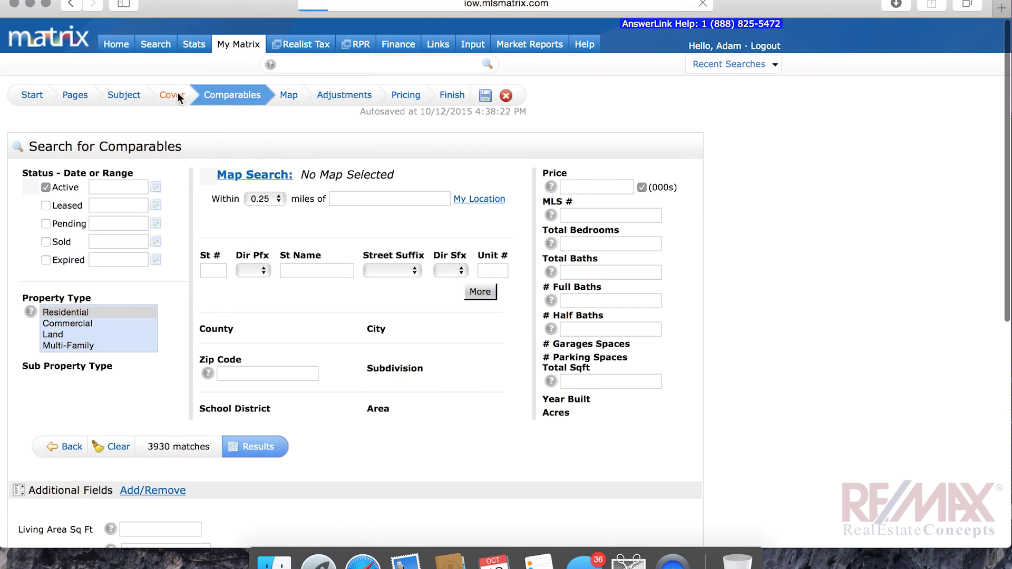
click(238, 95)
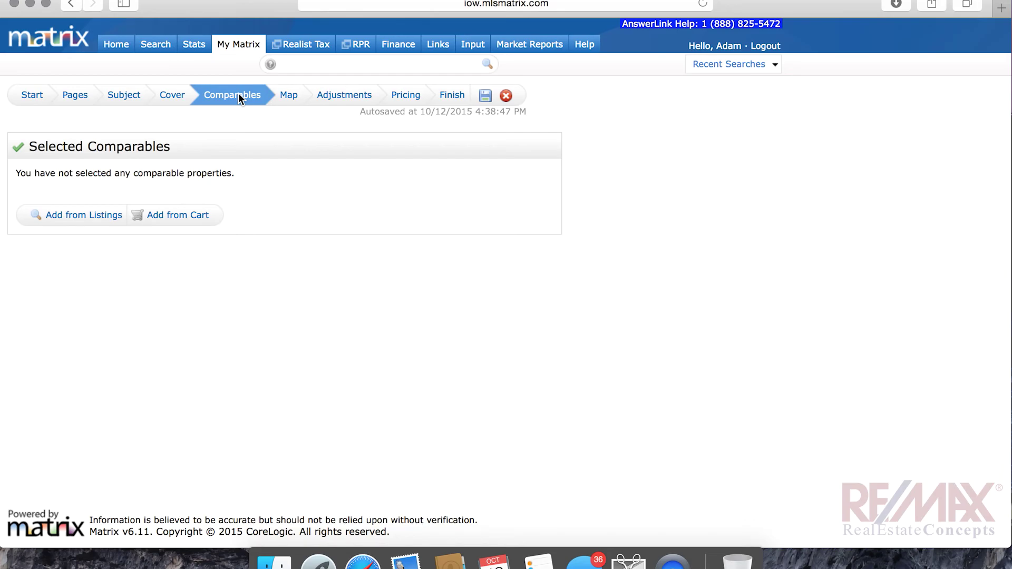
click(178, 213)
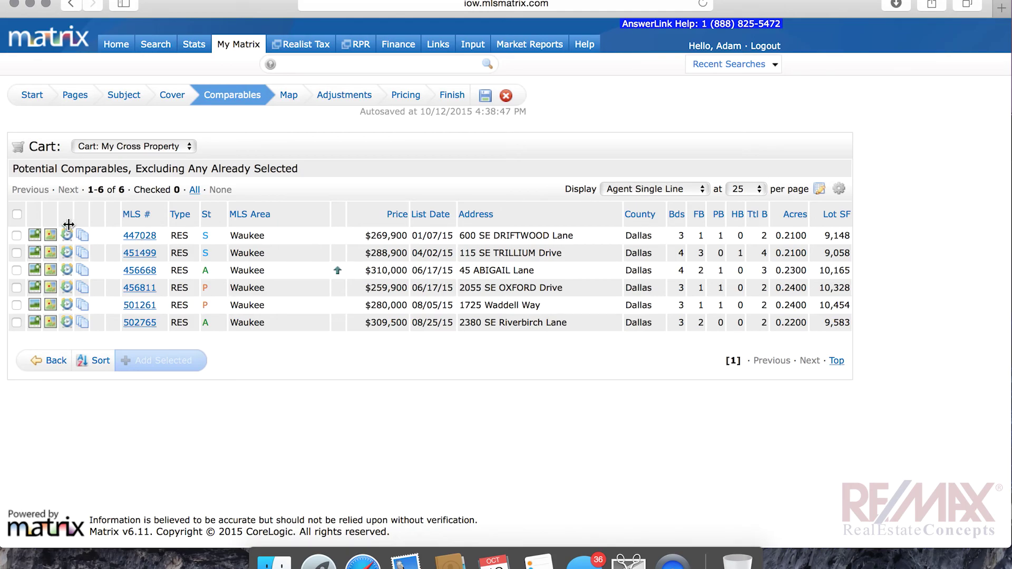
click(17, 235)
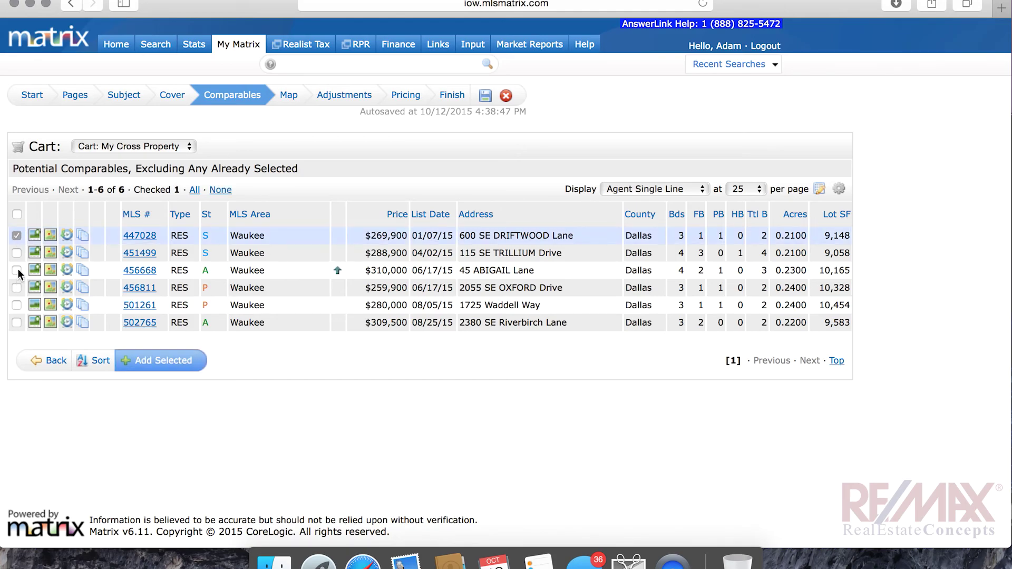
click(16, 269)
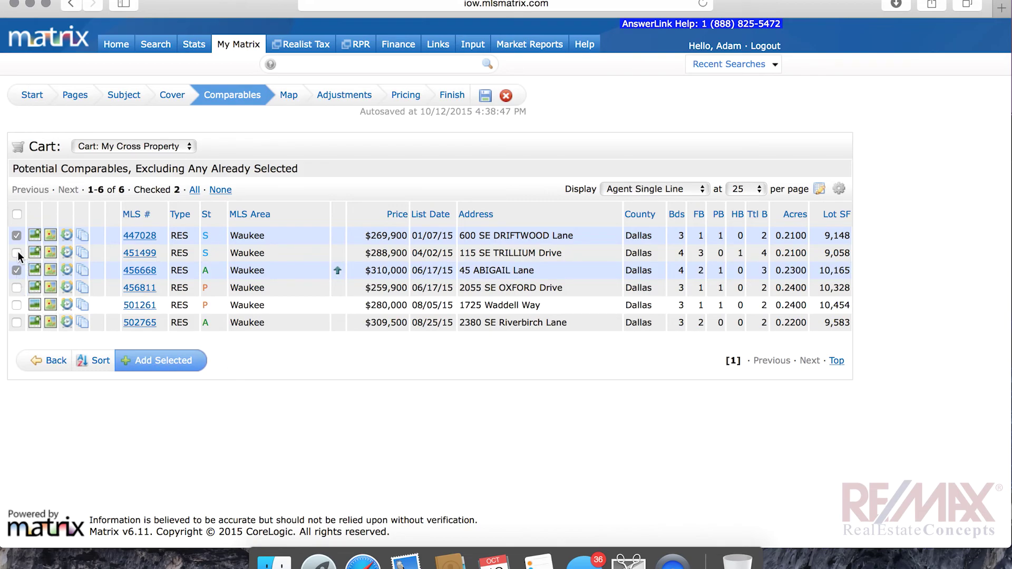
click(17, 304)
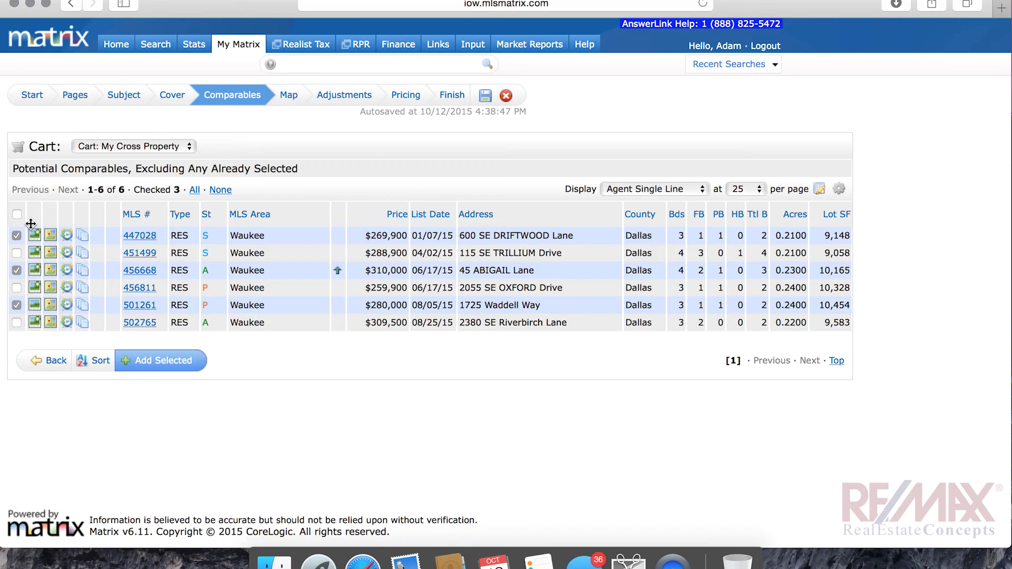
click(167, 363)
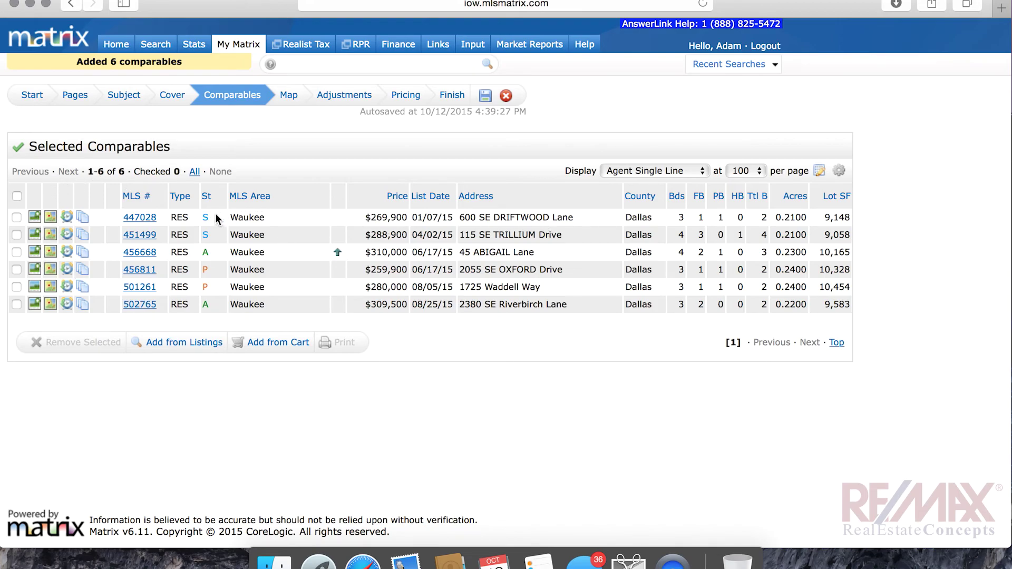
click(16, 304)
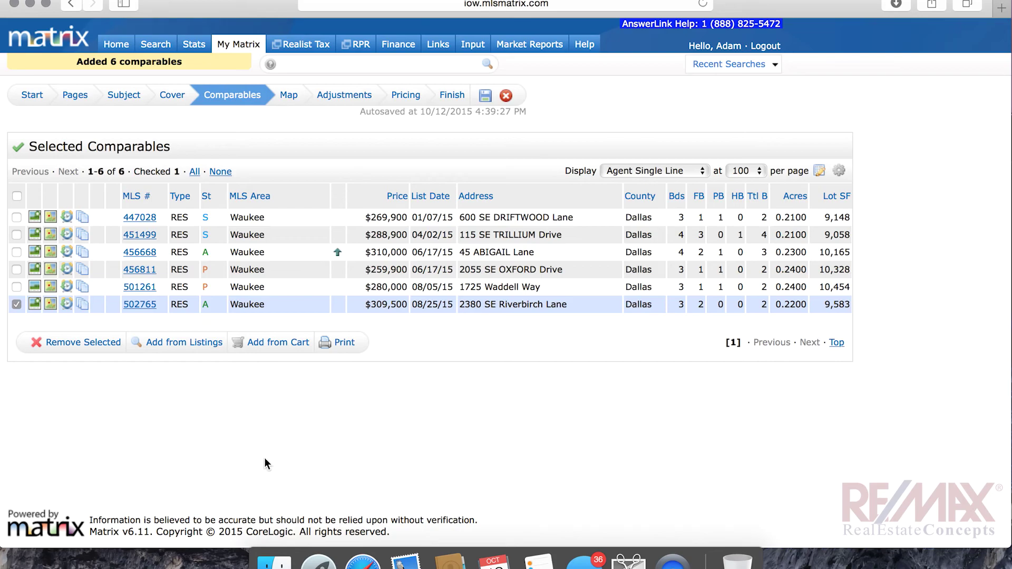
click(71, 343)
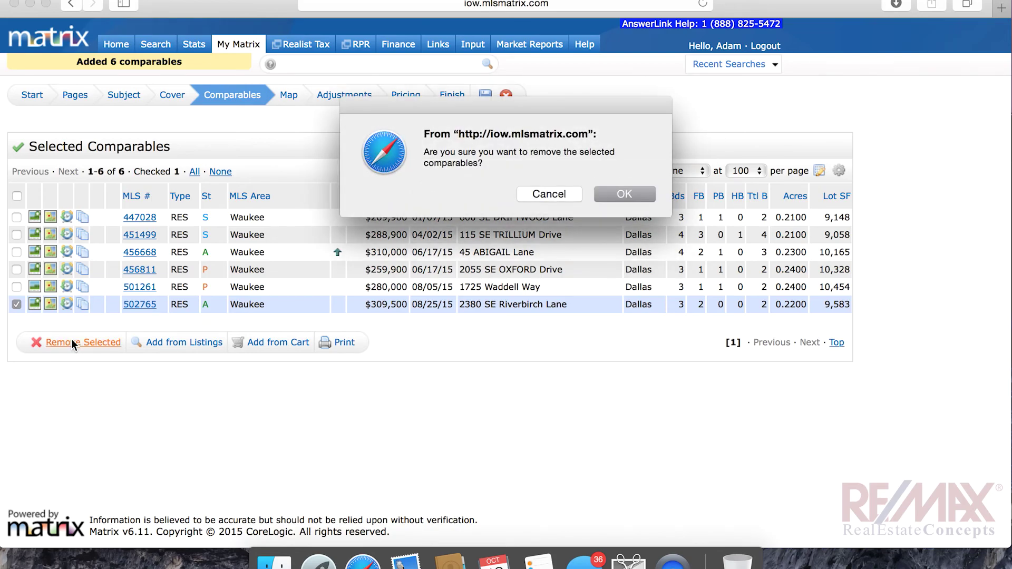
click(549, 193)
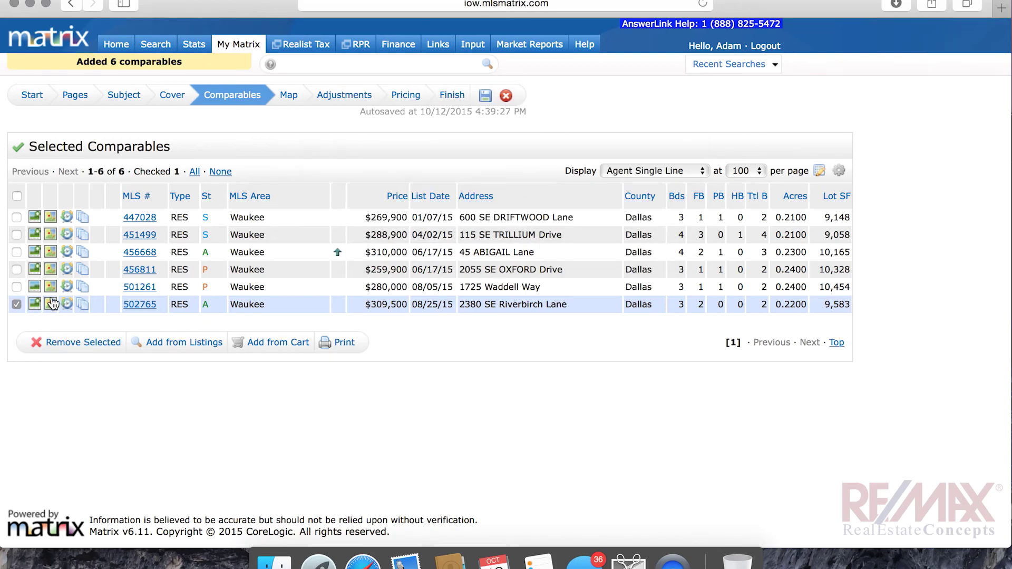
click(17, 304)
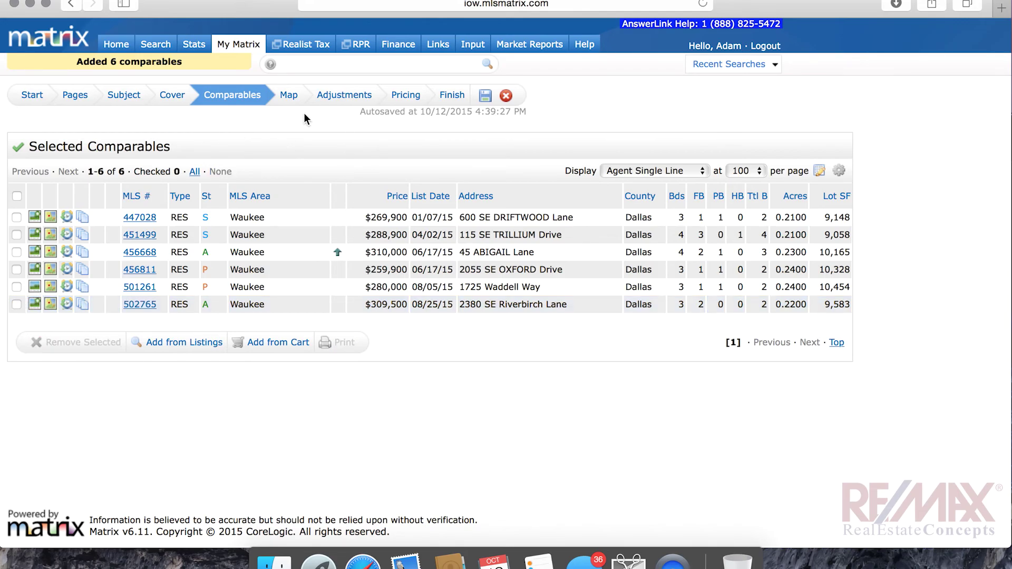
click(296, 96)
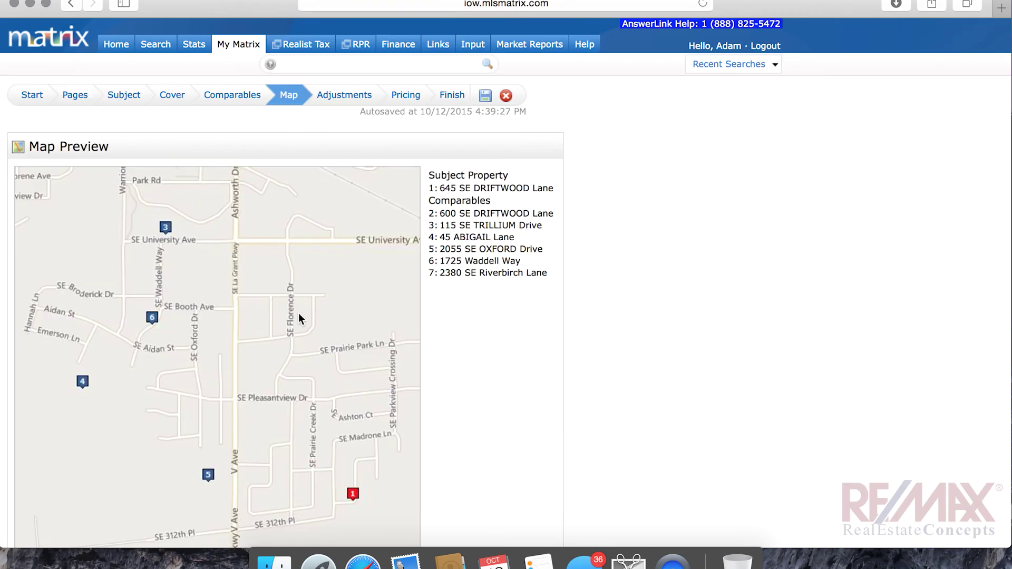
scroll(472, 335, down, 3)
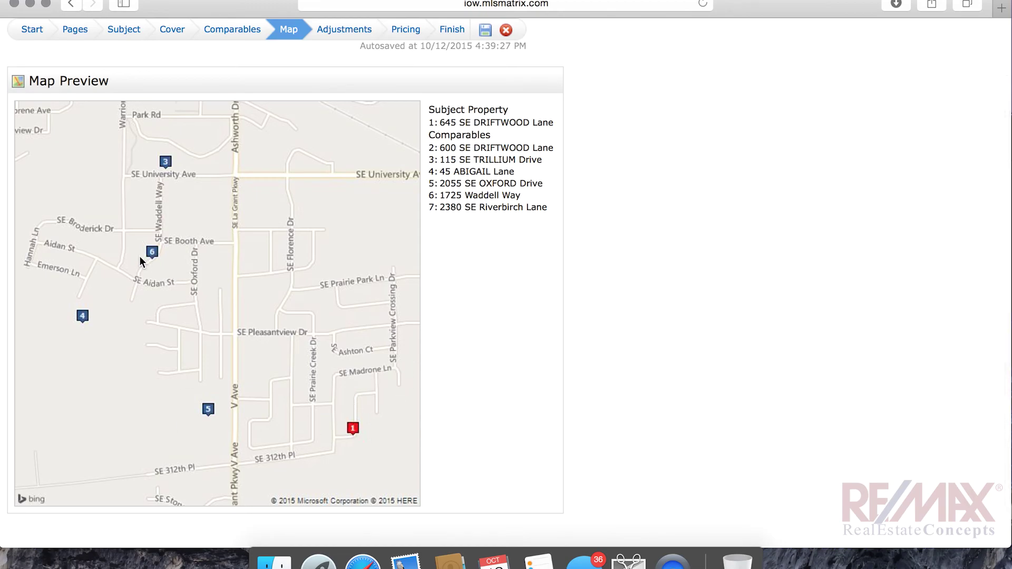
scroll(315, 270, down, 2)
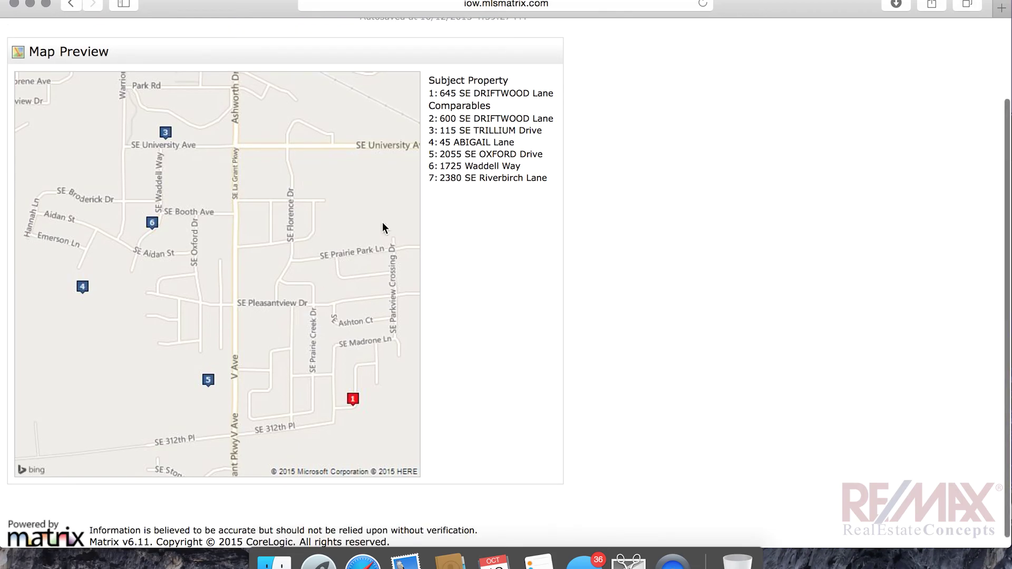
scroll(465, 215, up, 5)
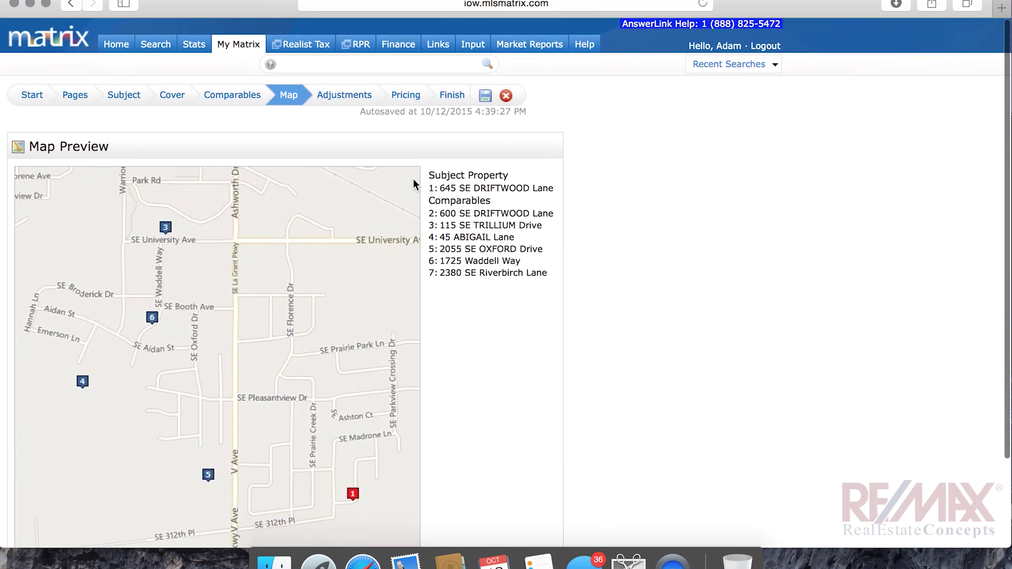
On the Adjustments step, set feature values of 2500 for full baths and 1000 for half baths
click(355, 95)
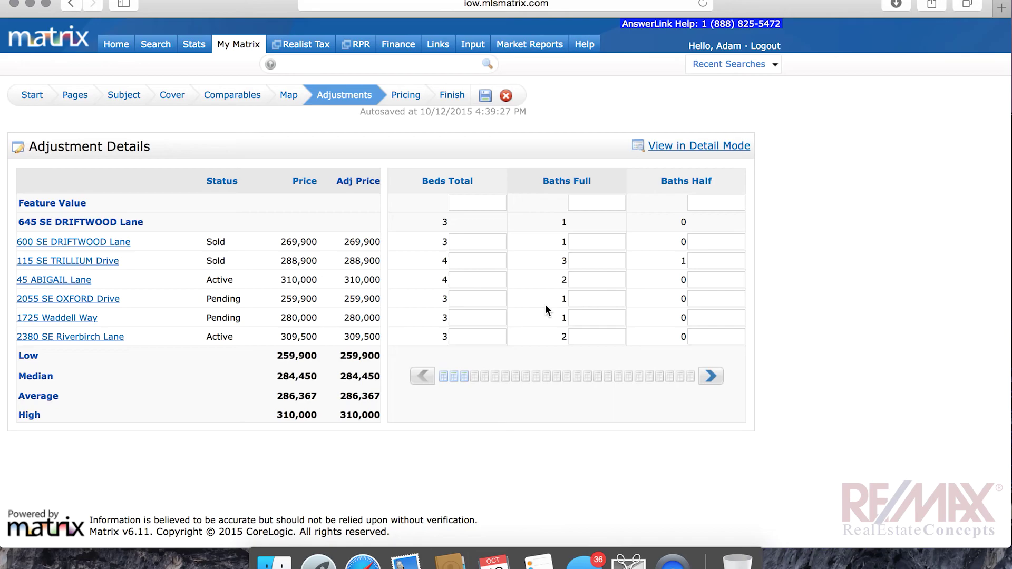
click(596, 202)
text(2500)
key(Return)
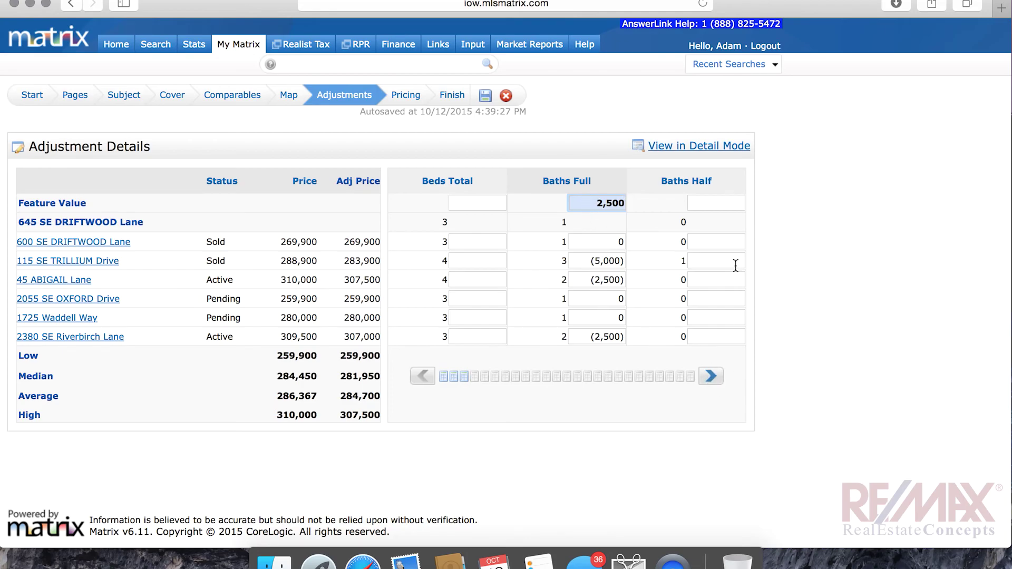
click(717, 202)
text(1000)
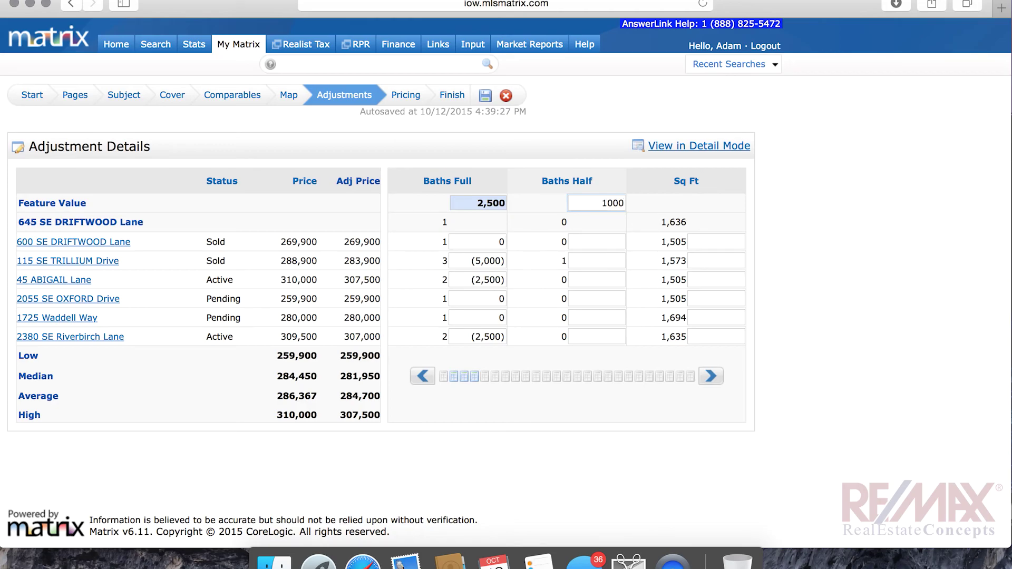
key(Return)
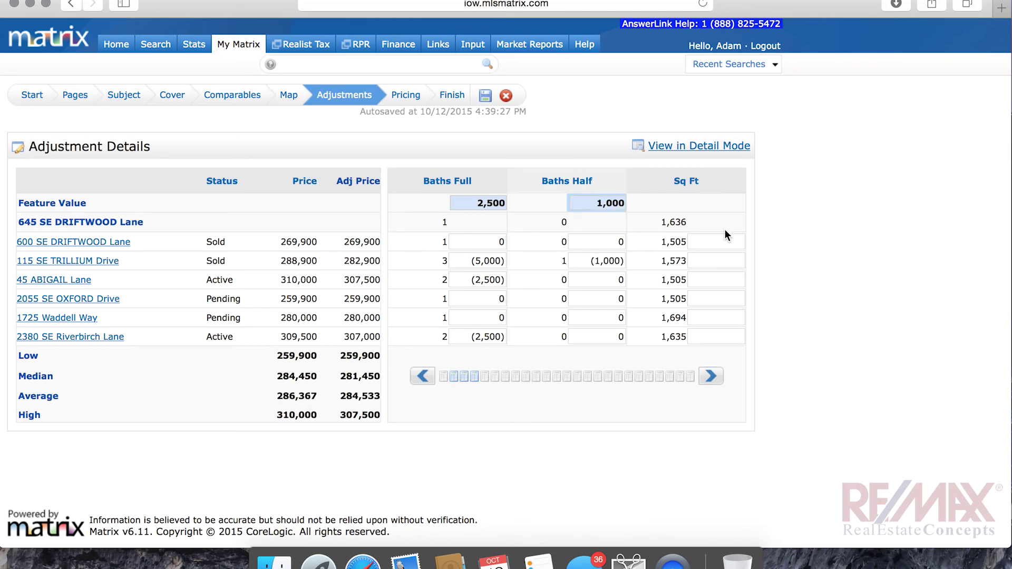
click(710, 376)
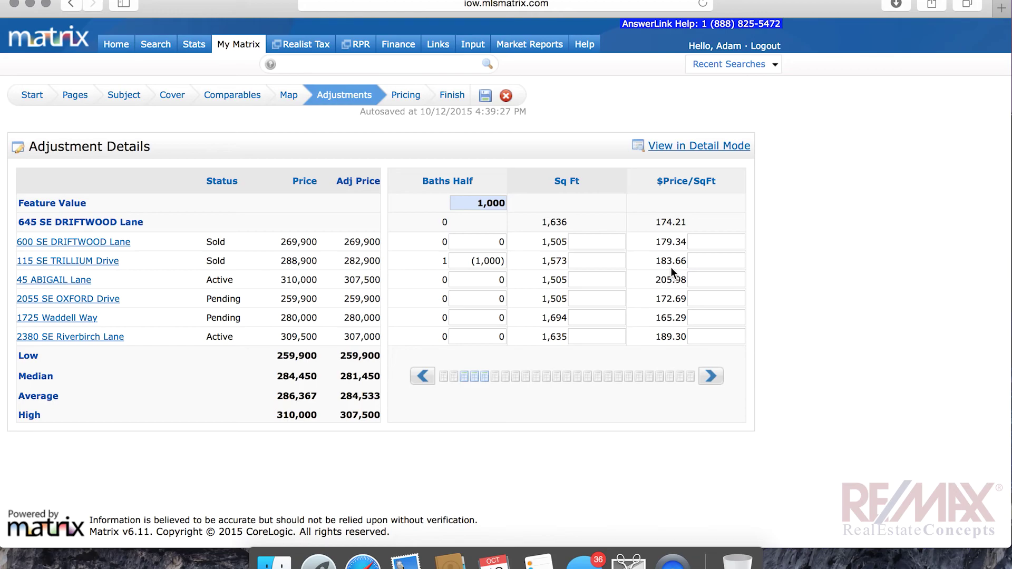
click(579, 243)
text(1505)
key(Tab)
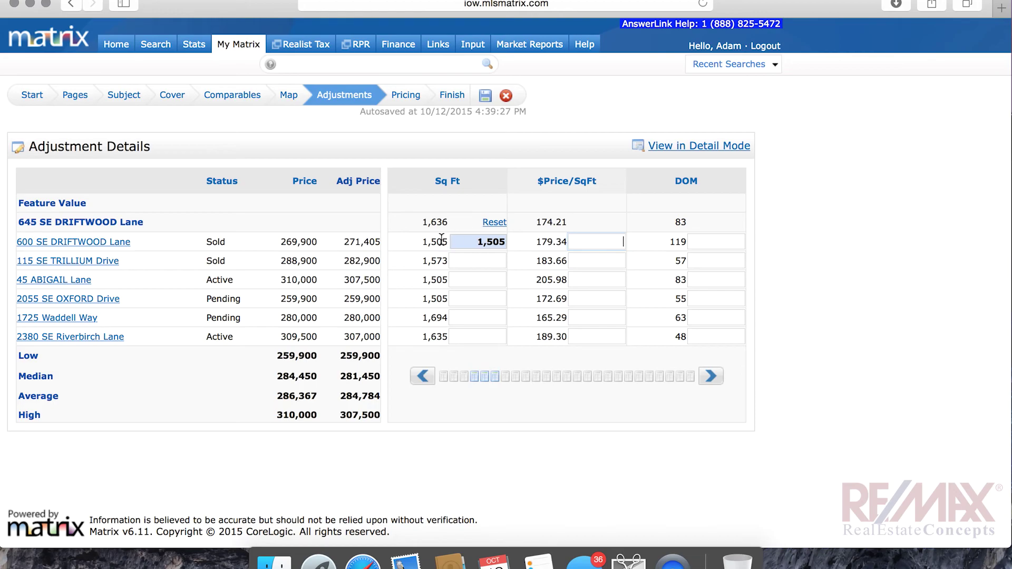
click(494, 222)
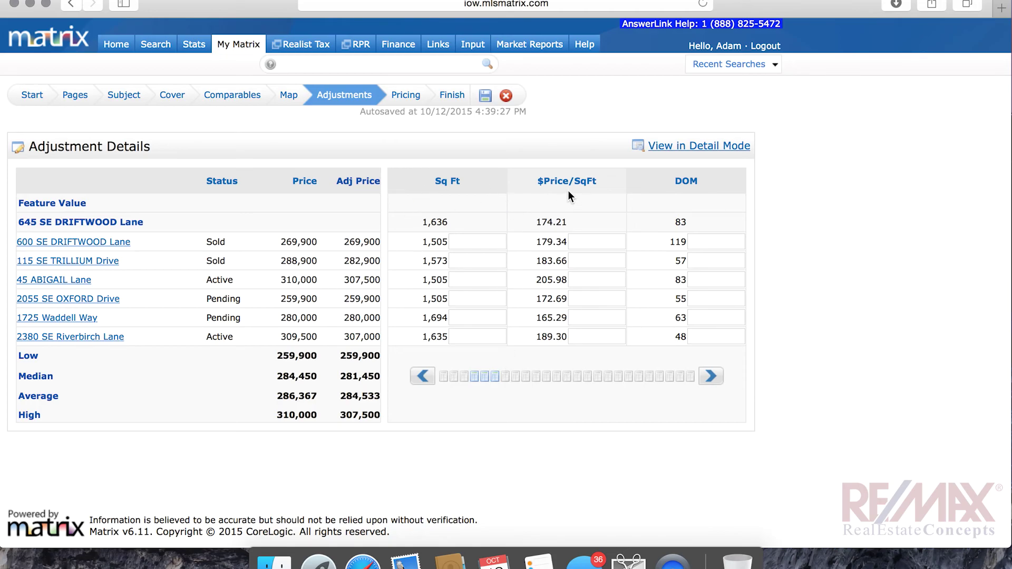
click(711, 382)
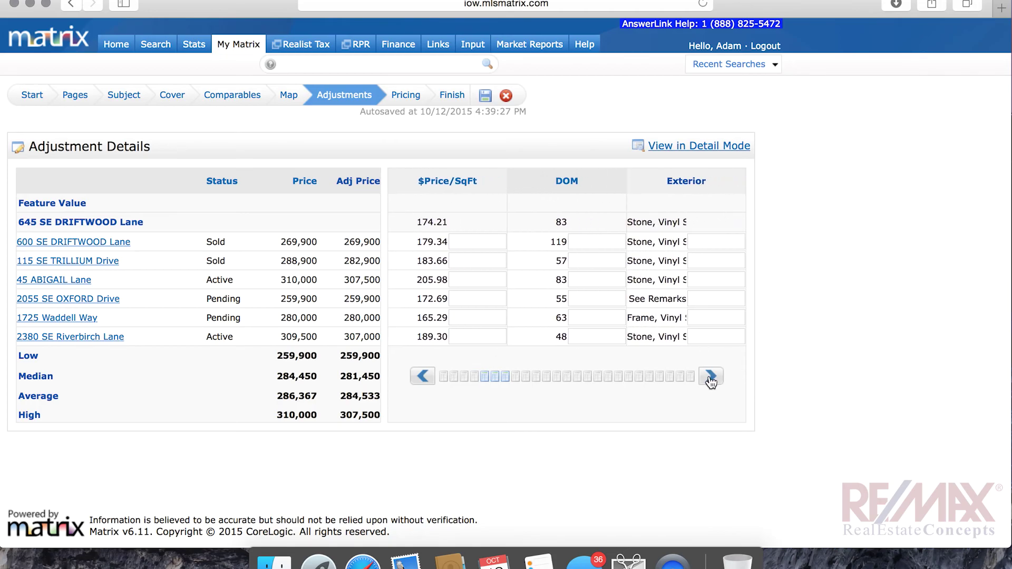
click(711, 382)
click(587, 296)
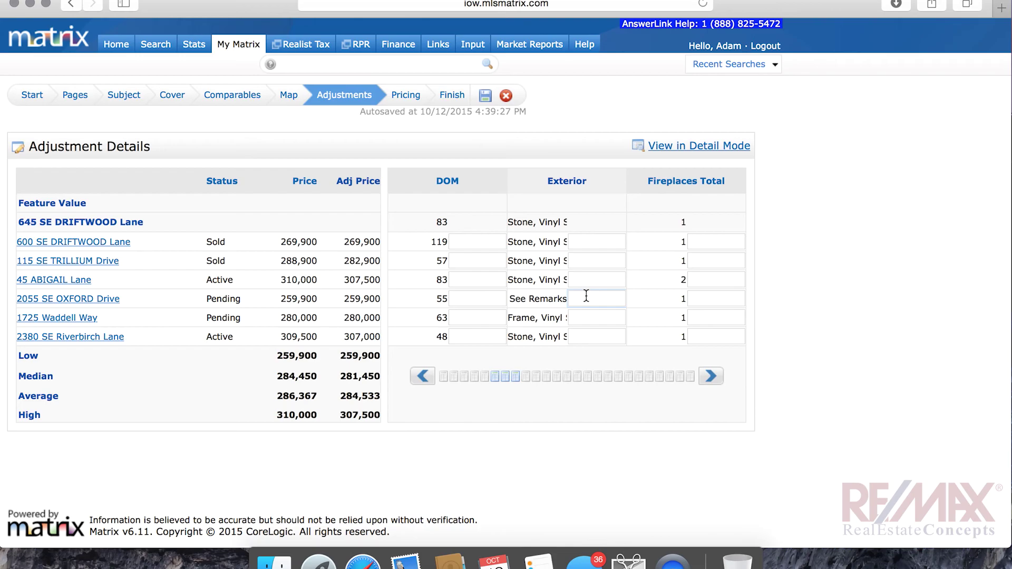
text(-4500)
key(Return)
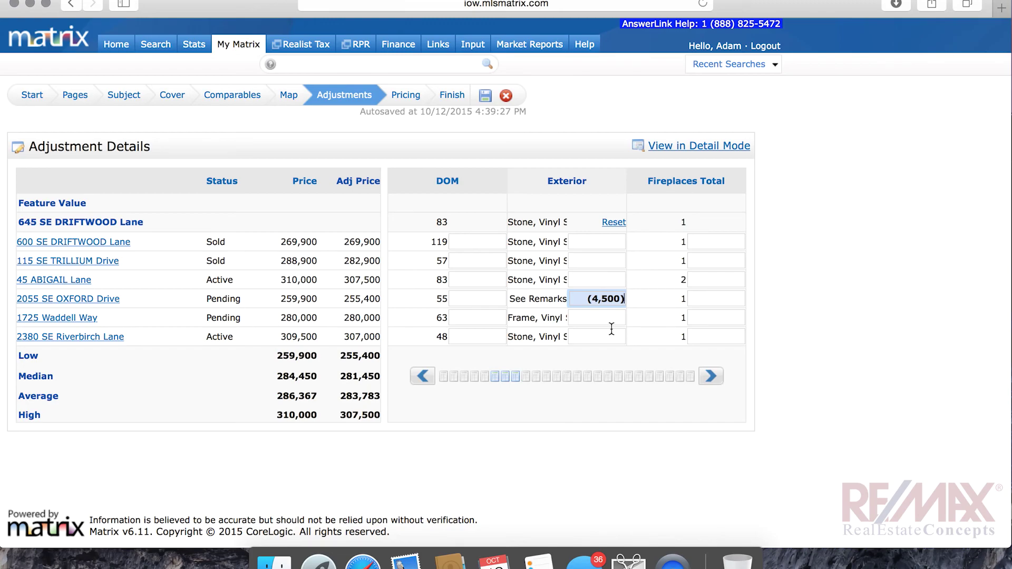
click(707, 280)
scroll(706, 280, right, 2)
text(1000)
key(BackSpace)
key(BackSpace)
key(BackSpace)
key(BackSpace)
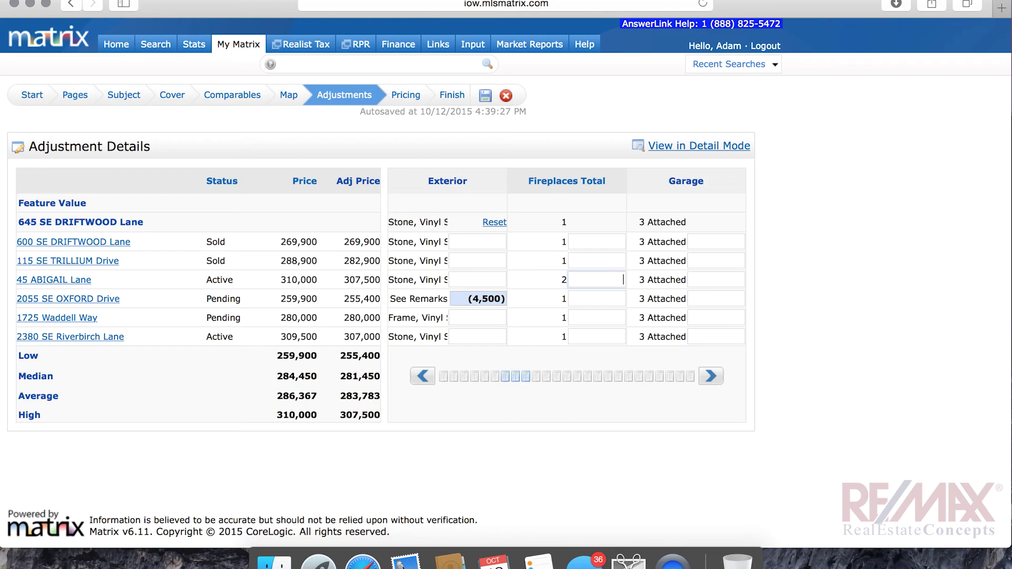
text(-1000)
key(Tab)
scroll(655, 286, right, 2)
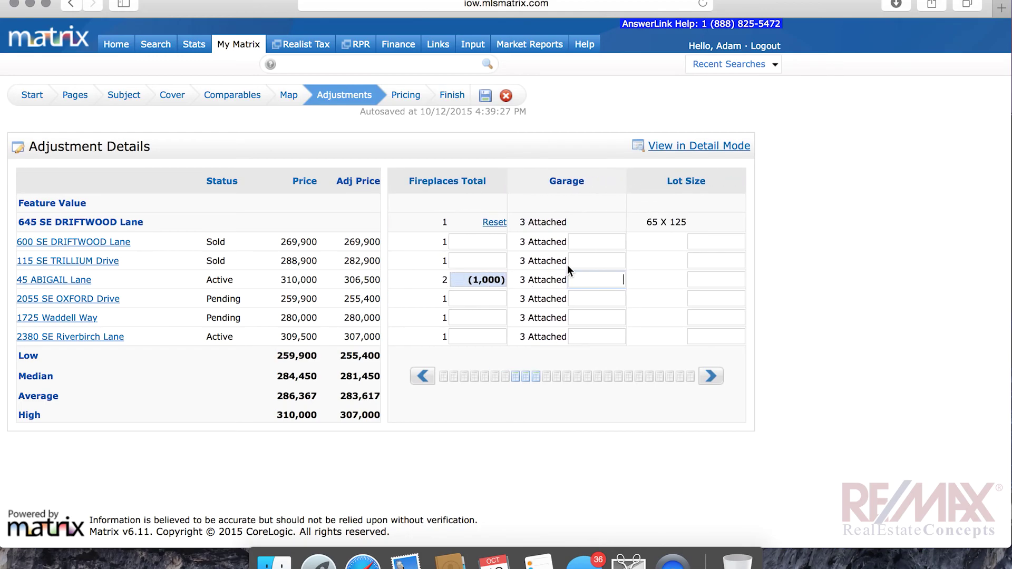
click(710, 377)
click(710, 378)
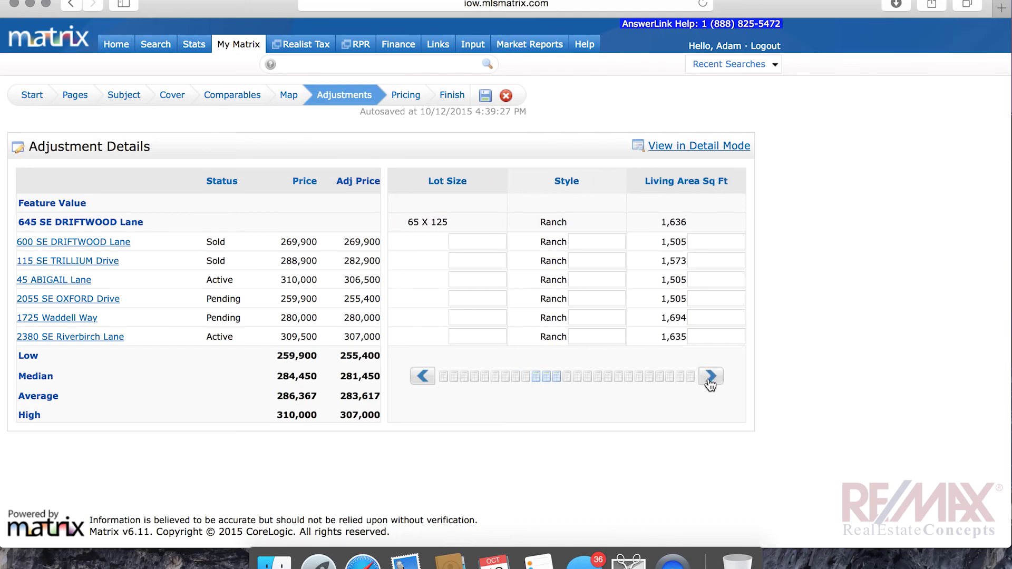
click(710, 378)
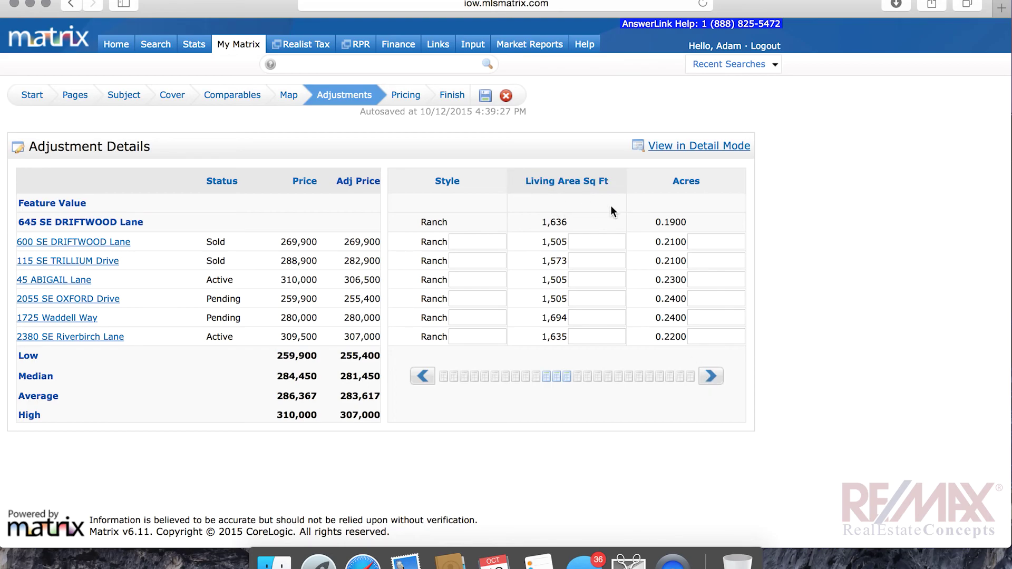
click(594, 241)
text(-45)
key(BackSpace)
key(BackSpace)
key(BackSpace)
text(45)
key(BackSpace)
text(500)
click(584, 263)
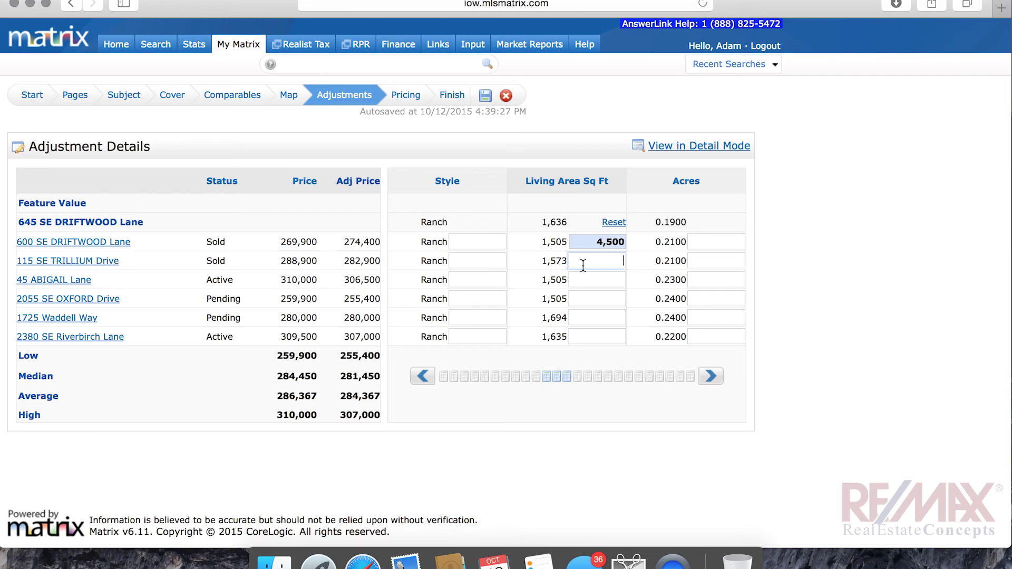
Add living-area adjustments of 3,500 for Trillium, 4,500 for Abigail and Oxford, and -2,500 for Waddell
text(3500)
click(593, 281)
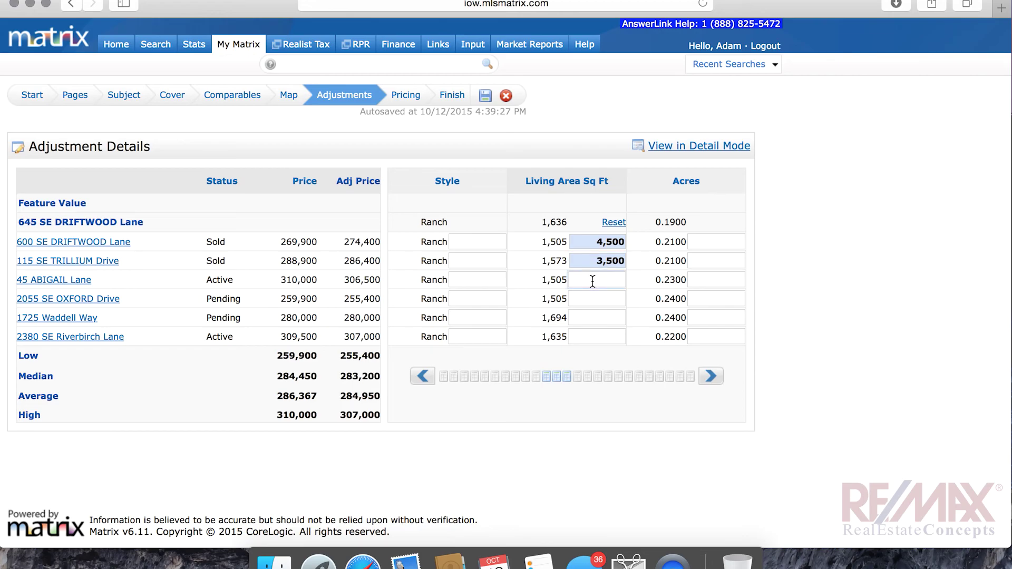
text(4500)
click(595, 303)
text(4500)
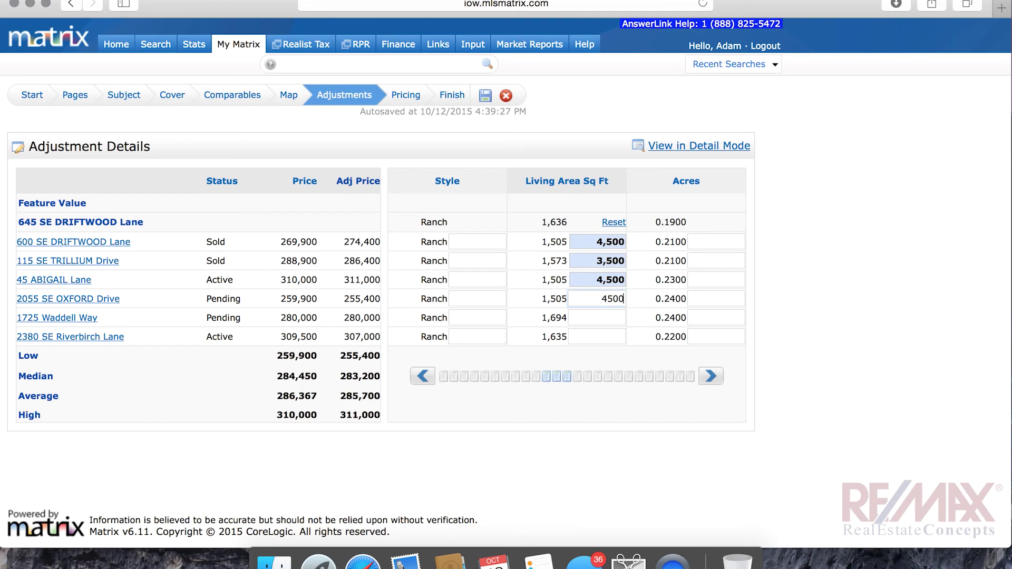
click(596, 318)
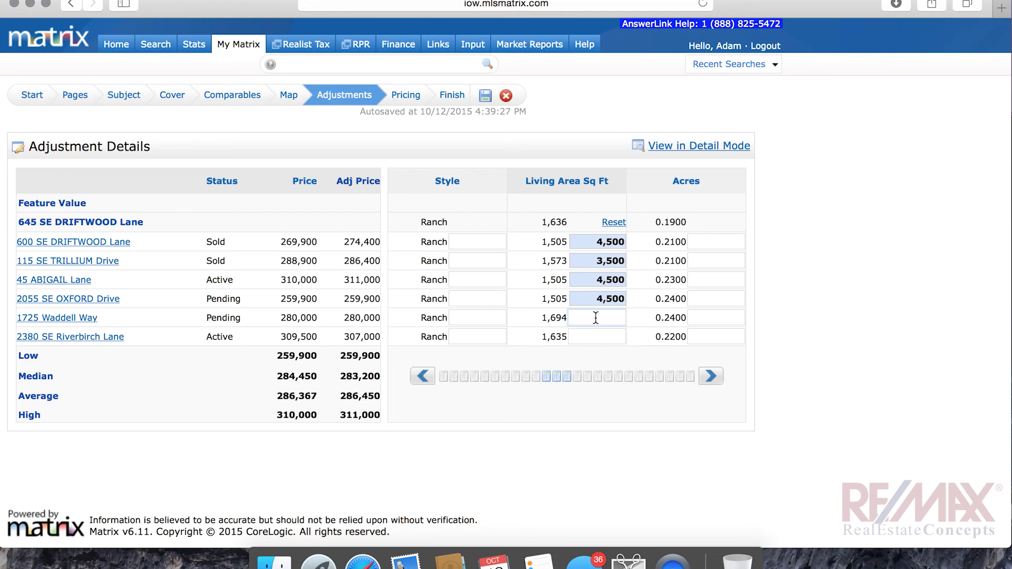
text(-2500)
click(602, 332)
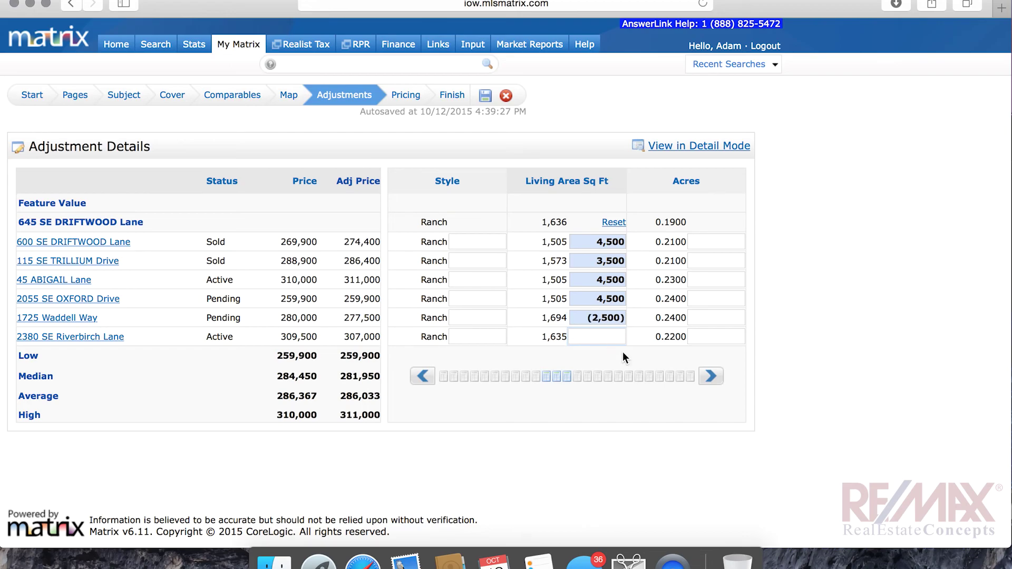
click(711, 377)
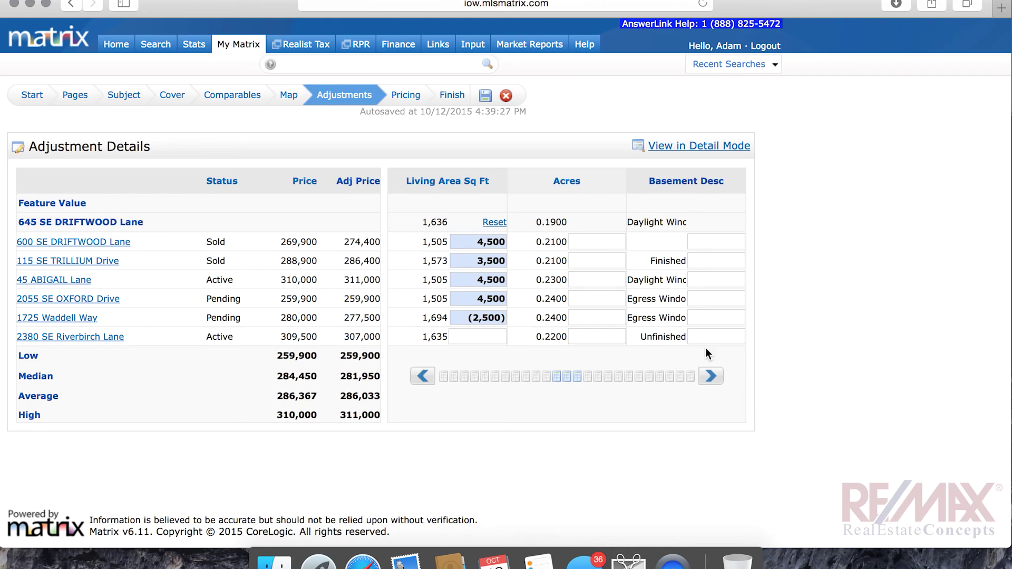
click(712, 377)
click(582, 299)
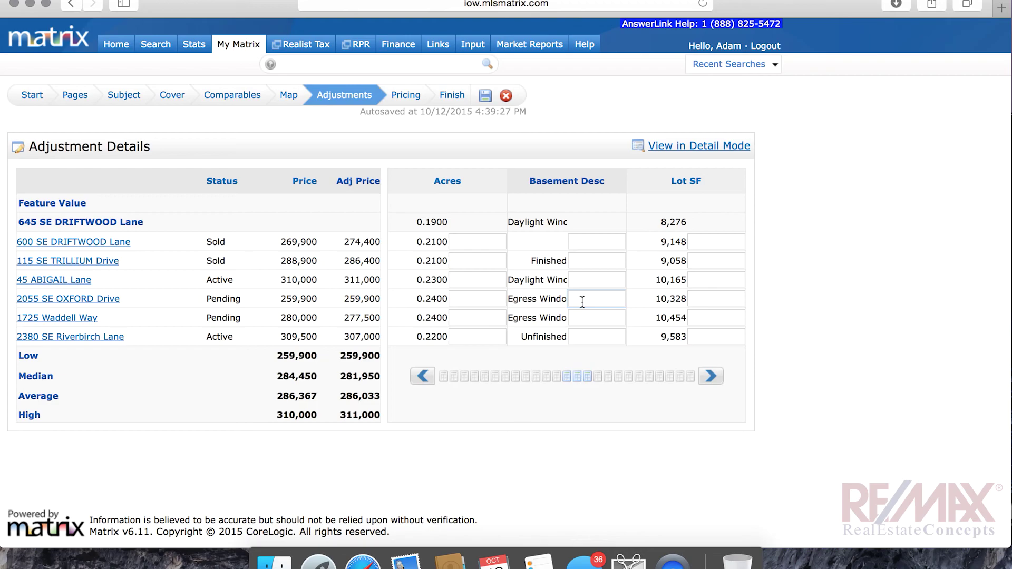
text(-)
key(BackSpace)
text(5000)
click(578, 318)
text(5000)
key(Return)
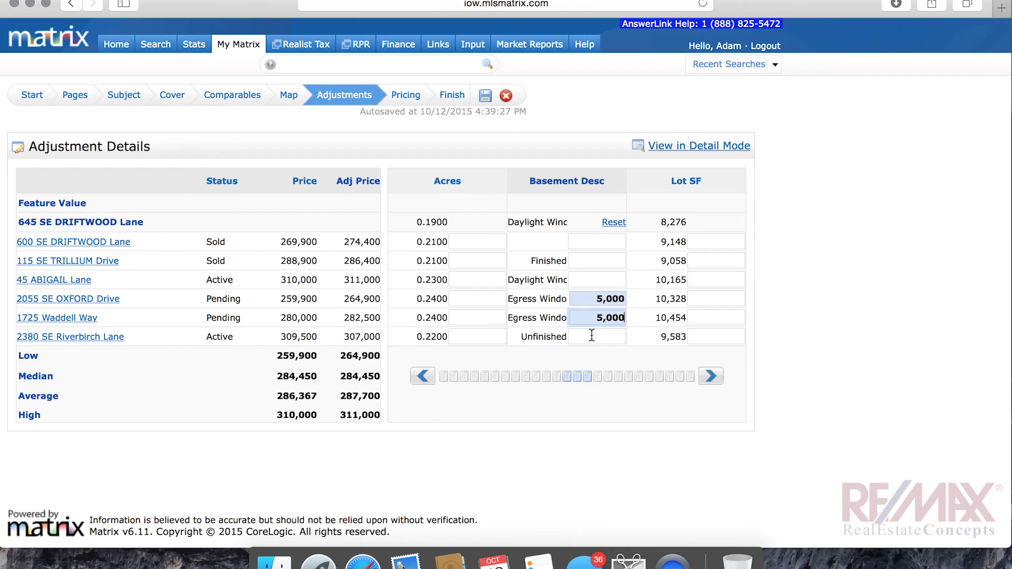
Check the other comparables' basement boxes, then page to the Sqft Fin Bsmt column for Trillium
click(592, 336)
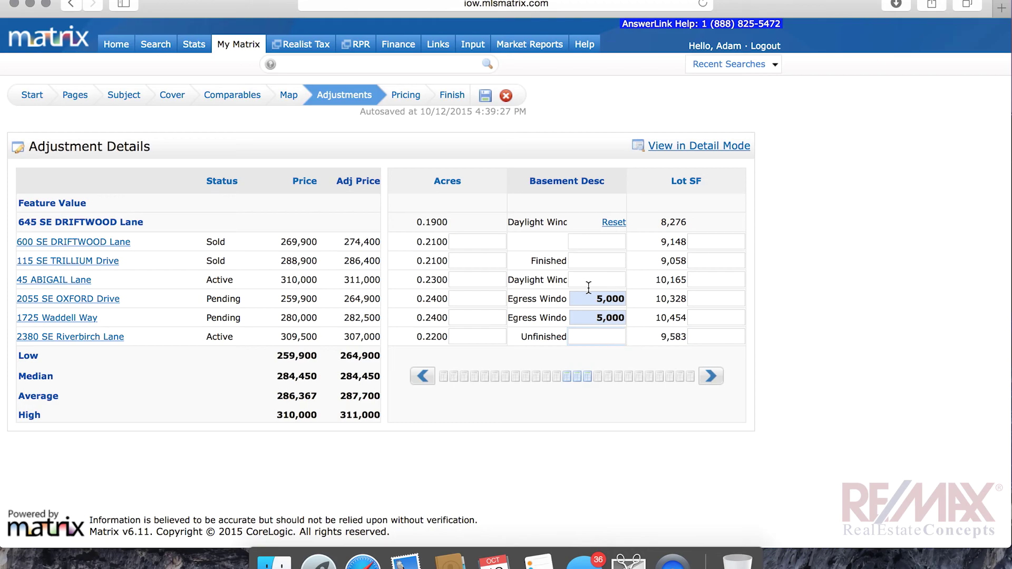
click(606, 261)
click(602, 241)
click(713, 377)
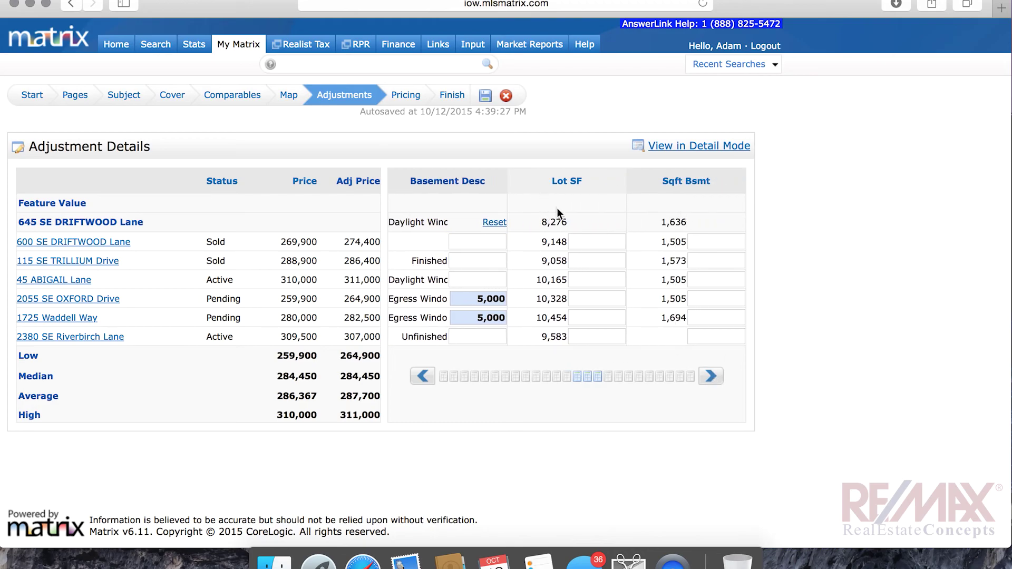
click(713, 377)
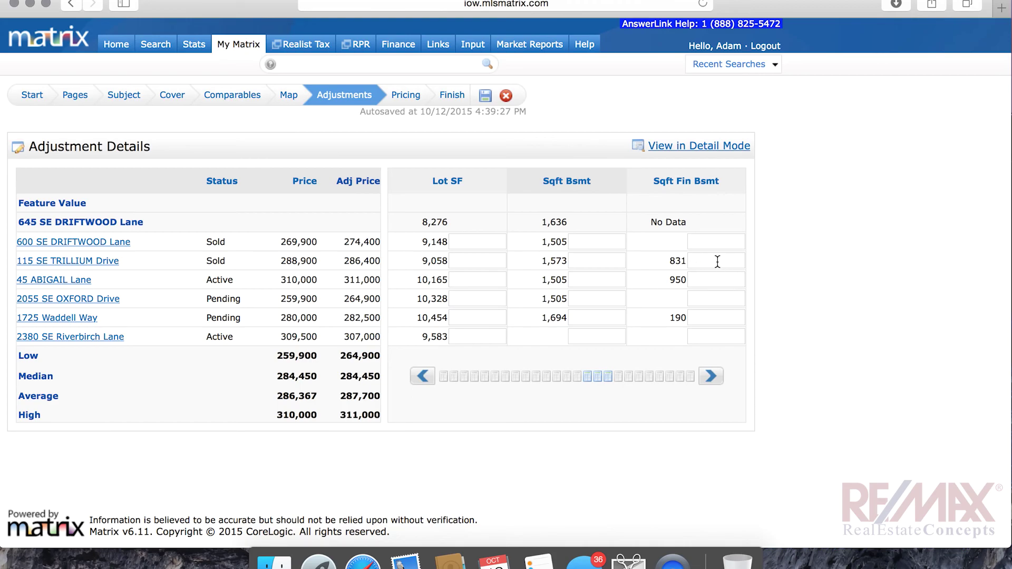
click(422, 378)
click(422, 377)
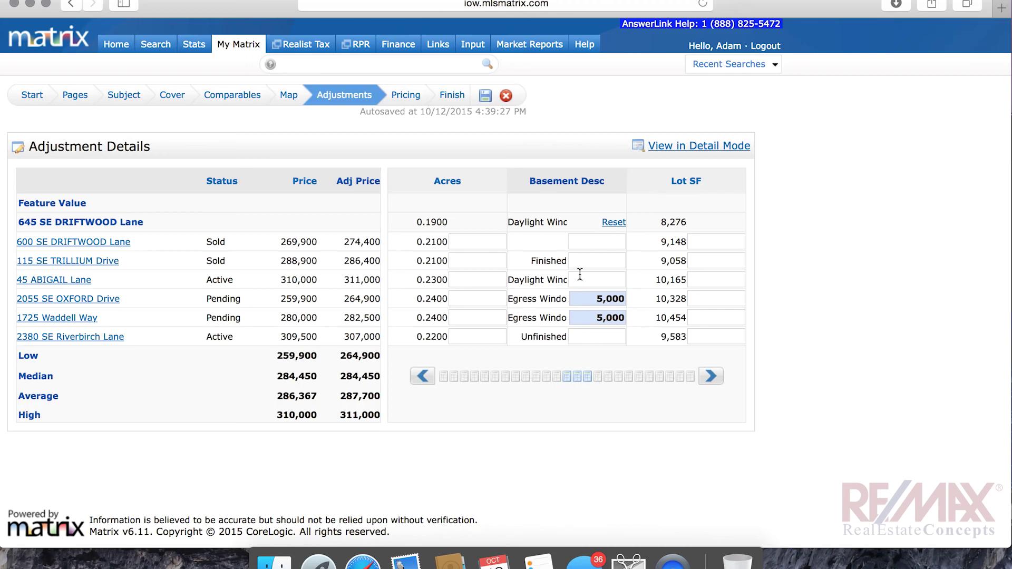
click(715, 380)
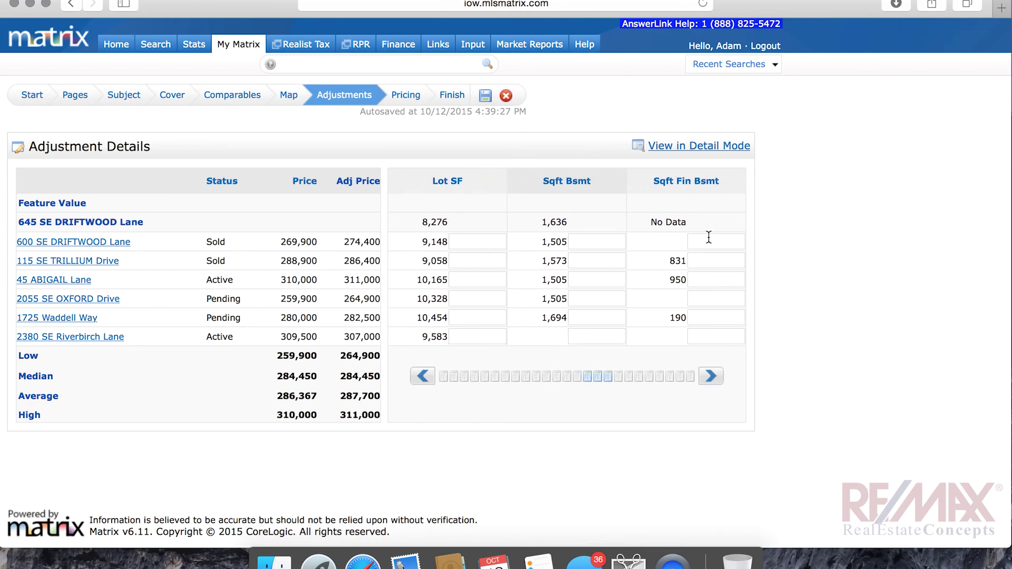
click(710, 266)
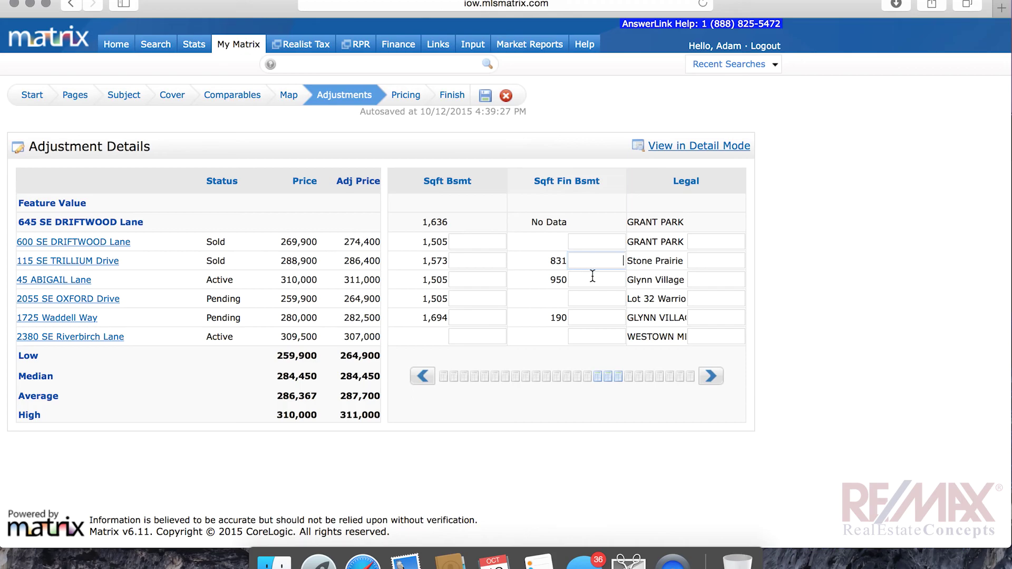
text(-30000)
key(Tab)
click(603, 278)
text(-30000)
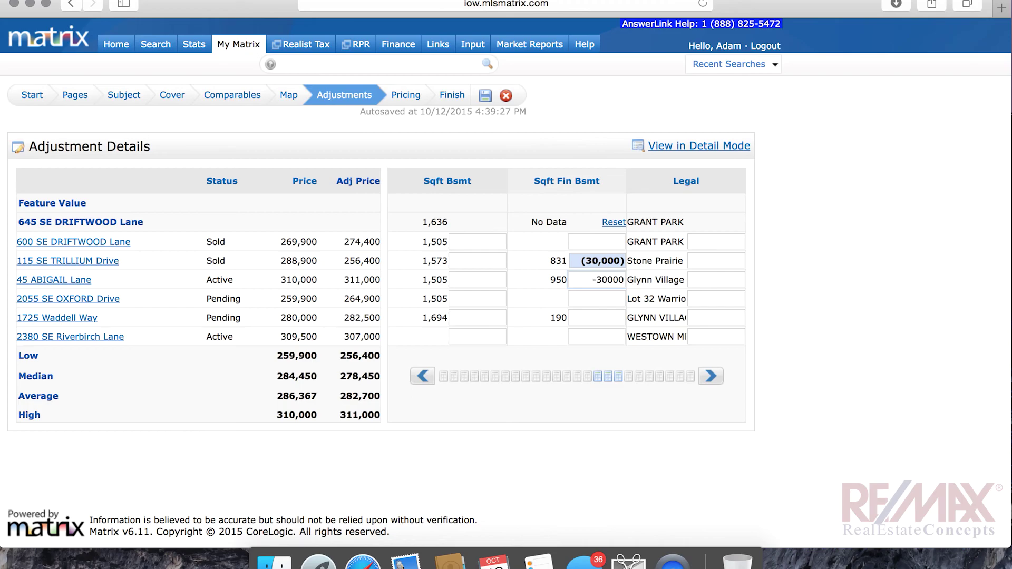
key(Tab)
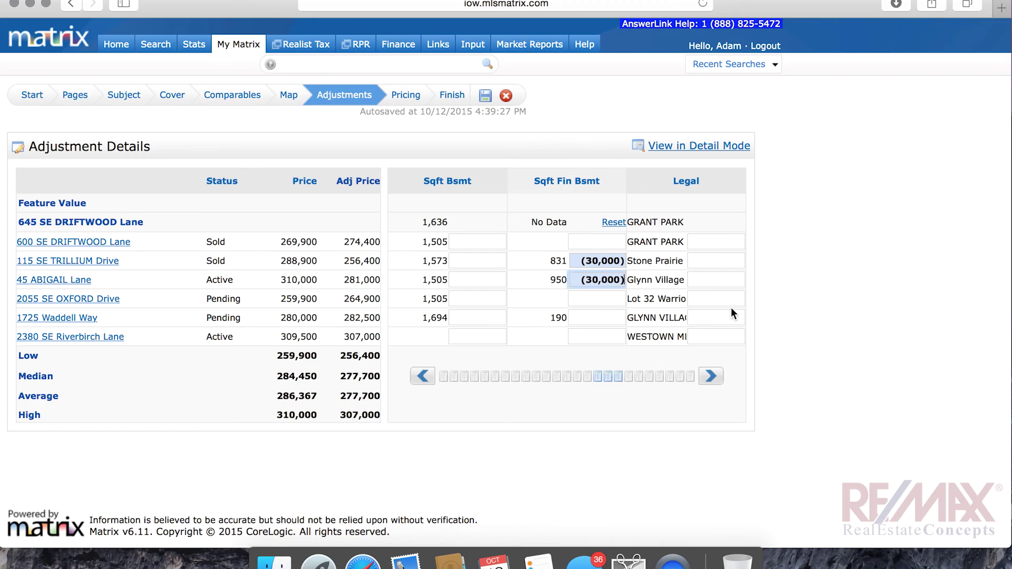
click(711, 378)
click(712, 377)
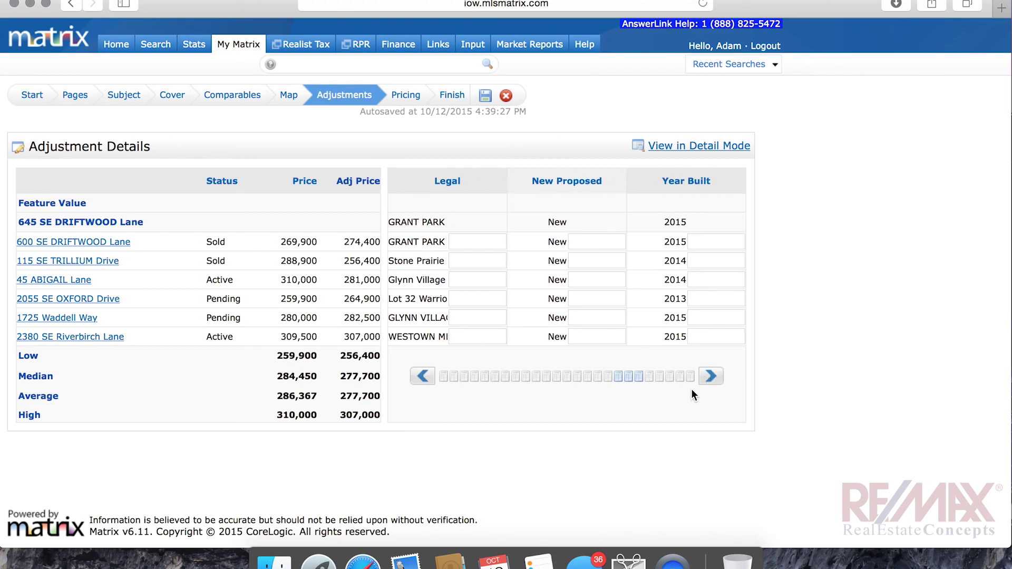
click(711, 381)
click(710, 383)
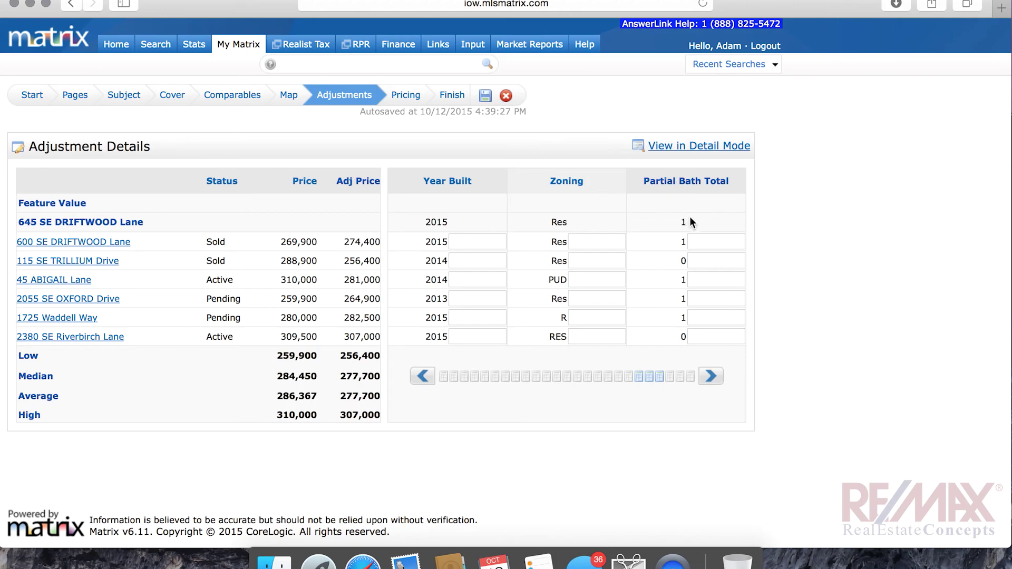
click(713, 241)
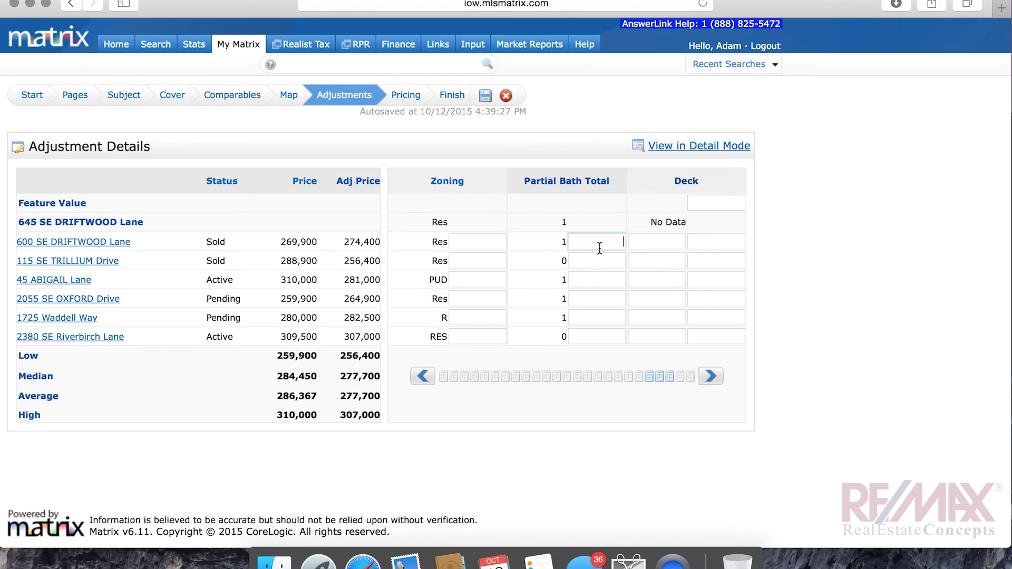
click(595, 262)
text(1500)
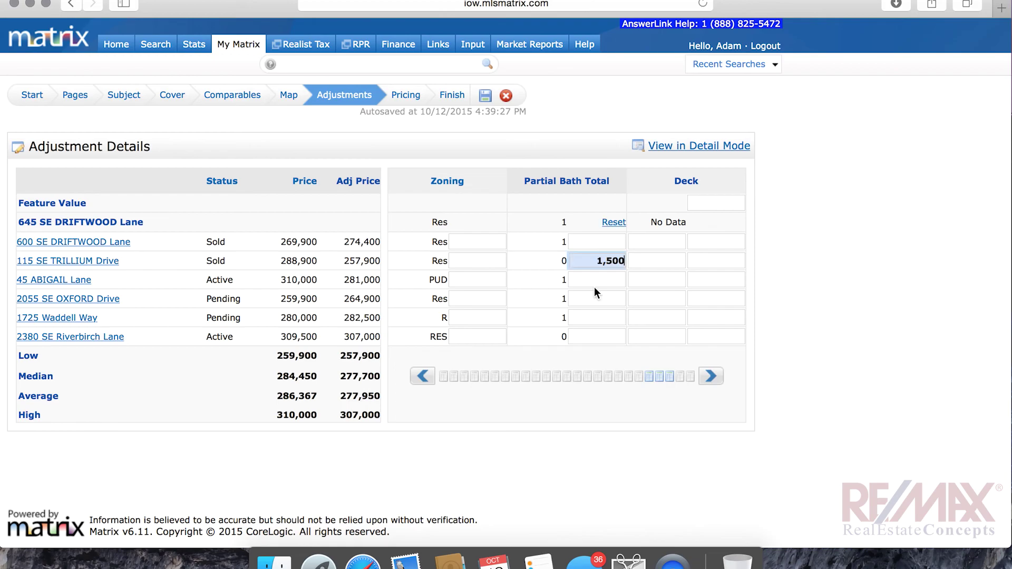
click(597, 338)
text(1500)
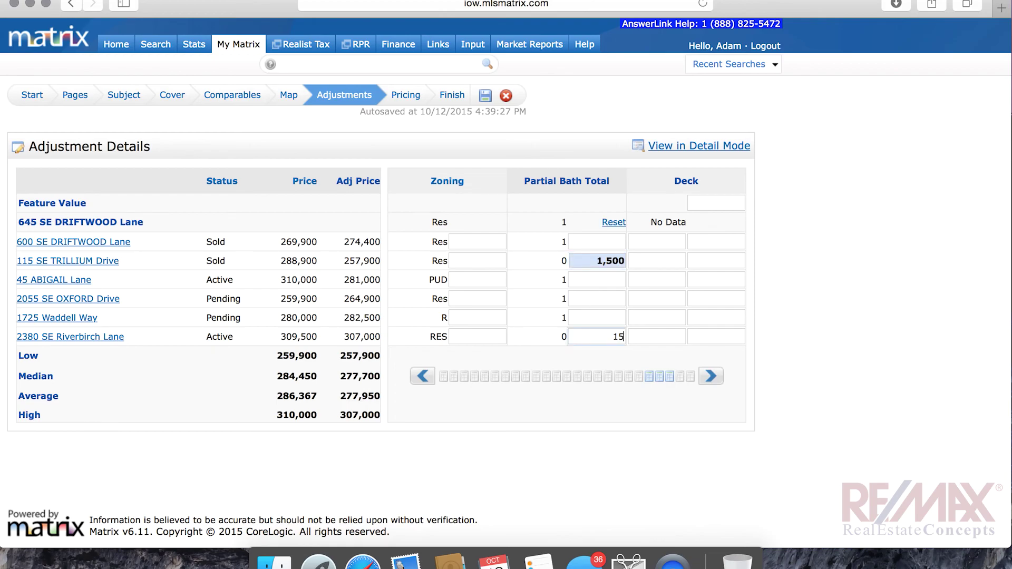
click(665, 336)
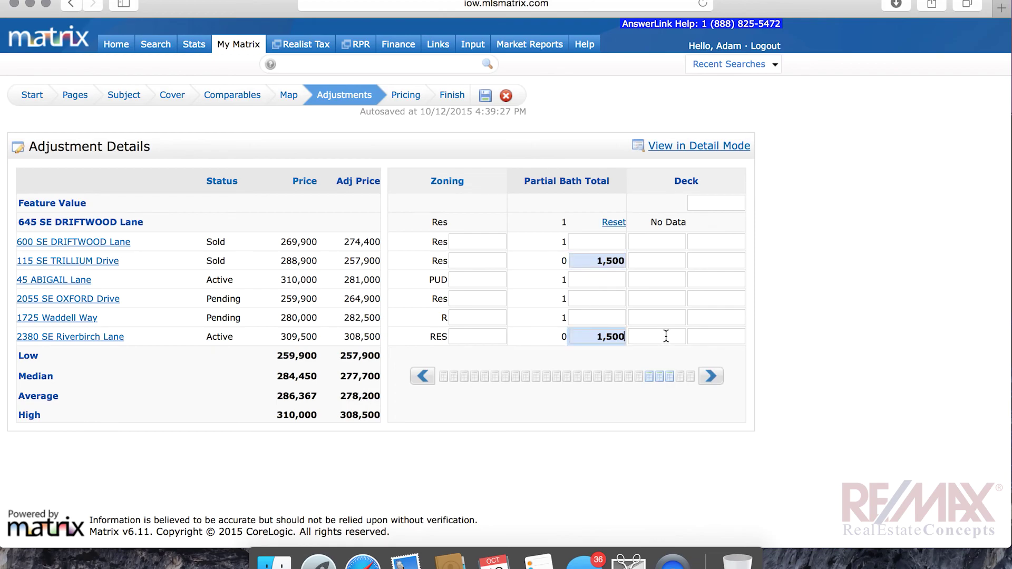
Bring up the CMA's Pricing step summarizing the adjusted comparables
click(711, 376)
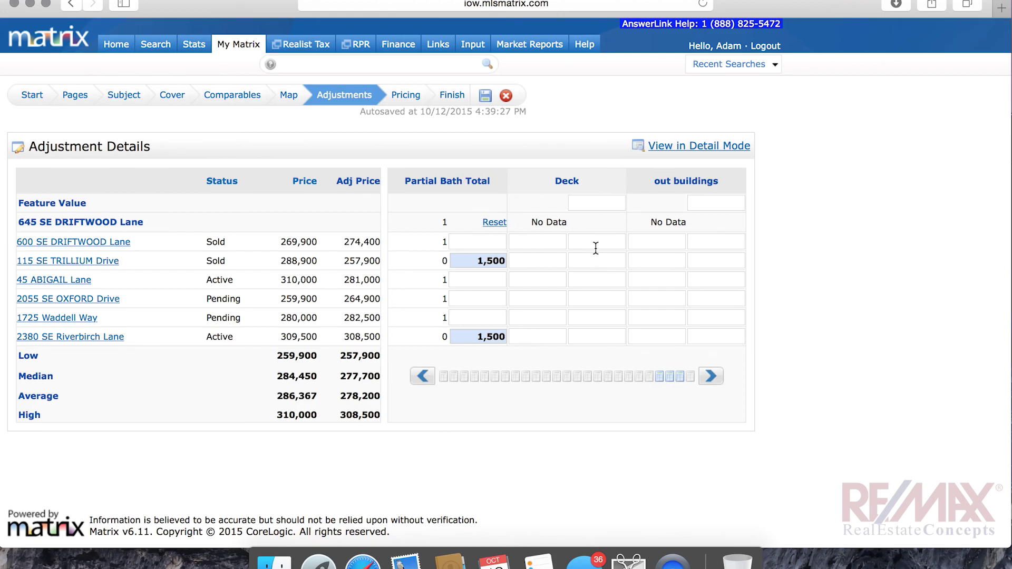
click(710, 374)
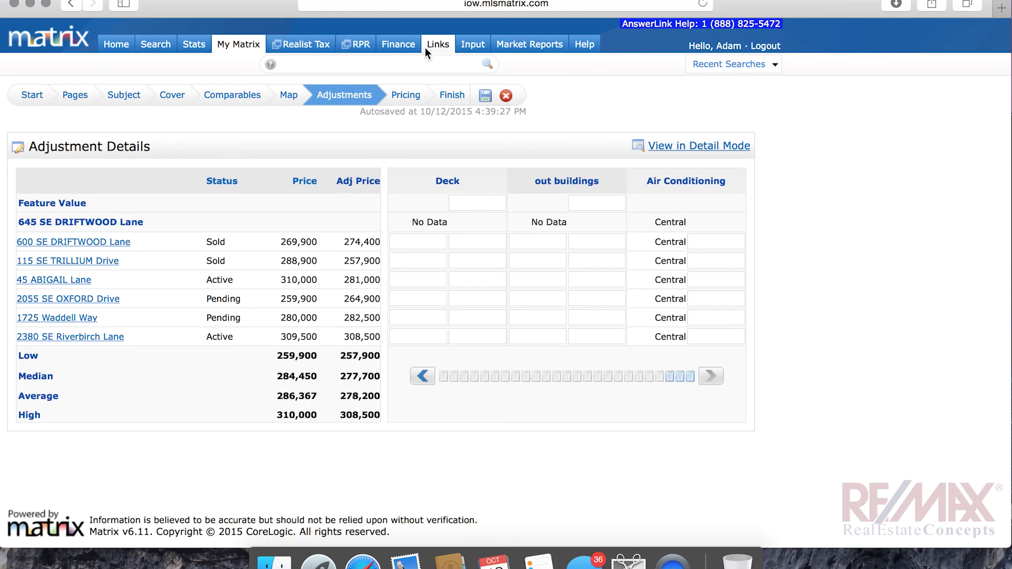
click(402, 94)
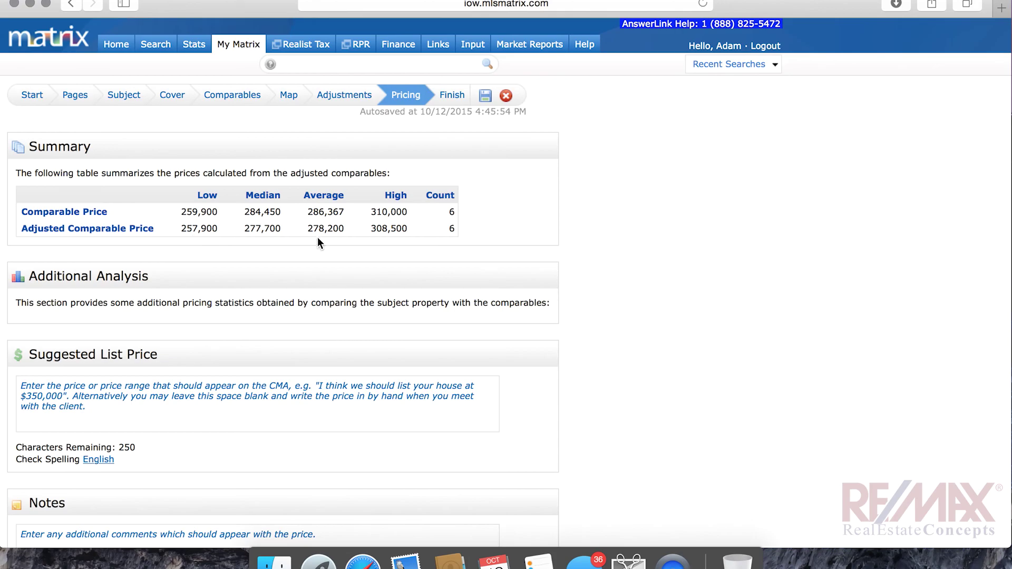
scroll(382, 242, down, 5)
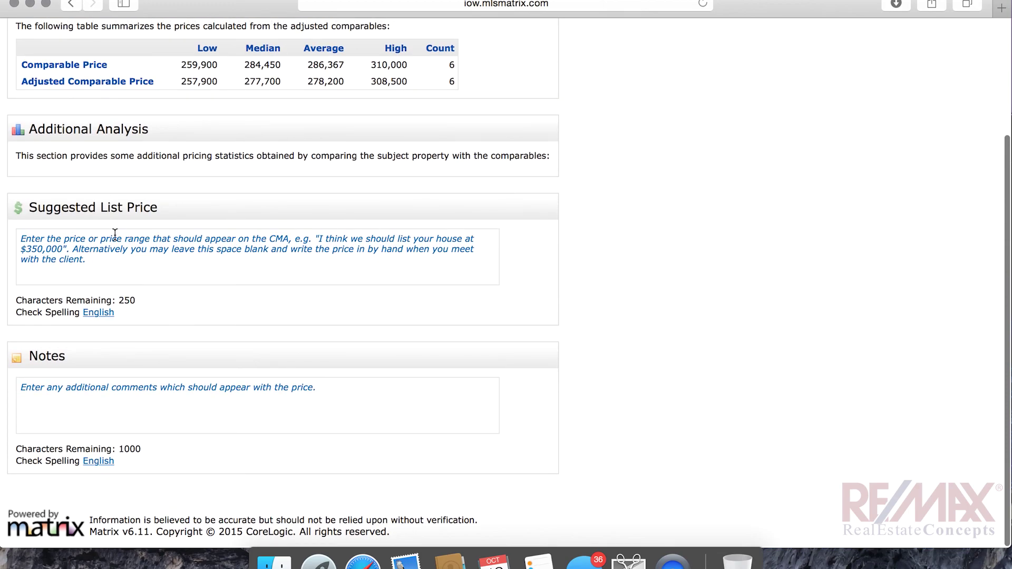
Enter '$280,000.00 - $290,000.00' as the Suggested List Price, removing stray characters
click(94, 258)
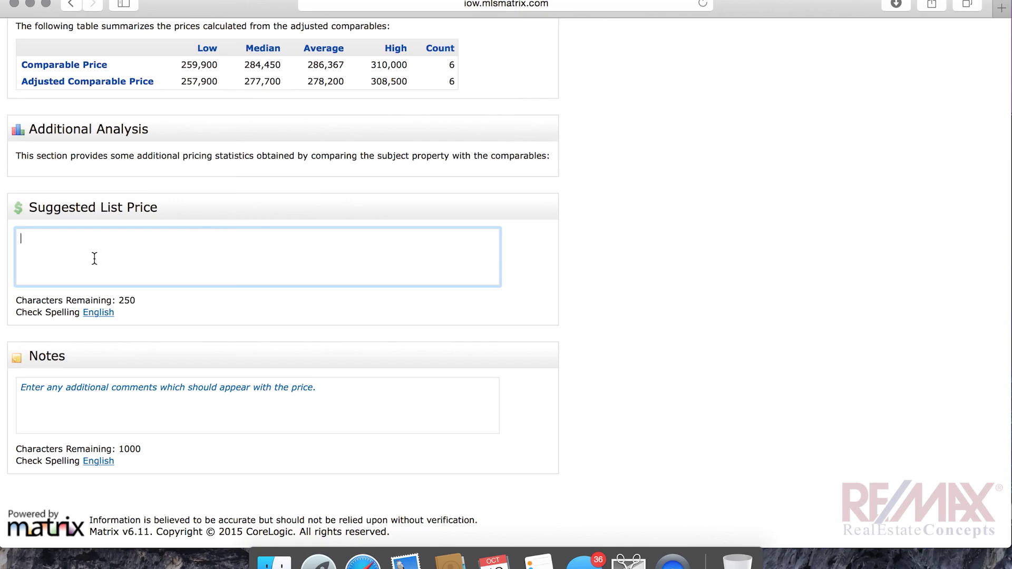
text(150-175)
key(BackSpace)
key(BackSpace)
key(BackSpace)
key(BackSpace)
key(BackSpace)
key(BackSpace)
key(BackSpace)
text(&)
key(BackSpace)
text($280,000.00 - $290,000.00)
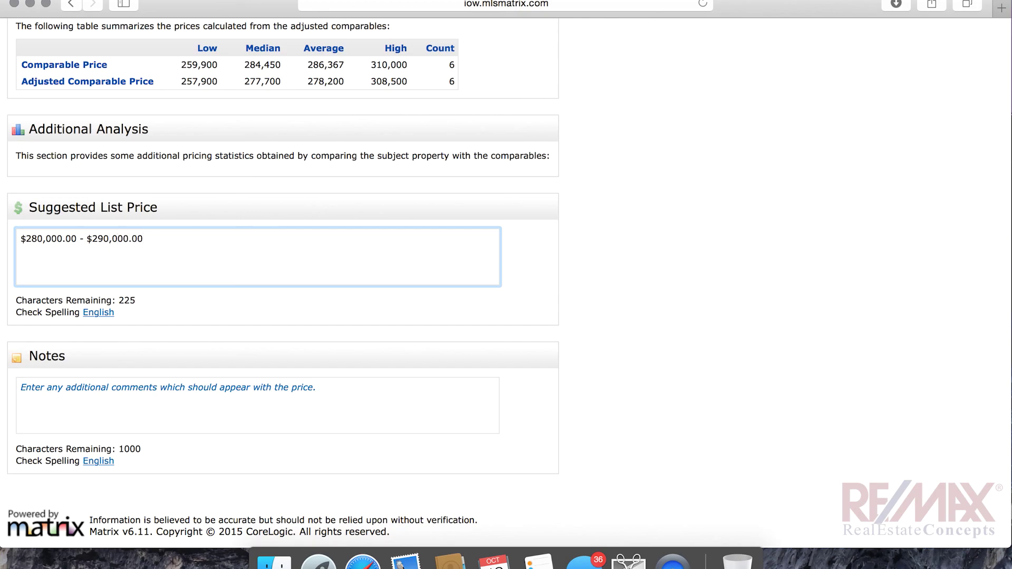
text( fjoanvieona)
key(BackSpace)
key(BackSpace)
key(BackSpace)
key(BackSpace)
key(BackSpace)
key(BackSpace)
key(BackSpace)
key(BackSpace)
key(BackSpace)
key(BackSpace)
key(BackSpace)
Write 'Hey these are notes on home and pricing' in the pricing Notes box
click(128, 412)
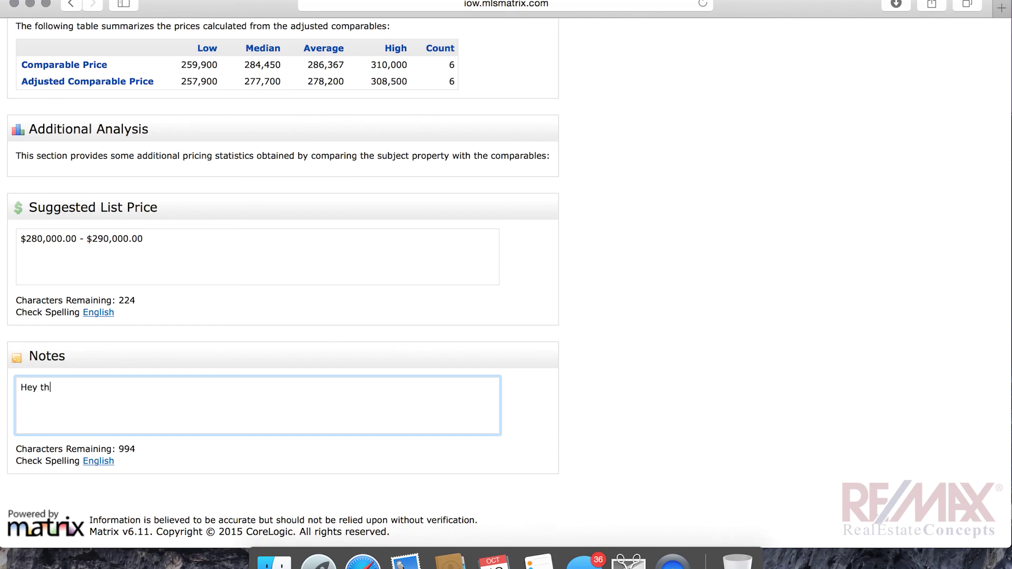
text(e are notes on home and pricing)
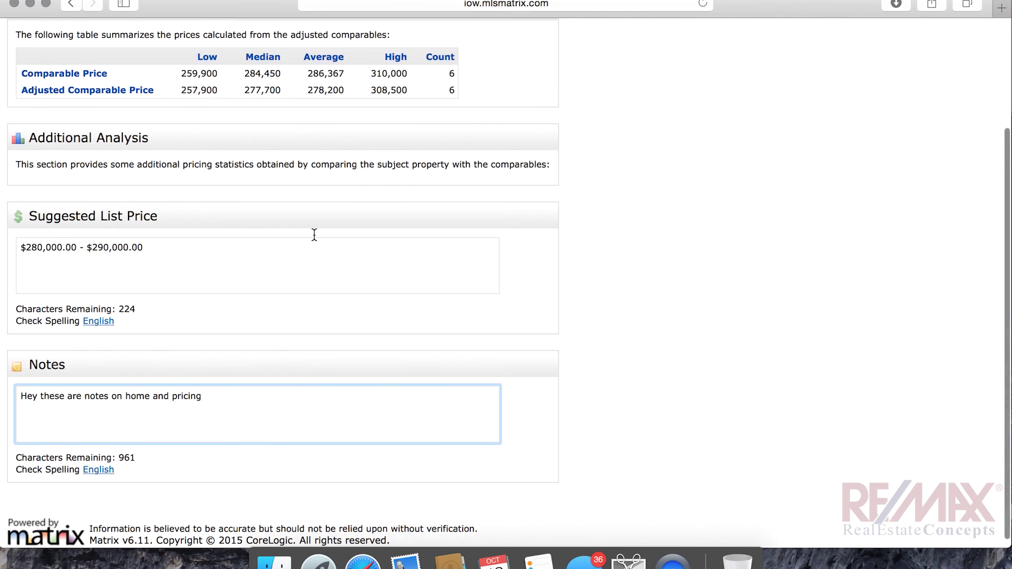
scroll(313, 234, up, 5)
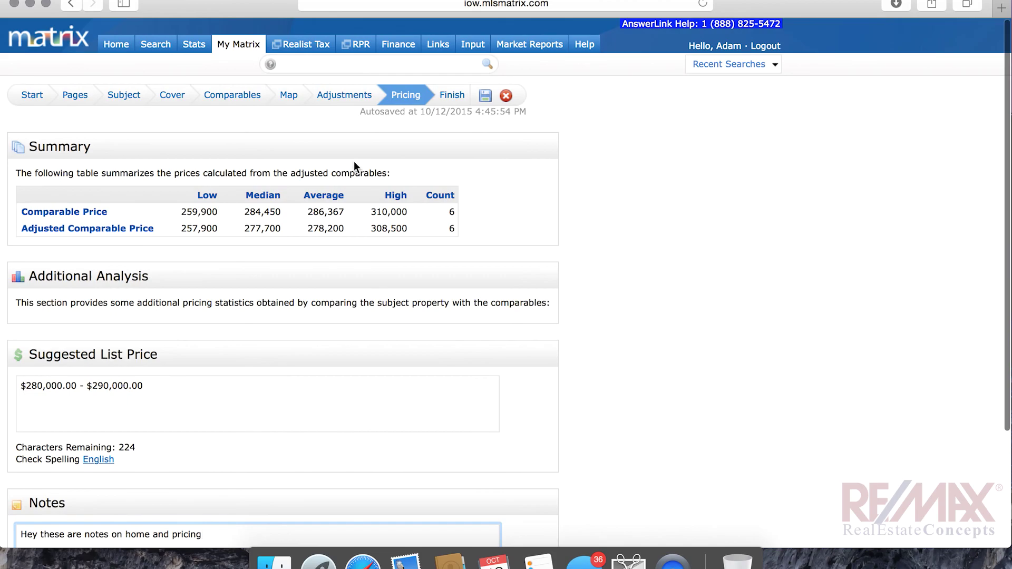
click(448, 98)
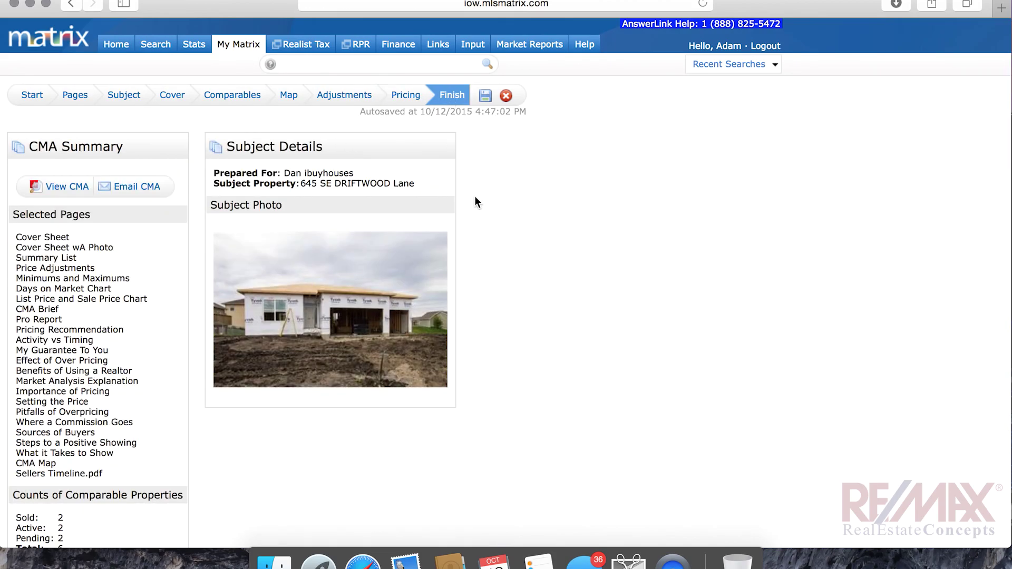
scroll(445, 308, down, 4)
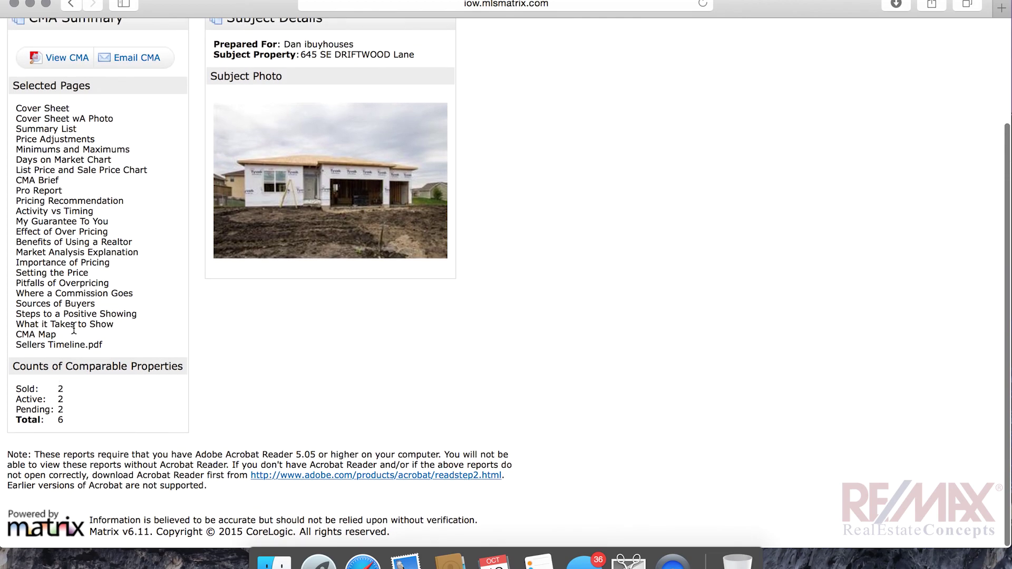
scroll(75, 328, up, 4)
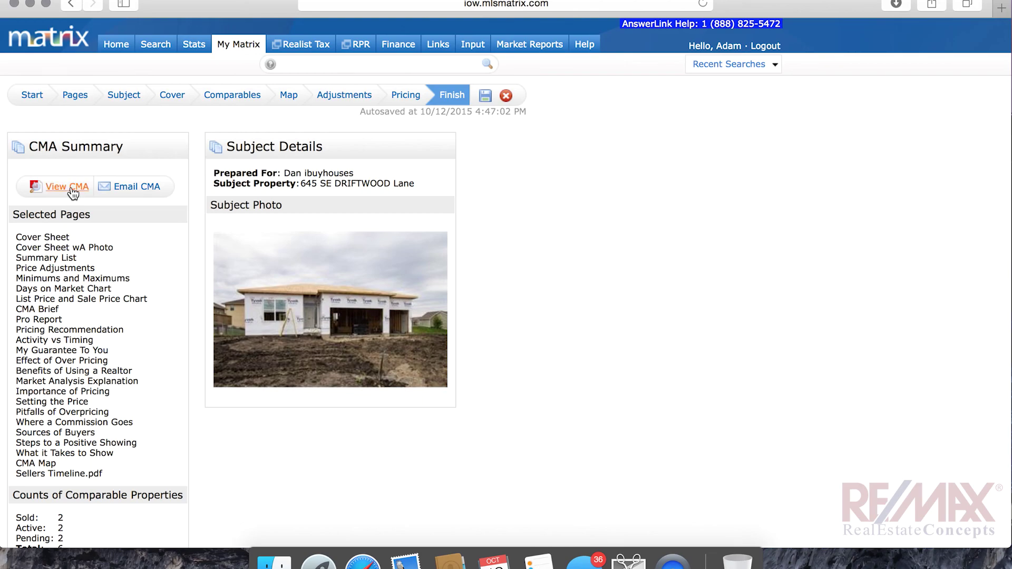
click(73, 190)
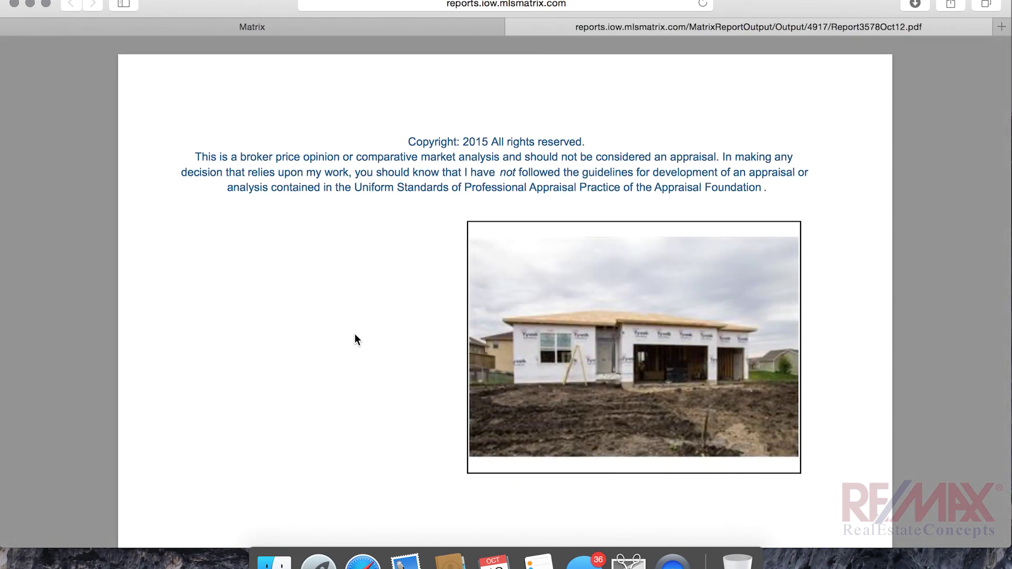
Scroll through the Report3578Oct12.pdf cover page, disclaimer, house photo and preparer contact block
scroll(355, 339, down, 5)
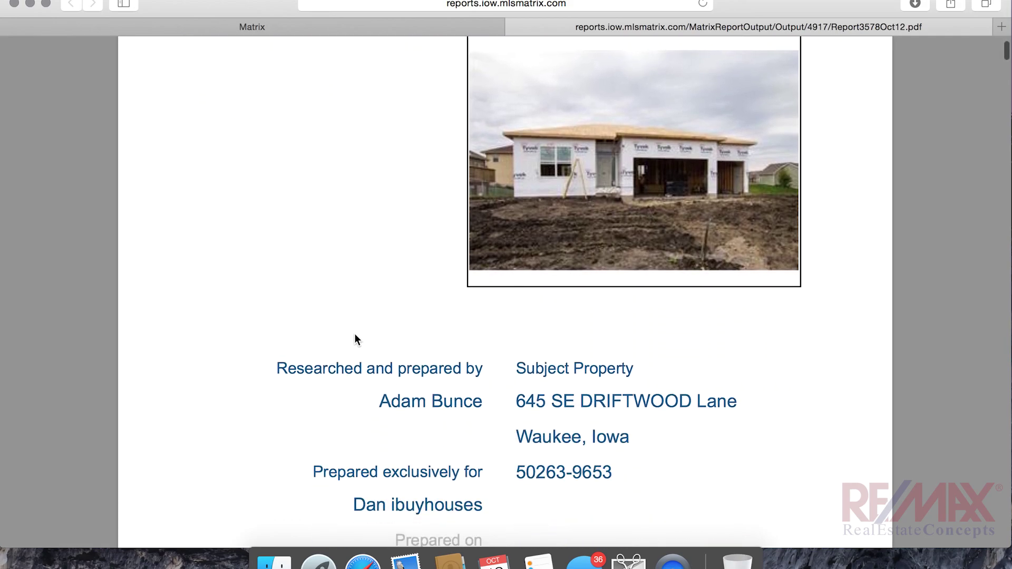
scroll(355, 339, down, 6)
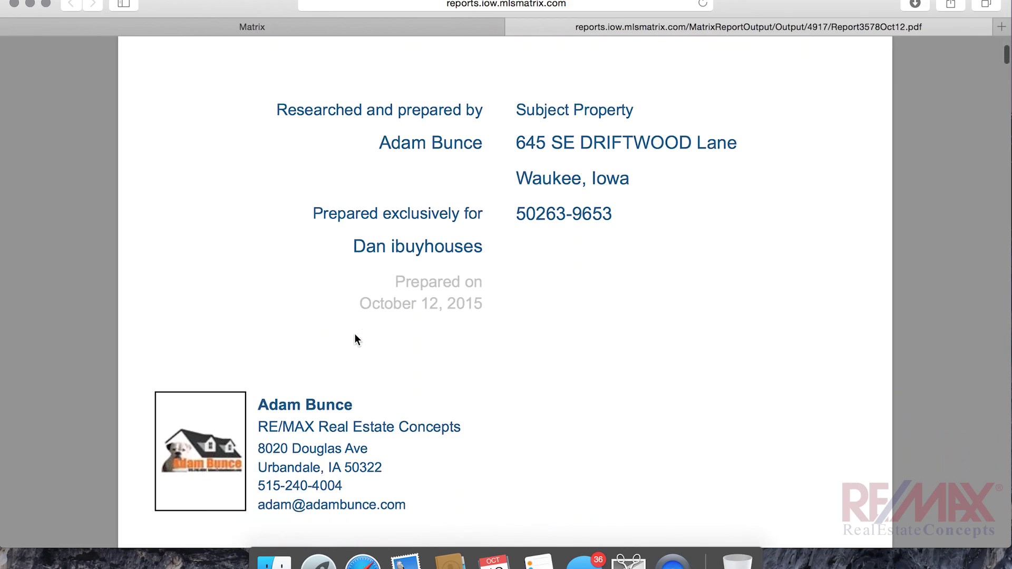
scroll(355, 340, down, 8)
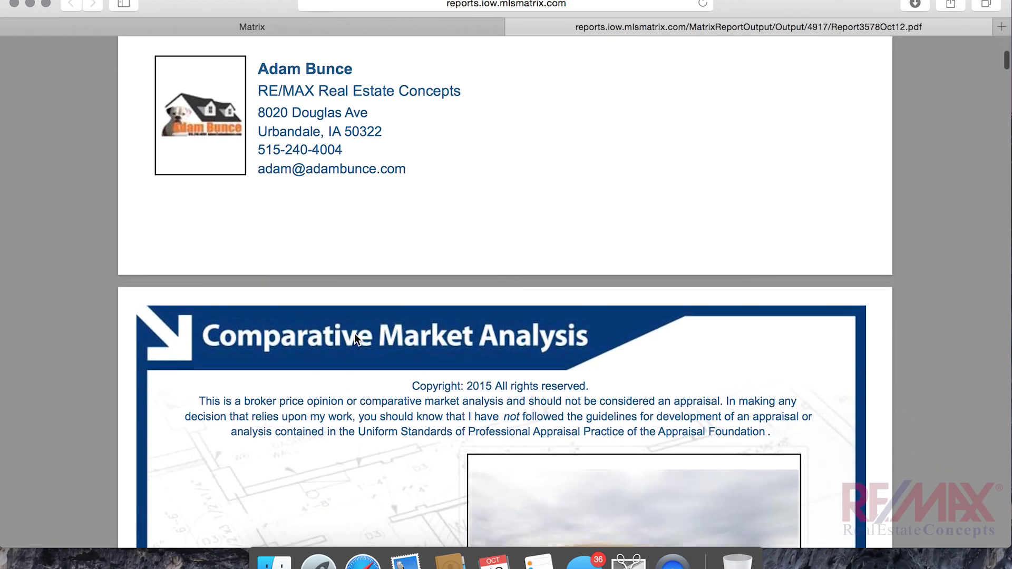
scroll(354, 334, down, 10)
scroll(355, 339, down, 10)
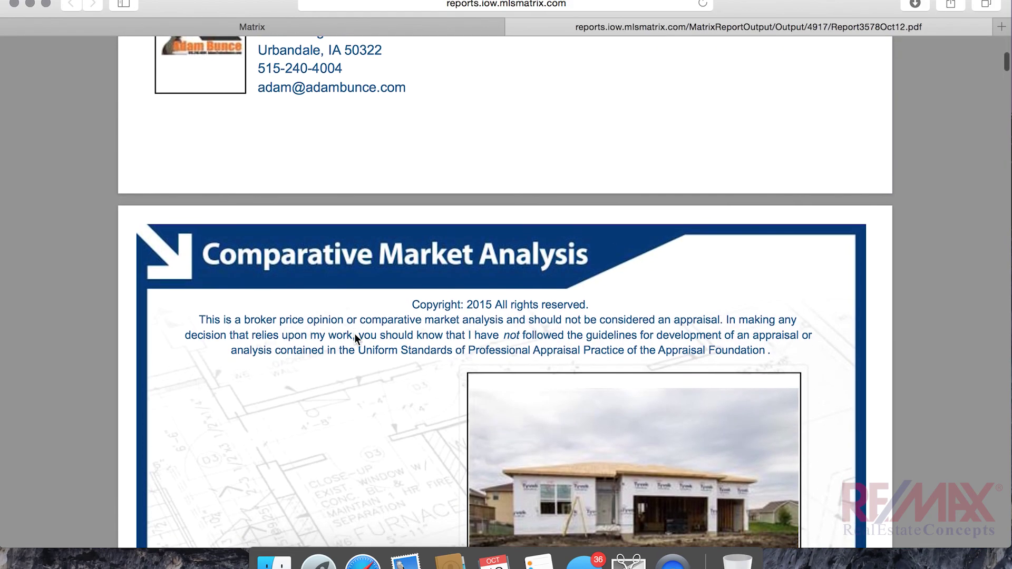
scroll(354, 333, down, 10)
Scroll through the Summary of Comparable Listings averages and price table to the Price Adjustments page
scroll(355, 334, down, 10)
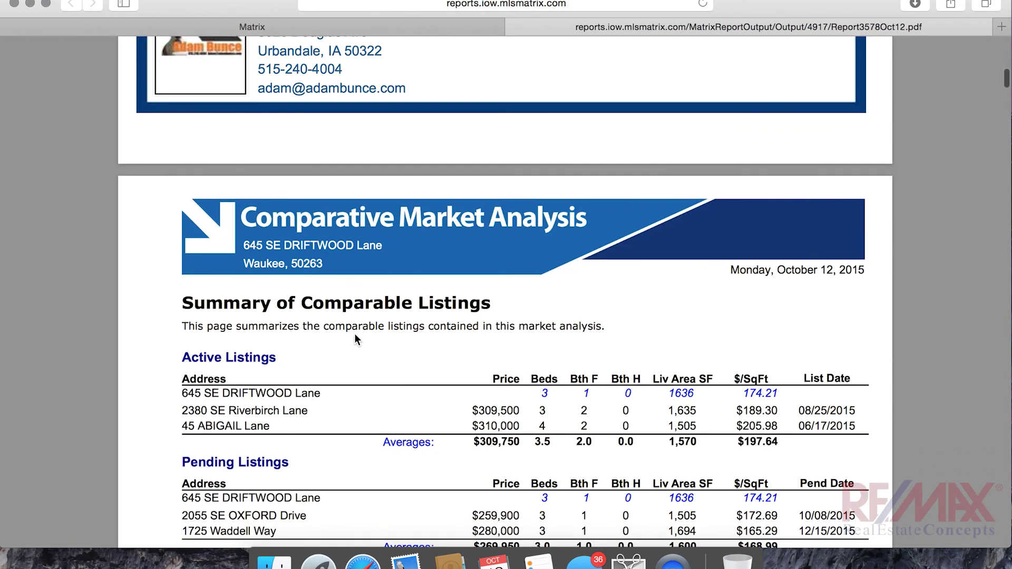
scroll(354, 334, down, 2)
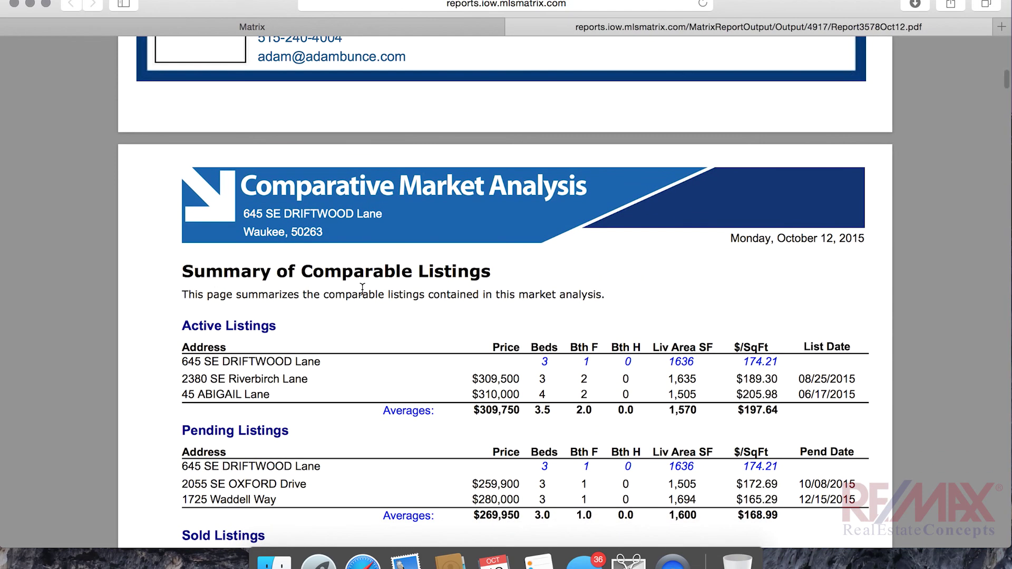
scroll(362, 288, down, 3)
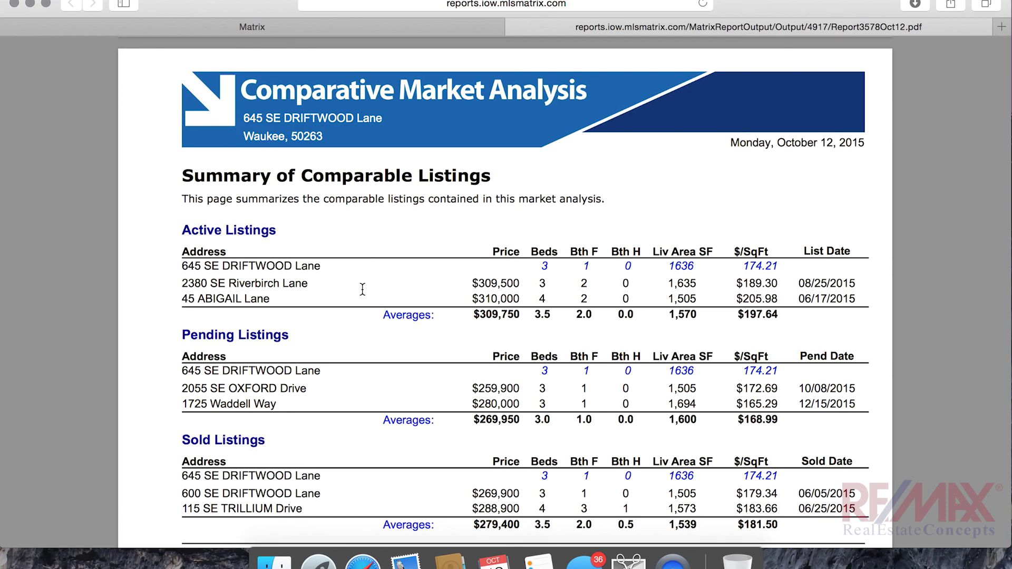
scroll(362, 289, down, 1)
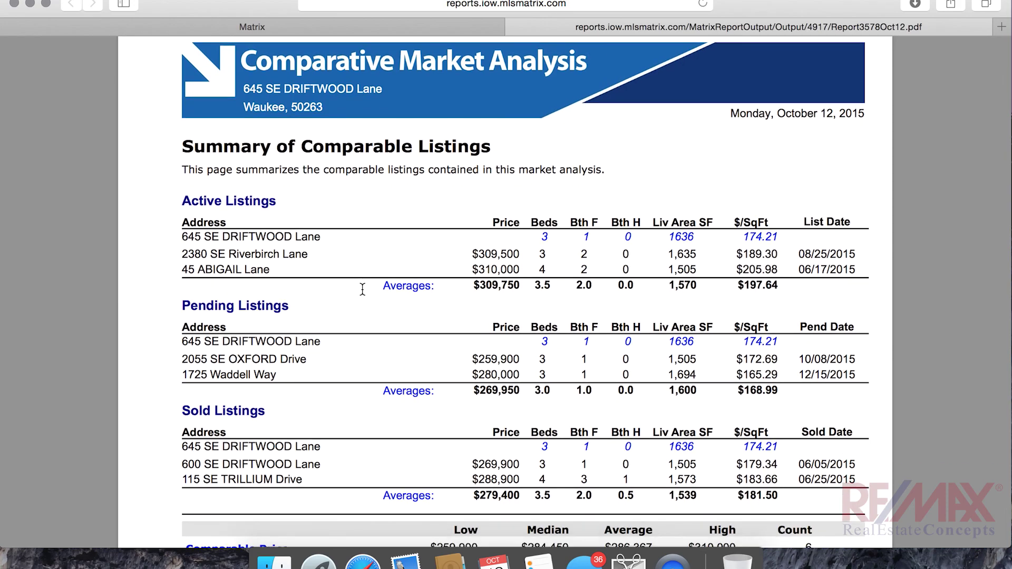
scroll(362, 289, down, 1)
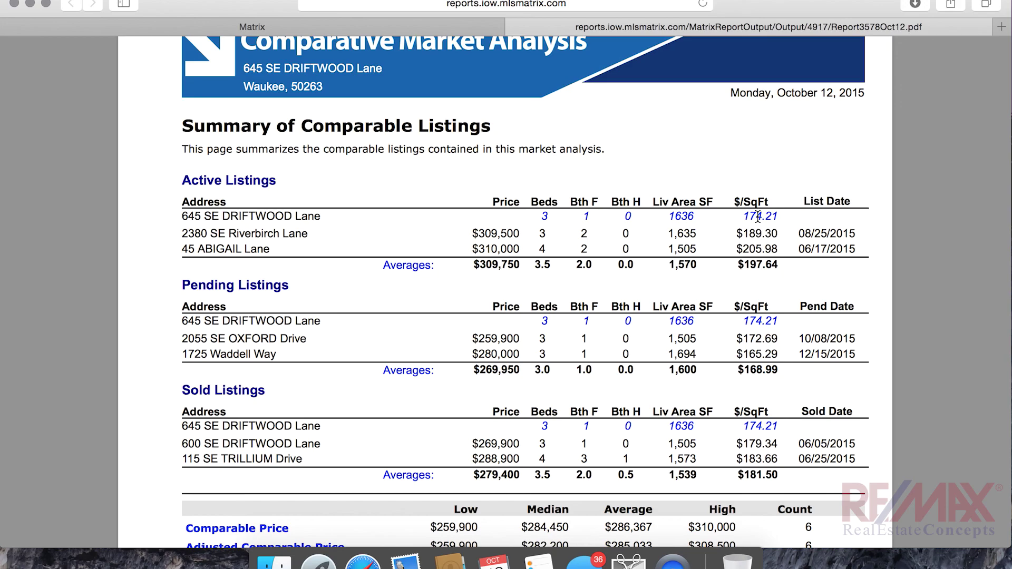
scroll(758, 217, down, 5)
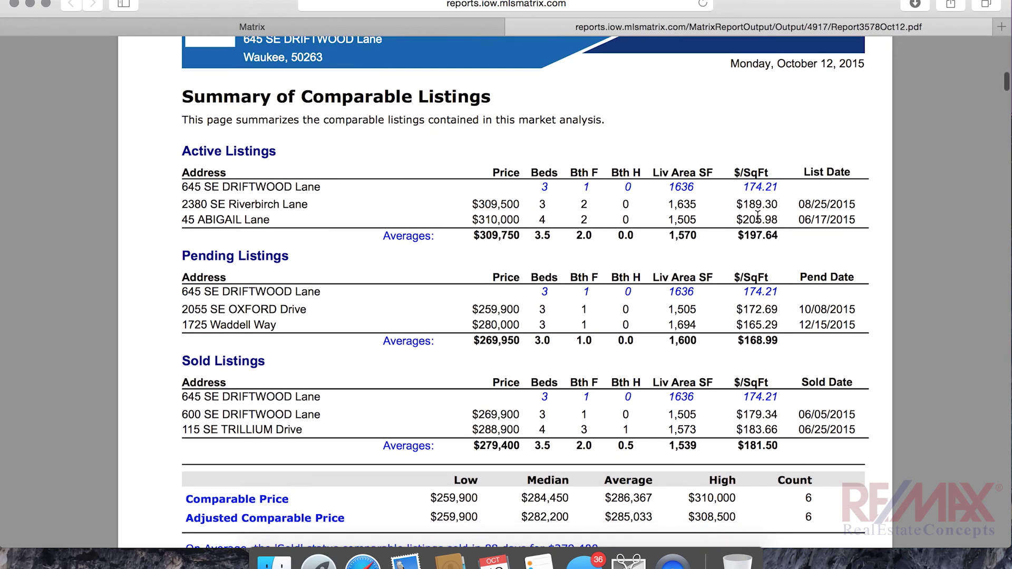
scroll(758, 217, down, 15)
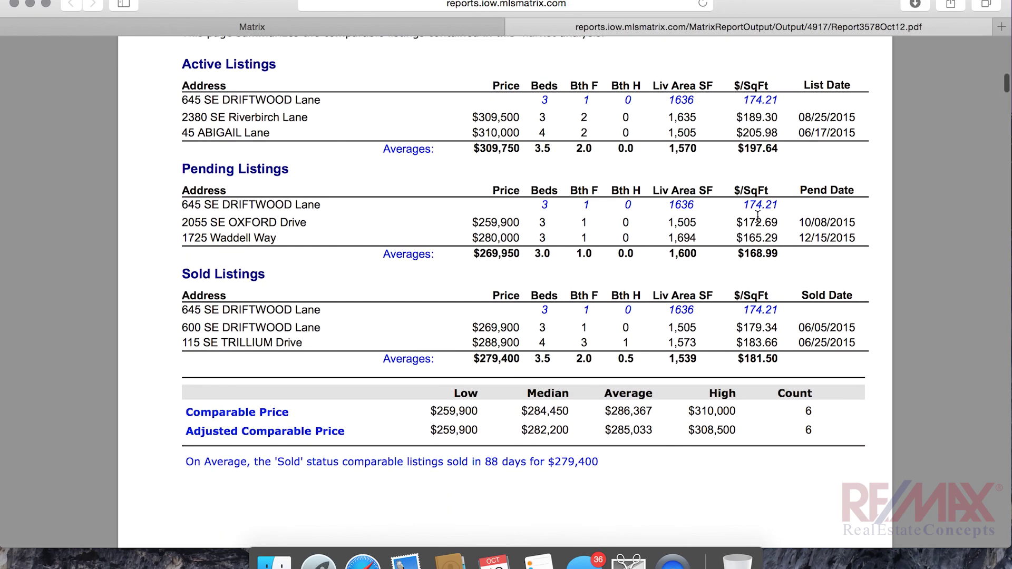
scroll(757, 217, down, 13)
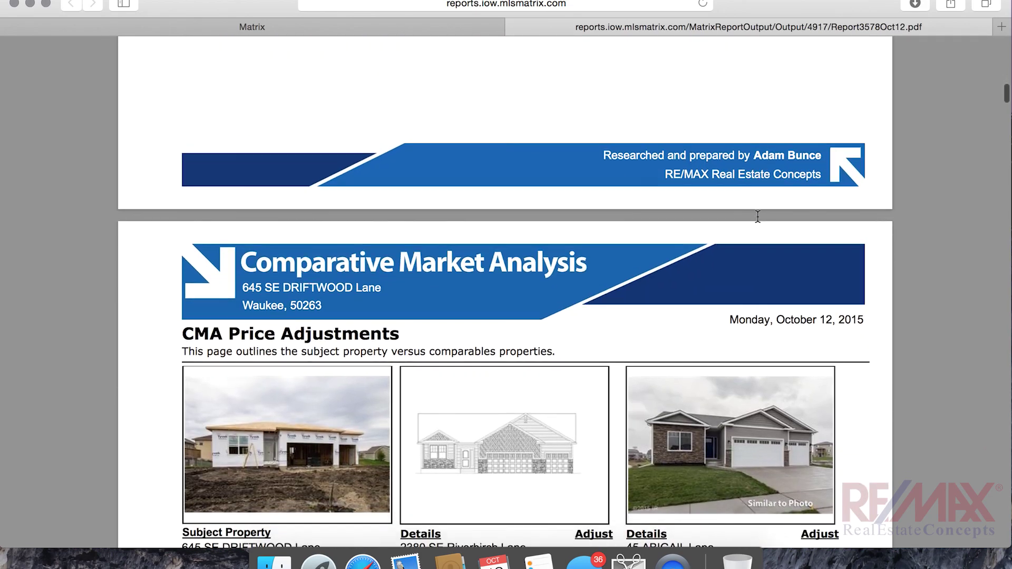
Scroll through the CMA Price Adjustments pages down to the Minimums and Maximums summary
scroll(757, 217, down, 8)
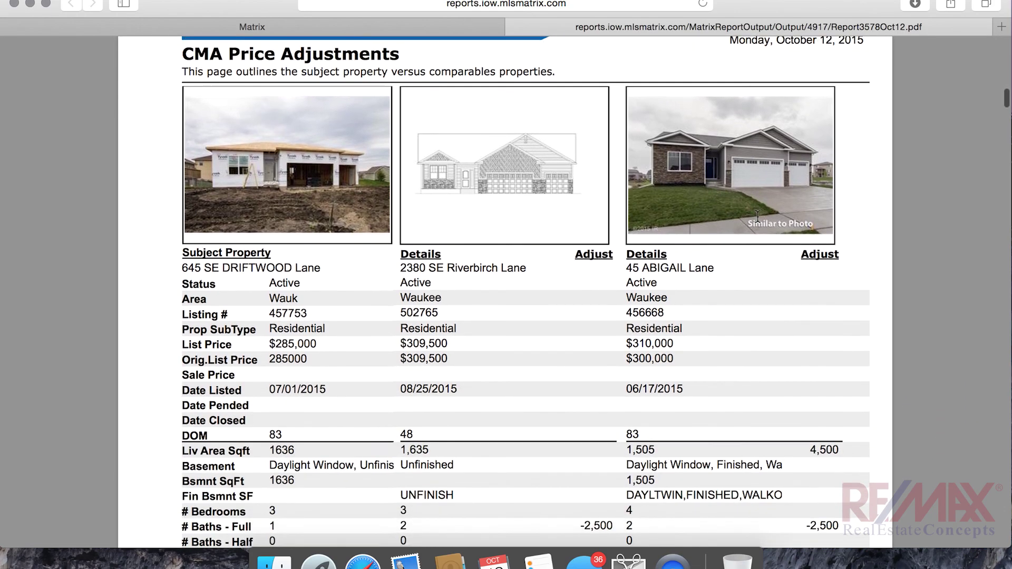
scroll(758, 217, down, 20)
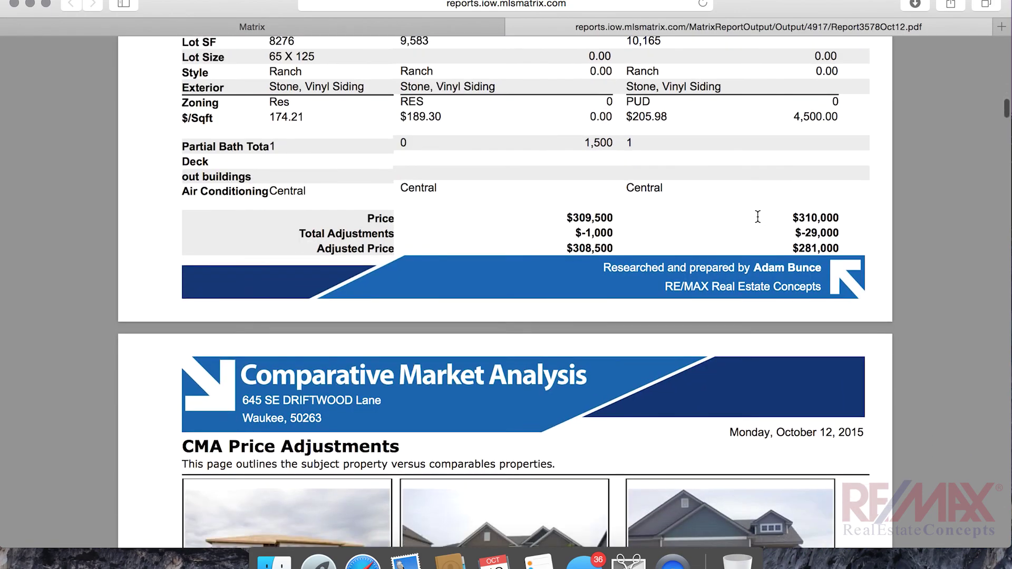
scroll(757, 216, down, 20)
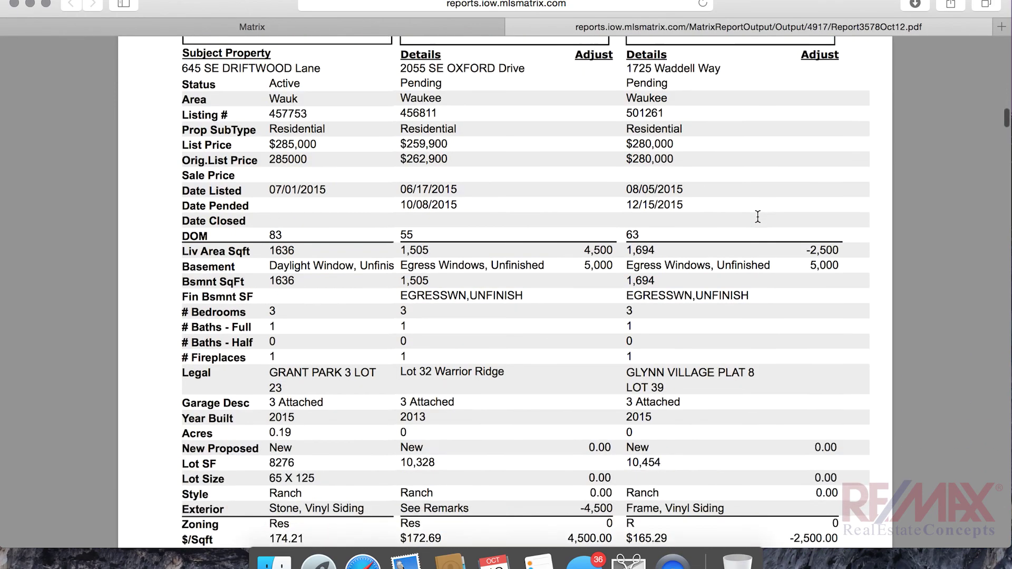
scroll(758, 217, down, 20)
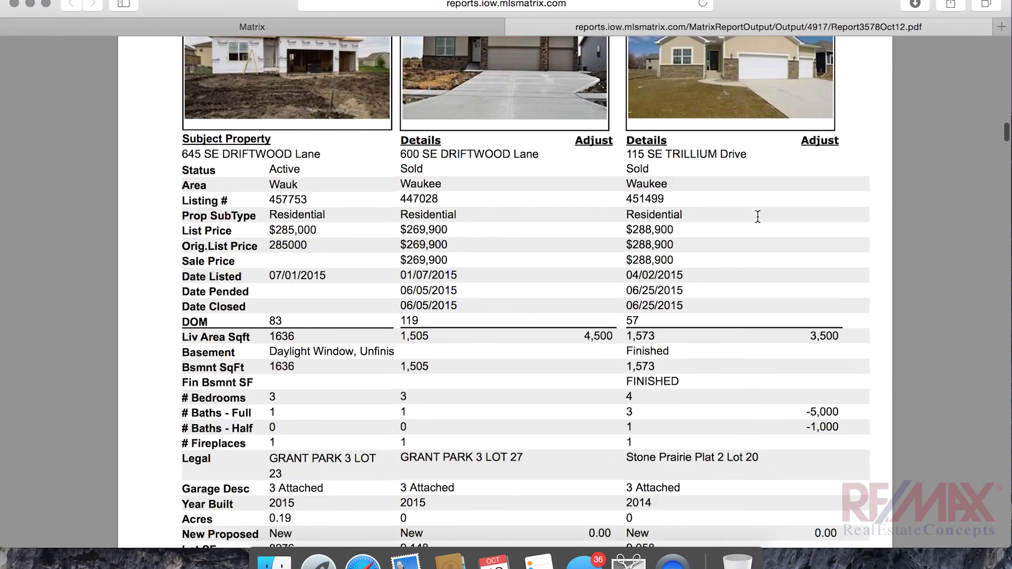
scroll(757, 216, down, 10)
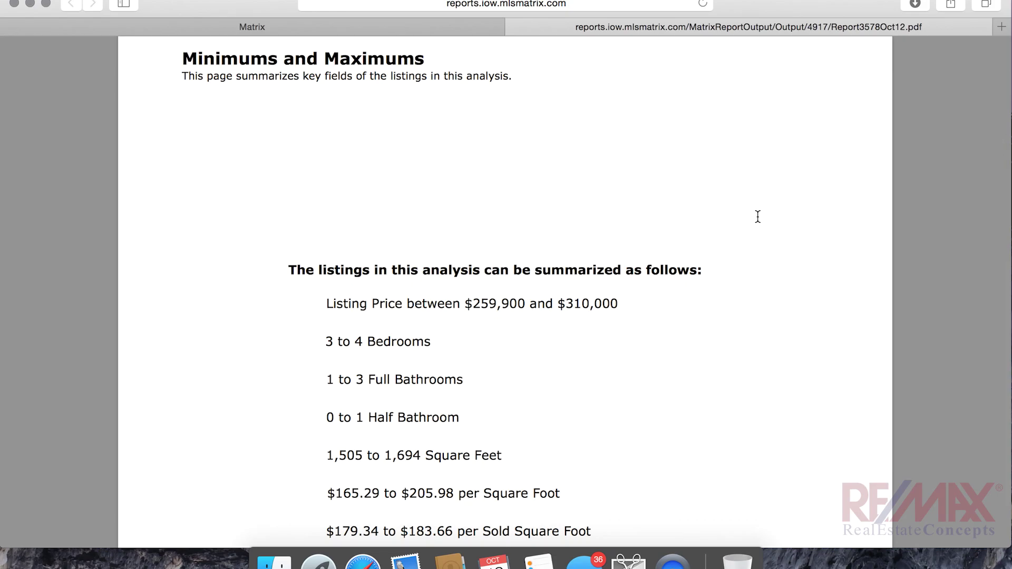
scroll(758, 216, down, 3)
scroll(758, 217, down, 4)
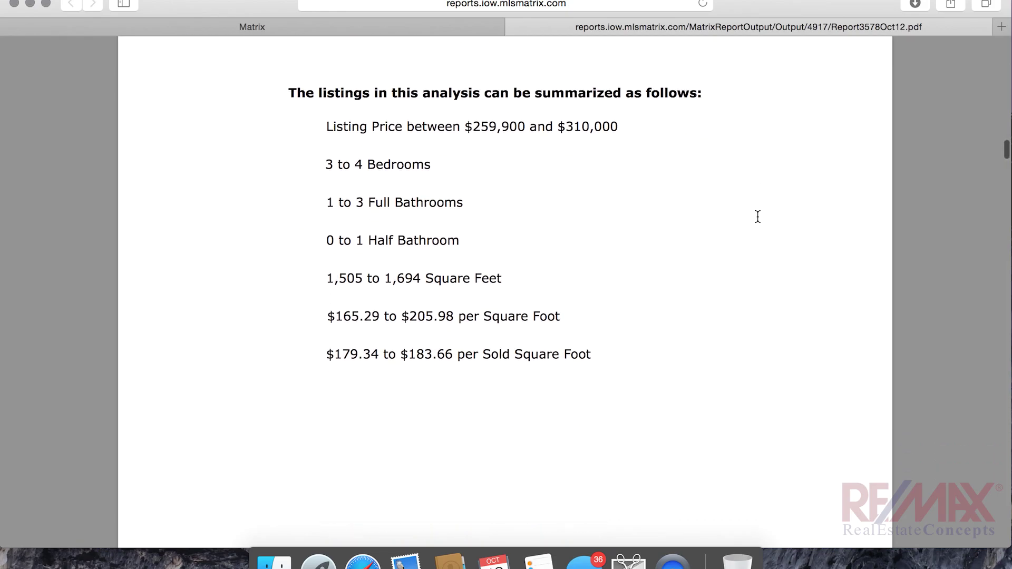
scroll(758, 216, up, 8)
scroll(758, 217, down, 3)
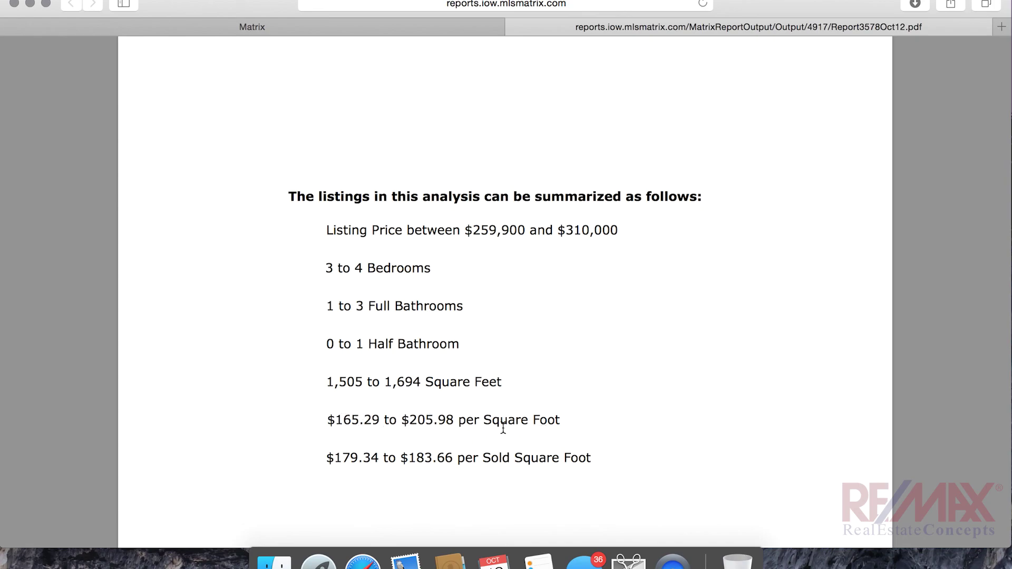
Scroll past the status Summary table to the CMA Pro Report page listing Active Properties
scroll(556, 424, down, 15)
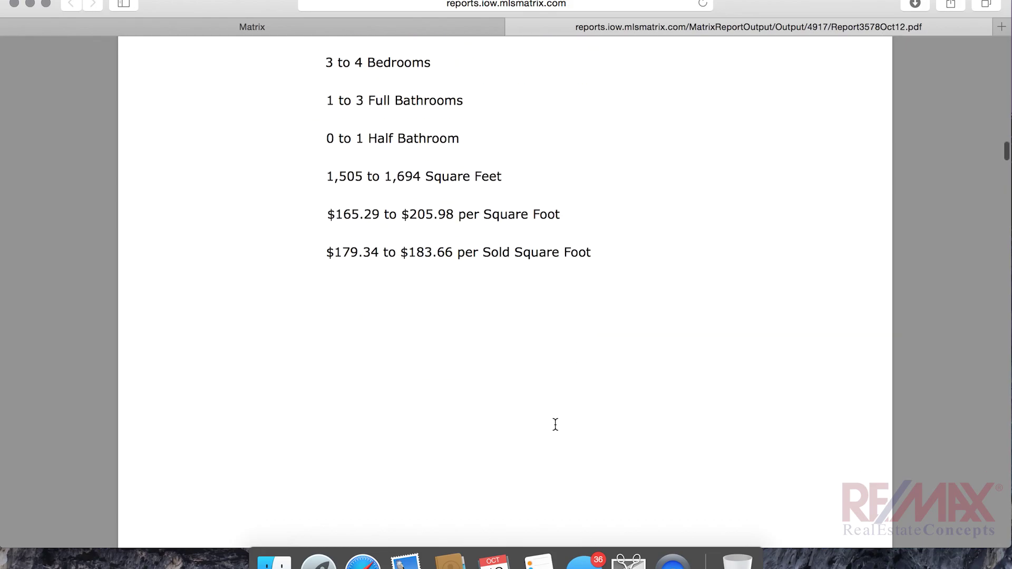
scroll(555, 424, down, 5)
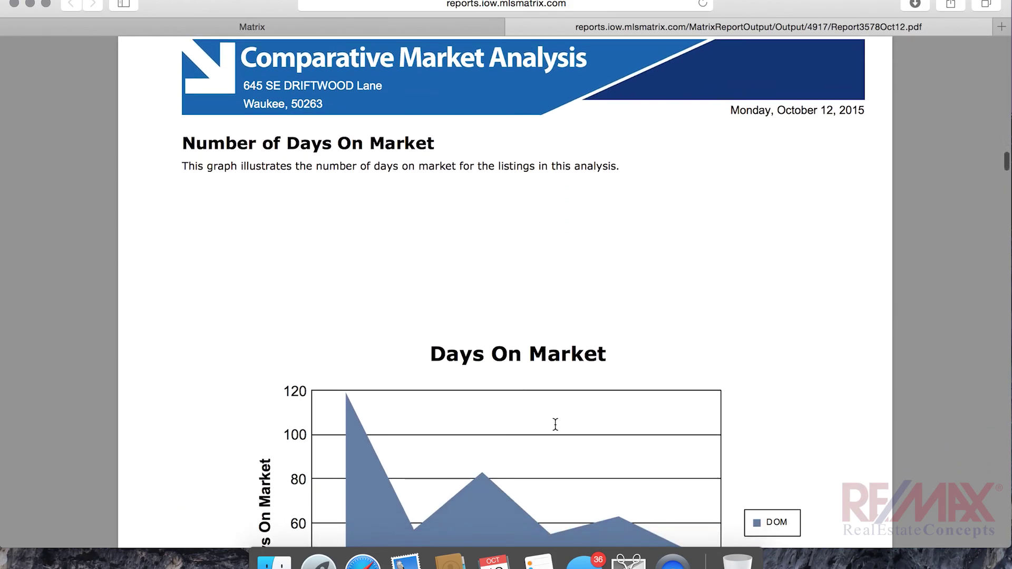
scroll(555, 424, down, 10)
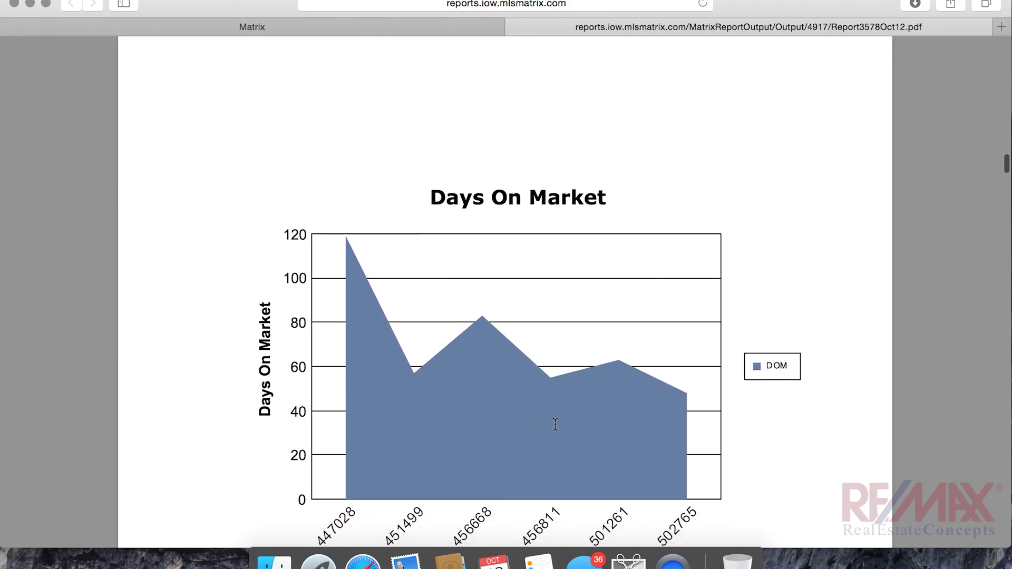
scroll(556, 423, down, 8)
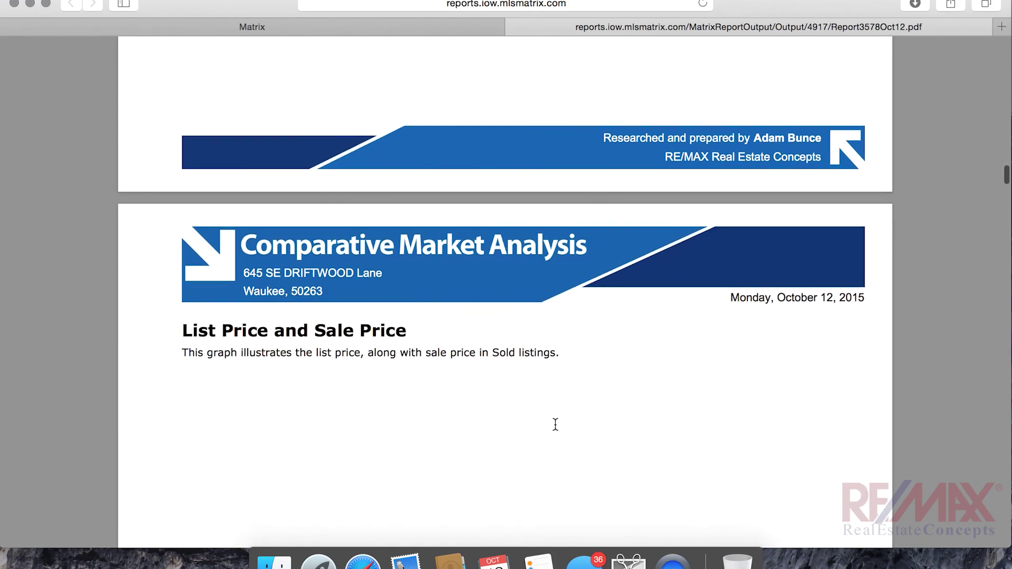
scroll(555, 423, down, 8)
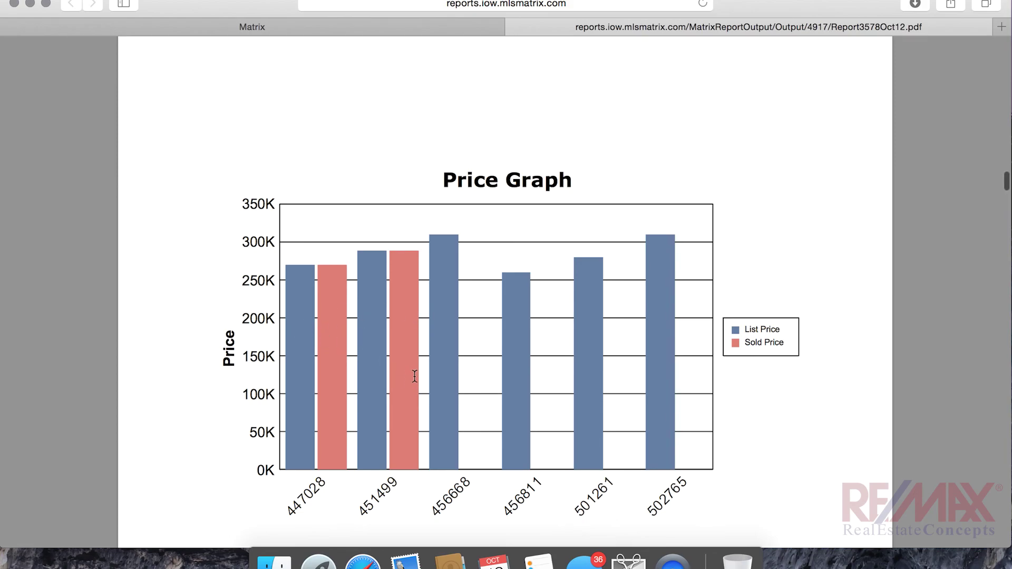
scroll(415, 376, down, 7)
scroll(415, 375, down, 9)
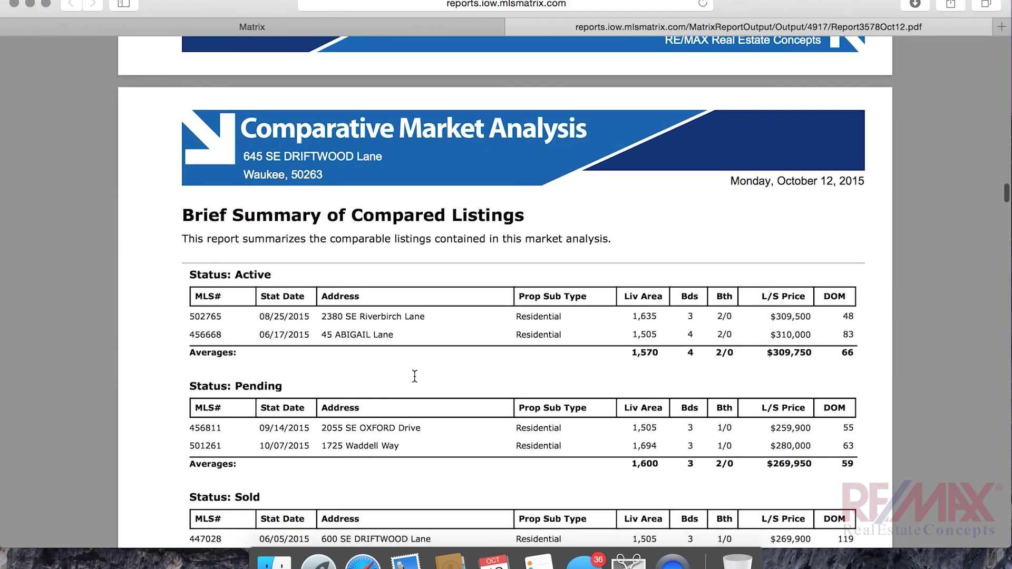
scroll(415, 375, down, 2)
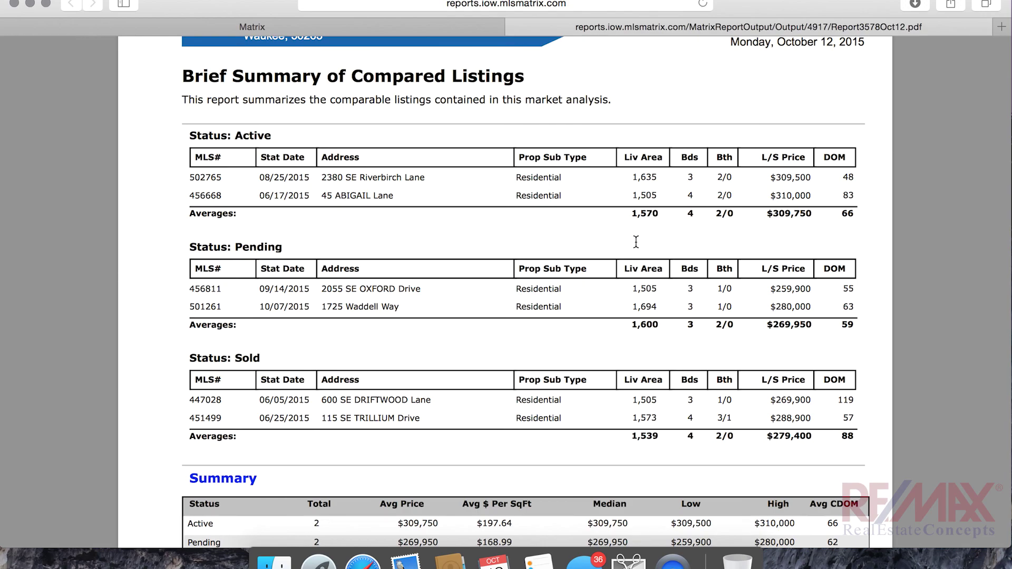
scroll(636, 242, down, 2)
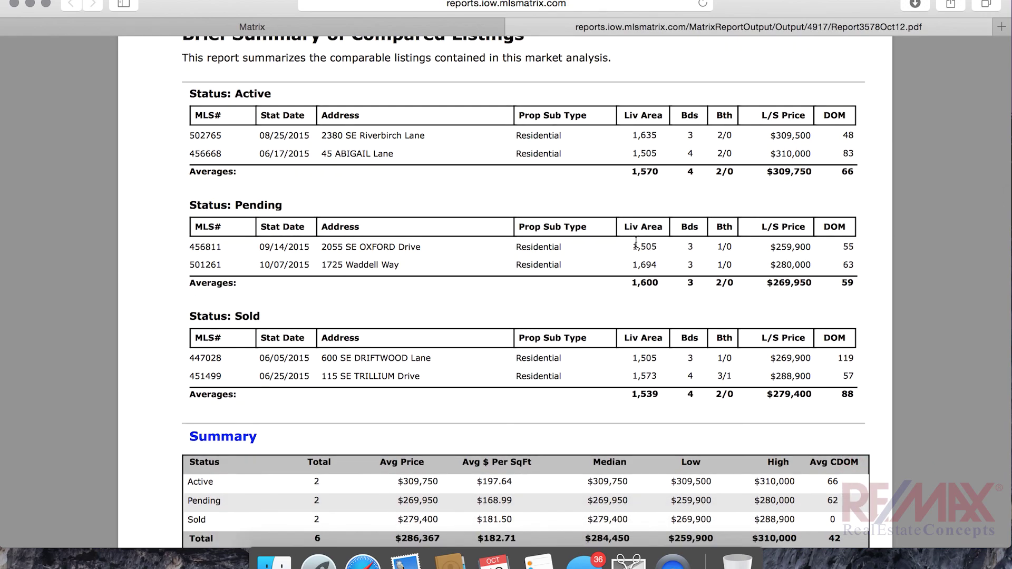
scroll(636, 242, up, 2)
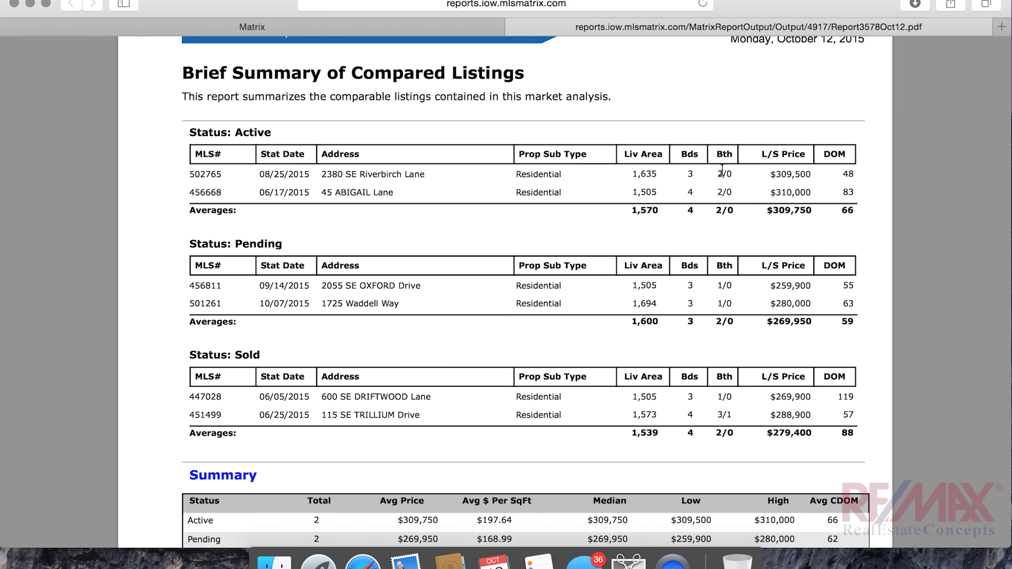
scroll(722, 169, down, 10)
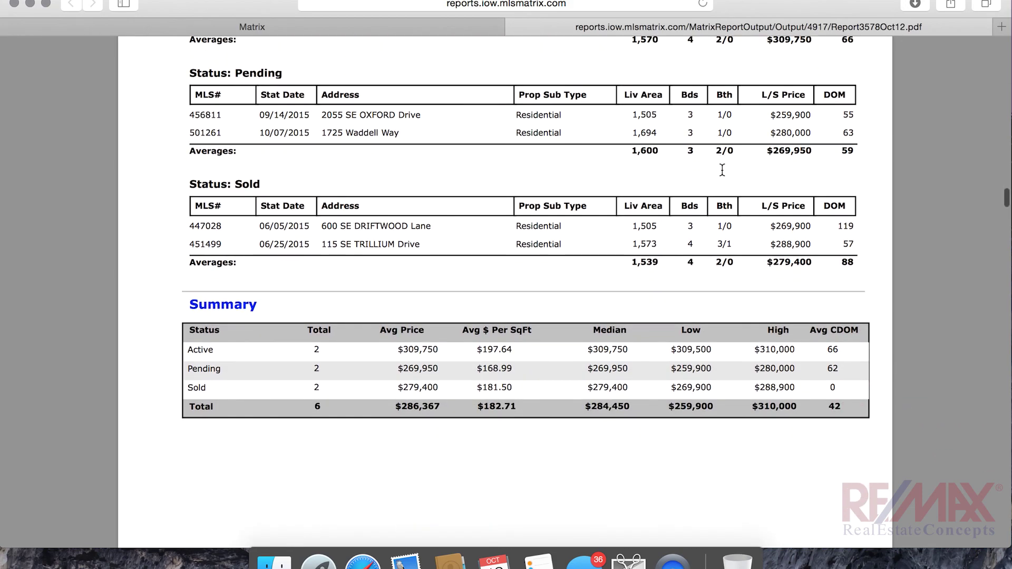
scroll(304, 229, down, 15)
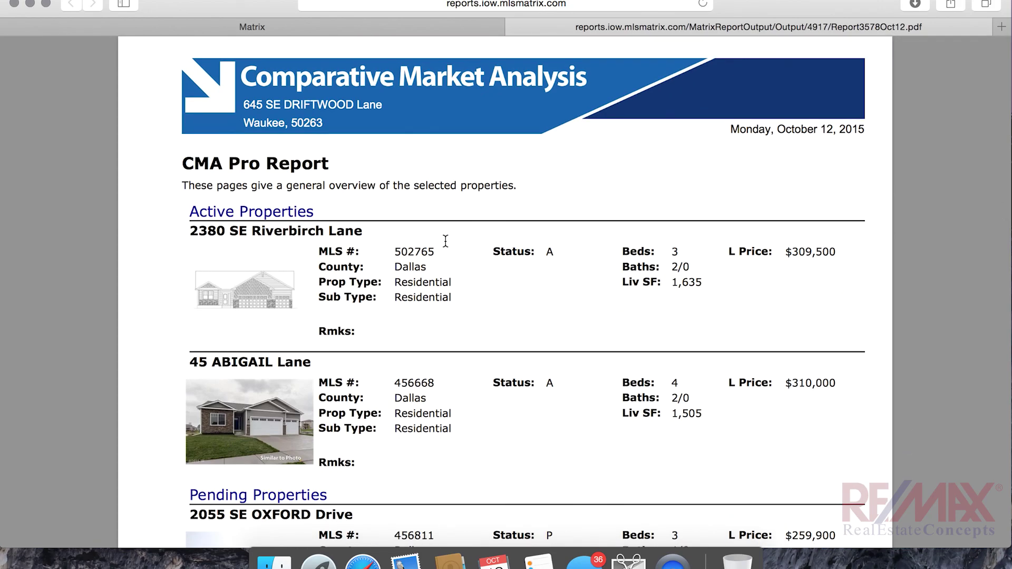
Scroll through the property price charts, Summary Graph/Analysis and Cumulative Analysis pages
scroll(446, 241, down, 8)
scroll(446, 241, down, 12)
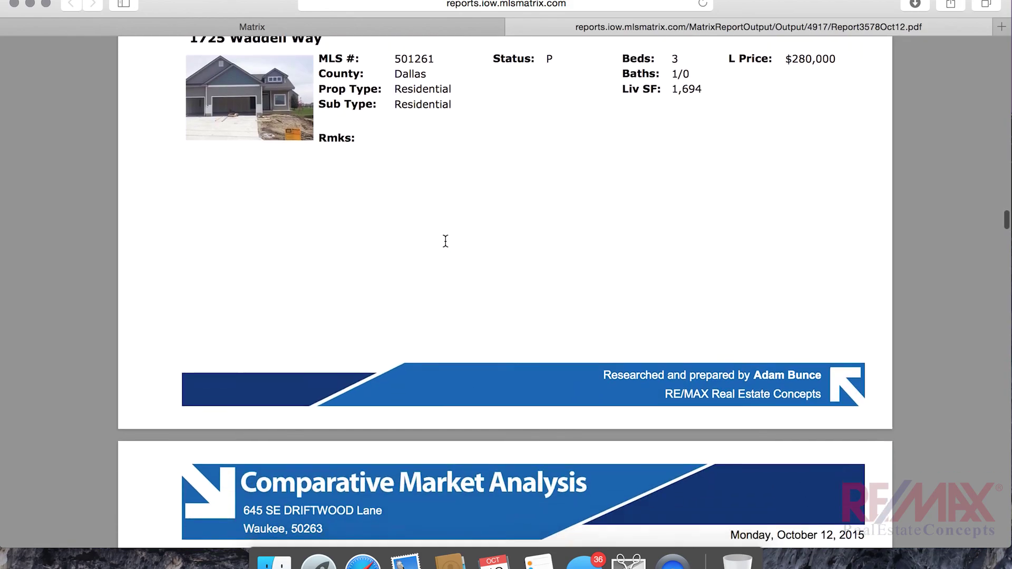
scroll(445, 240, down, 20)
scroll(445, 241, down, 19)
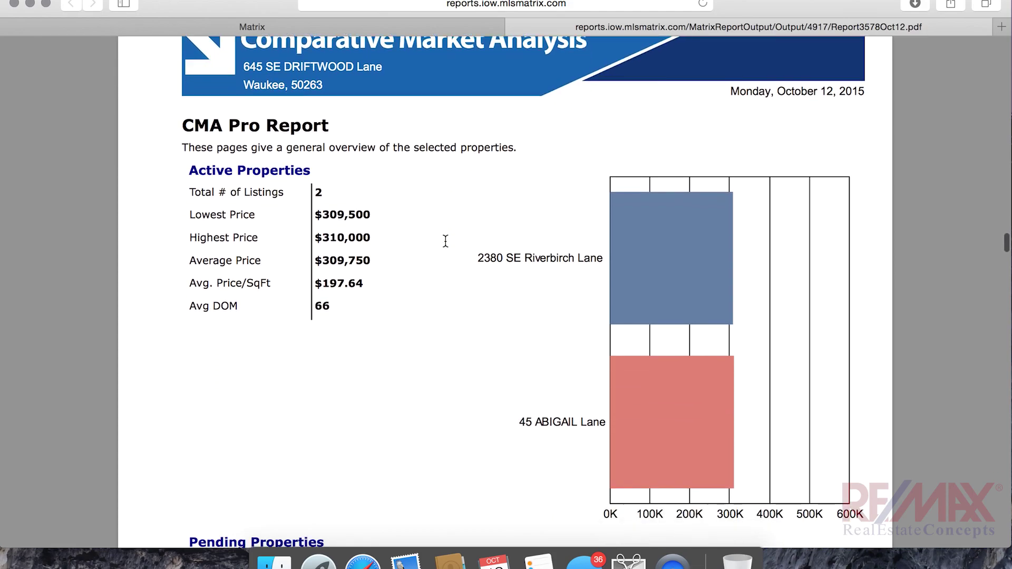
scroll(446, 241, down, 2)
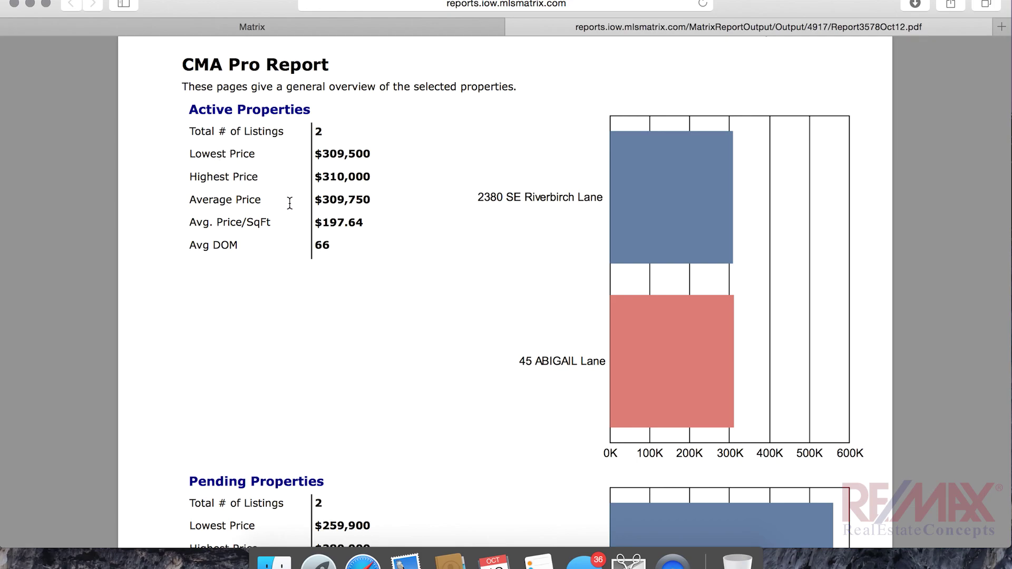
scroll(381, 242, down, 15)
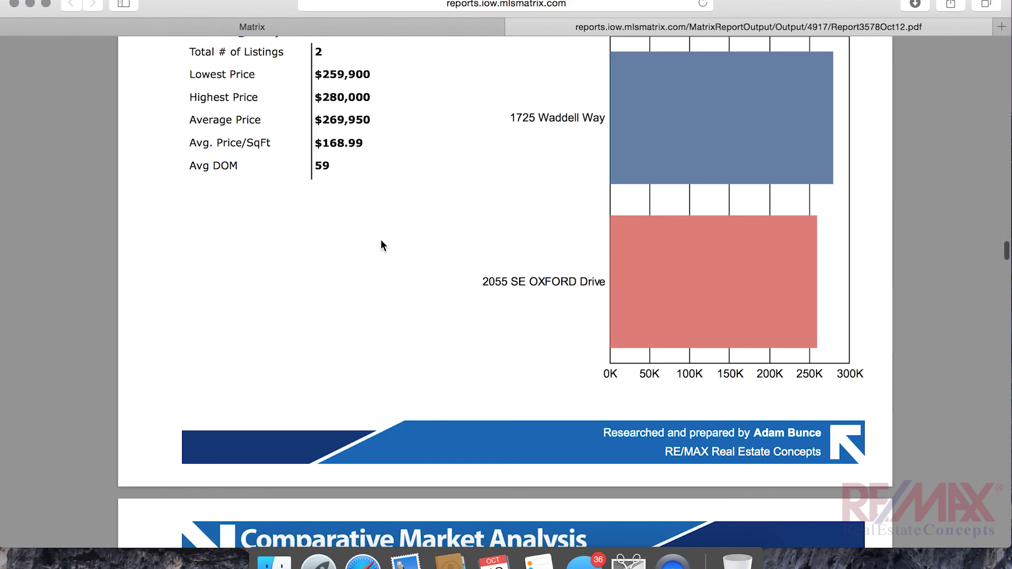
scroll(382, 243, down, 10)
scroll(381, 244, down, 10)
scroll(381, 240, down, 4)
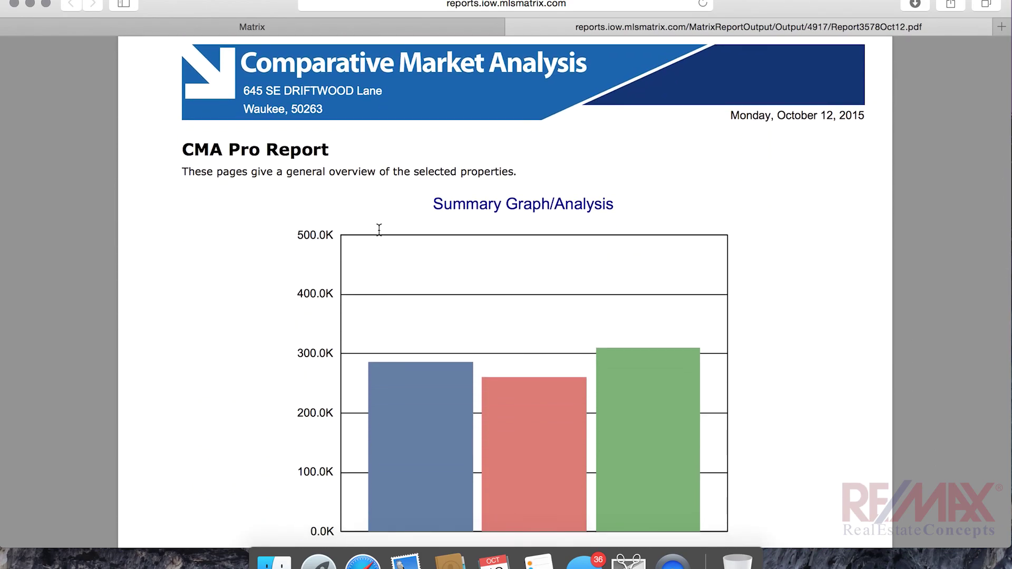
scroll(469, 161, down, 7)
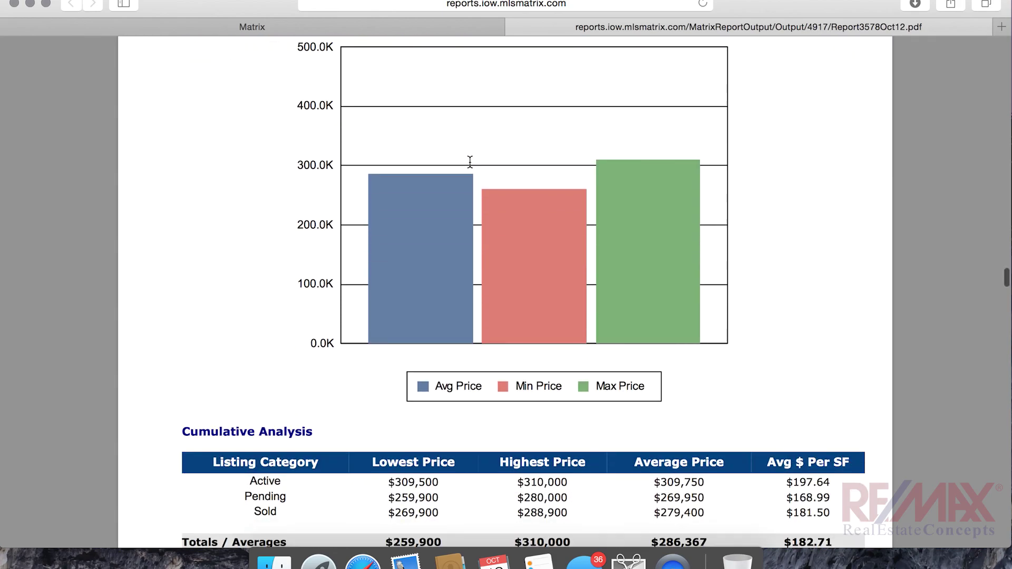
Continue to the Property Summary page listing active, pending and sold comparables with prices and DOM
scroll(470, 161, up, 5)
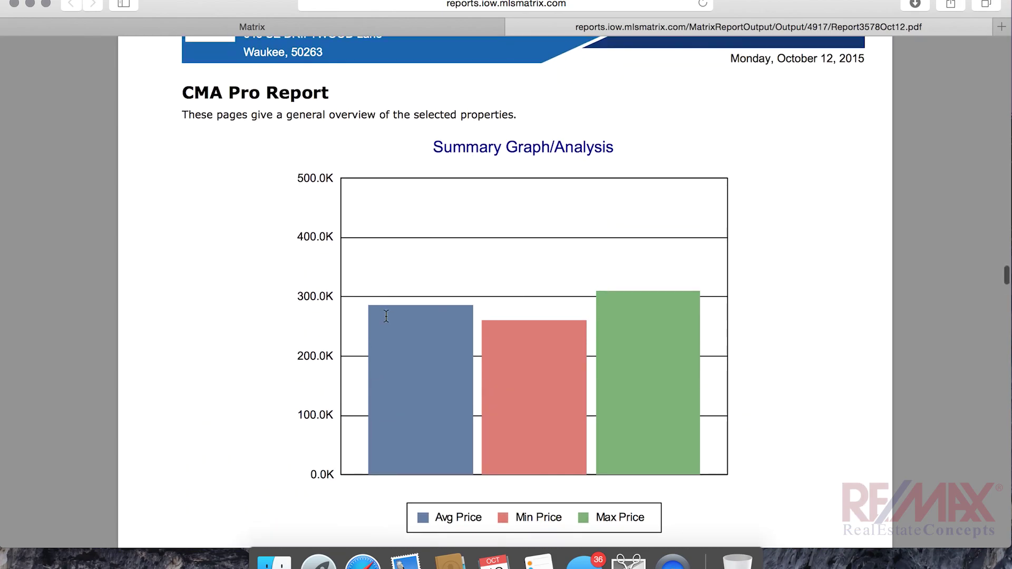
mouse_move(591, 505)
scroll(527, 220, down, 20)
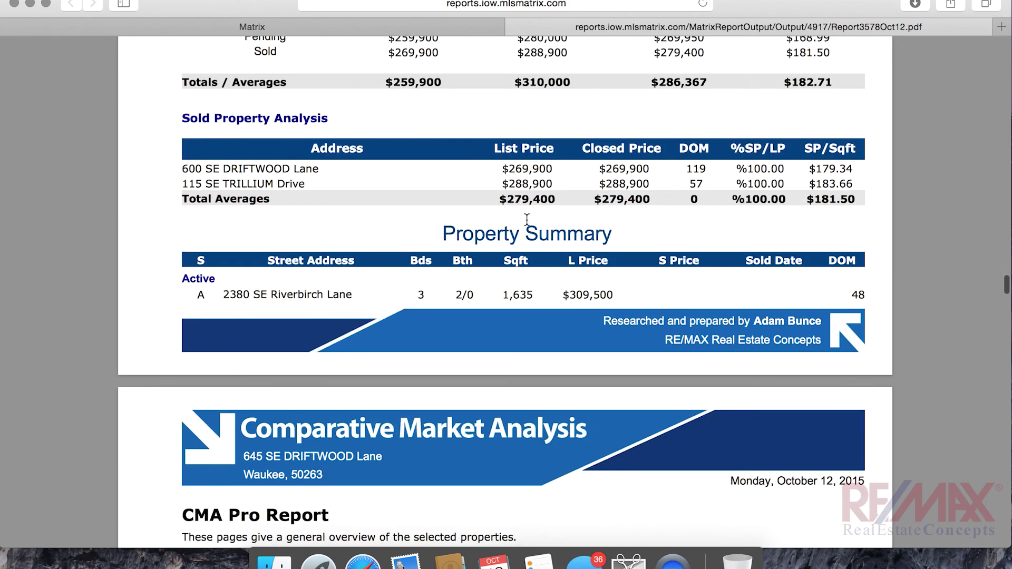
scroll(527, 218, up, 7)
scroll(527, 218, up, 1)
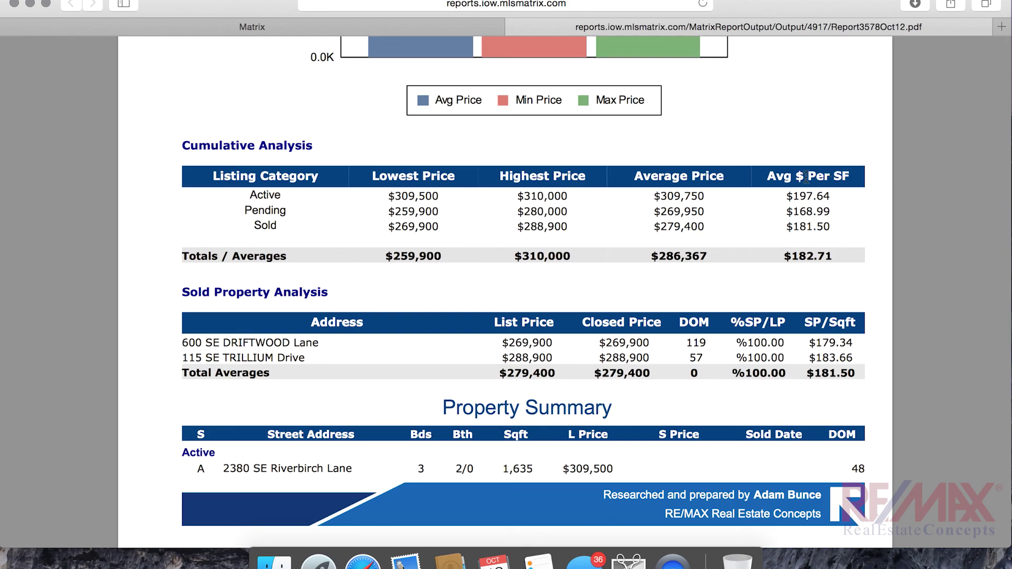
scroll(806, 231, down, 10)
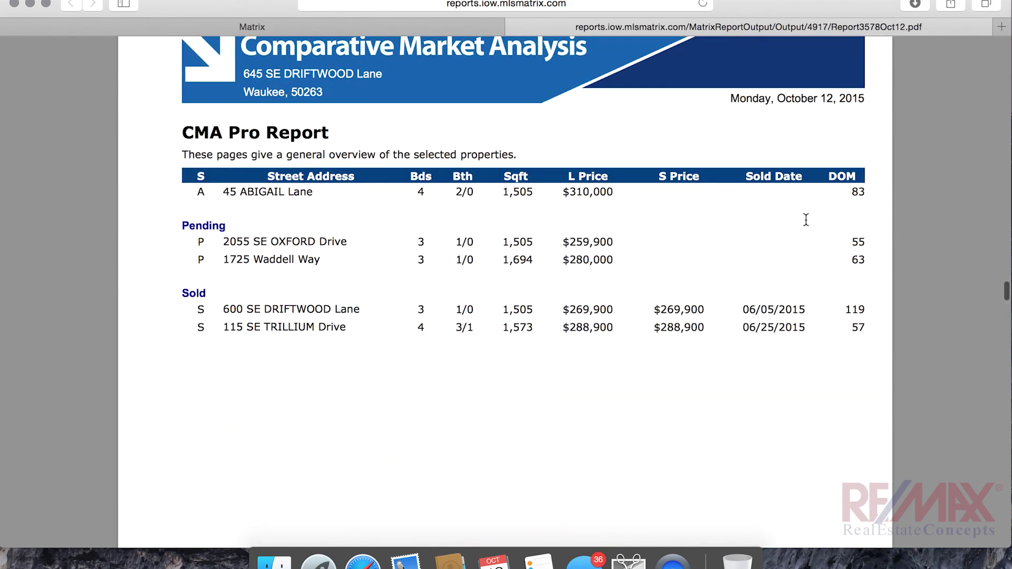
scroll(806, 219, down, 1)
Scroll the PDF report down to the Pricing Recommendation page showing $280,000.00 - $290,000.00
scroll(806, 219, down, 15)
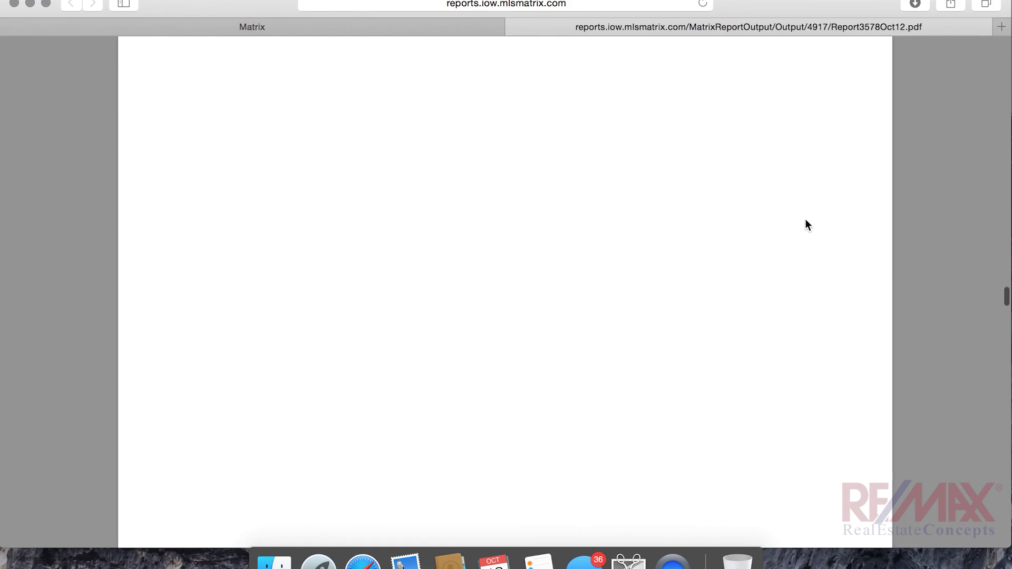
scroll(806, 220, down, 5)
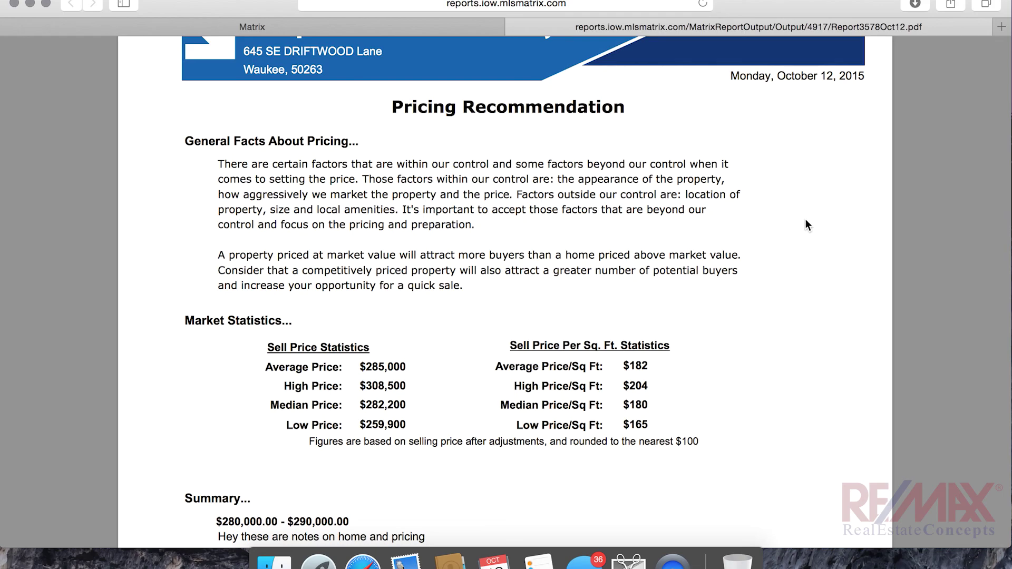
scroll(806, 221, down, 2)
scroll(805, 219, down, 1)
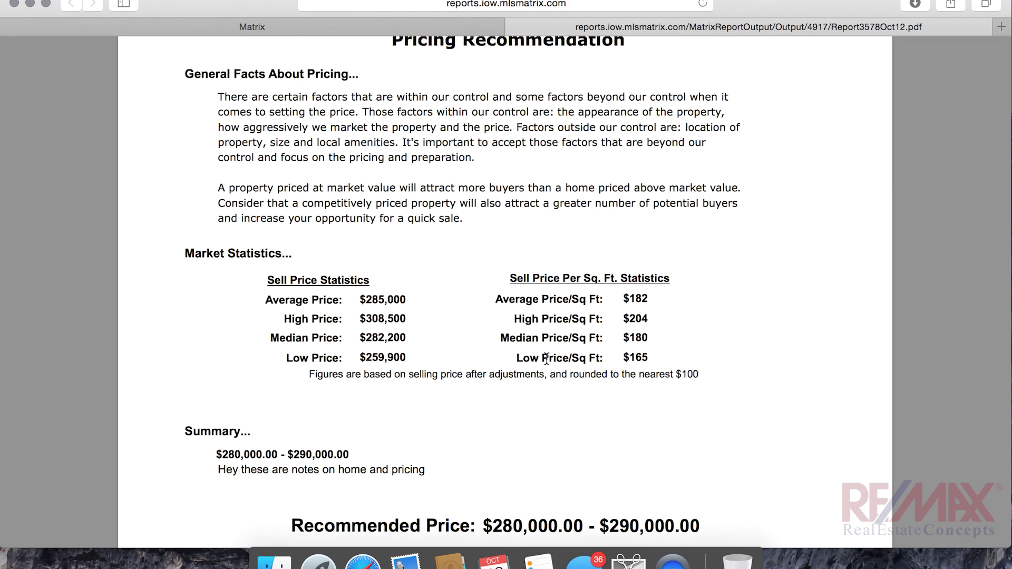
scroll(547, 358, down, 5)
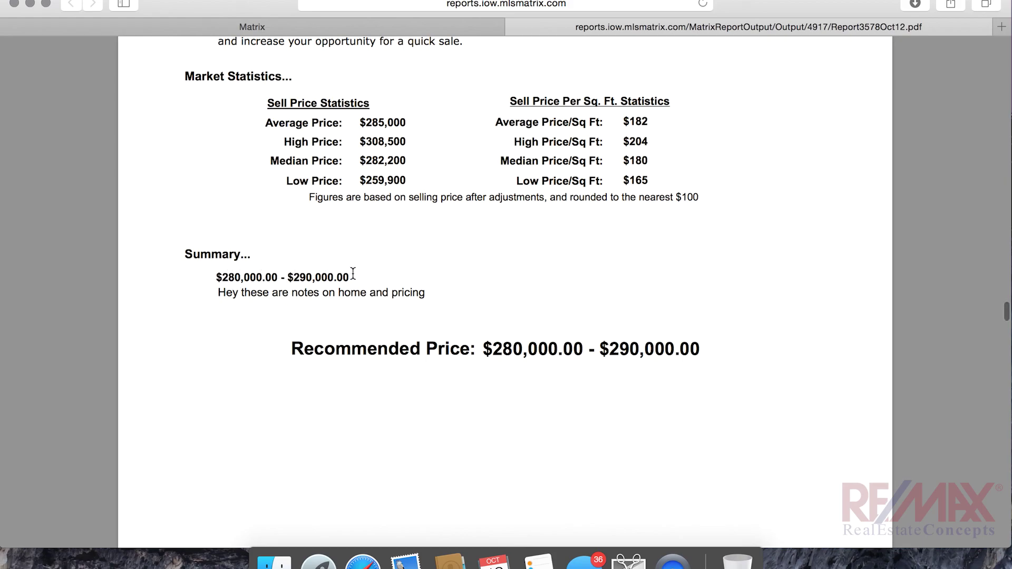
scroll(433, 296, down, 2)
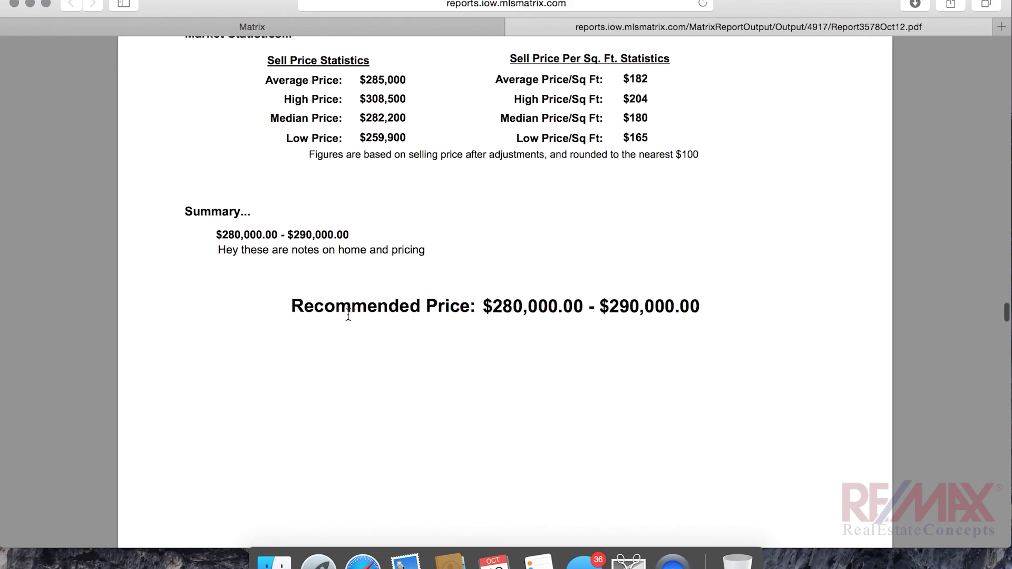
scroll(567, 316, down, 3)
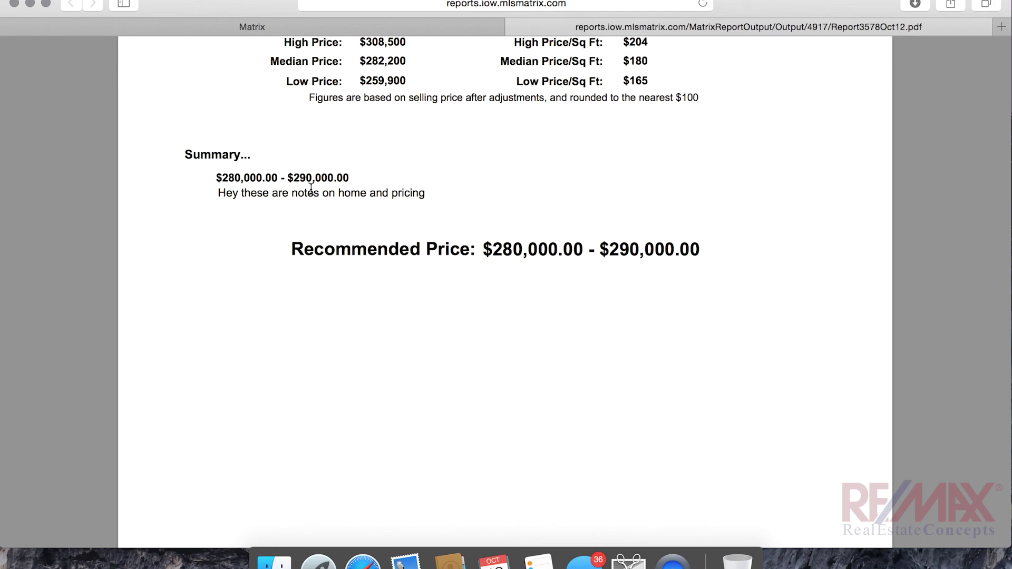
Scroll past the Weeks on Market activity chart and caption to the My Guarantee to You page
scroll(311, 189, down, 10)
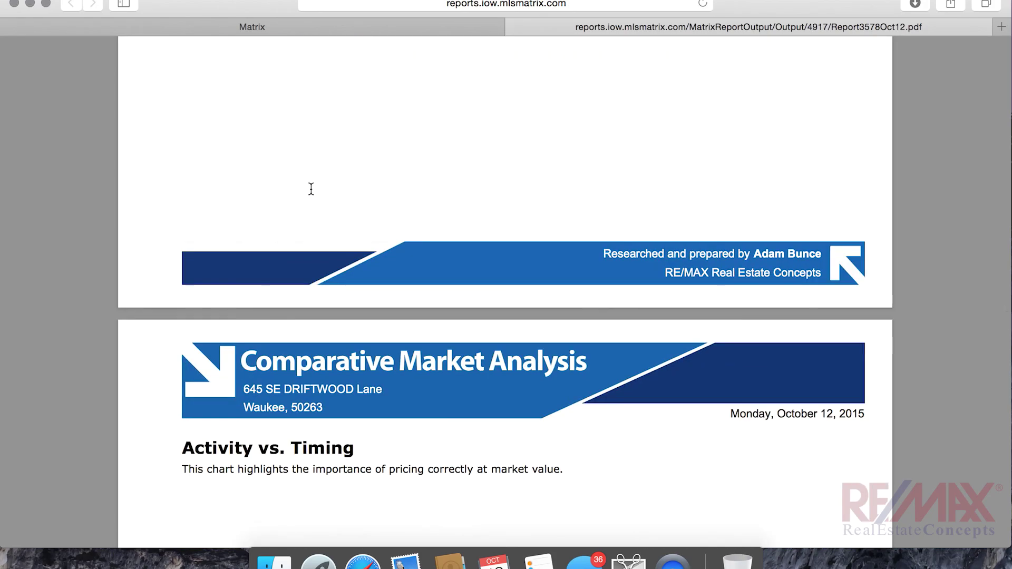
scroll(311, 188, down, 5)
scroll(311, 189, down, 5)
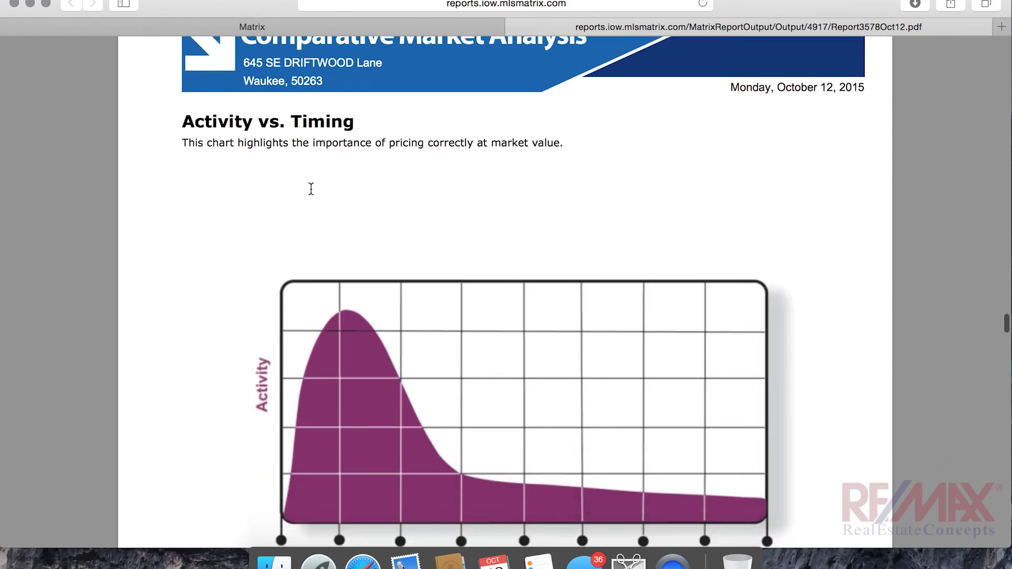
scroll(311, 189, down, 2)
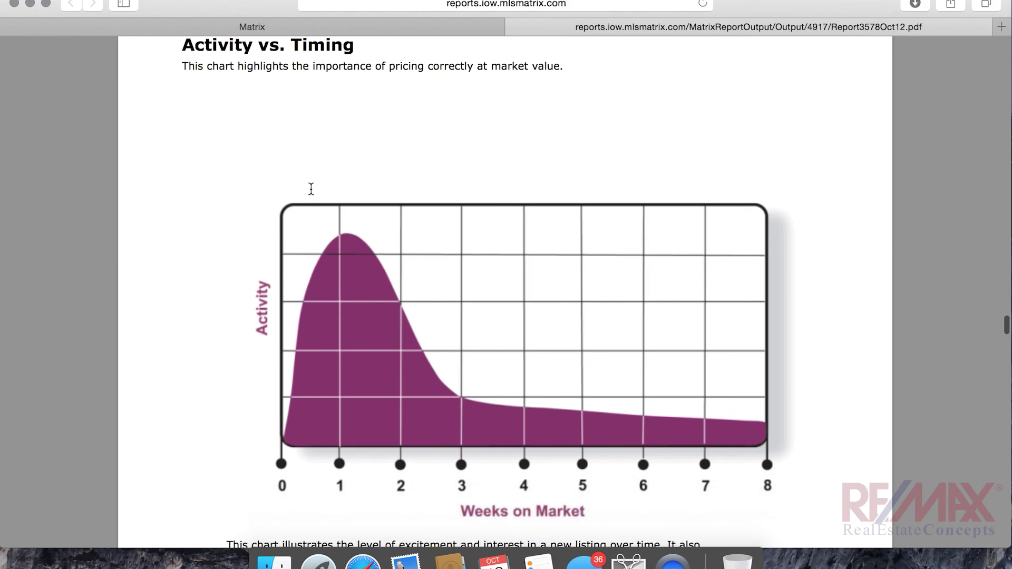
scroll(311, 188, up, 2)
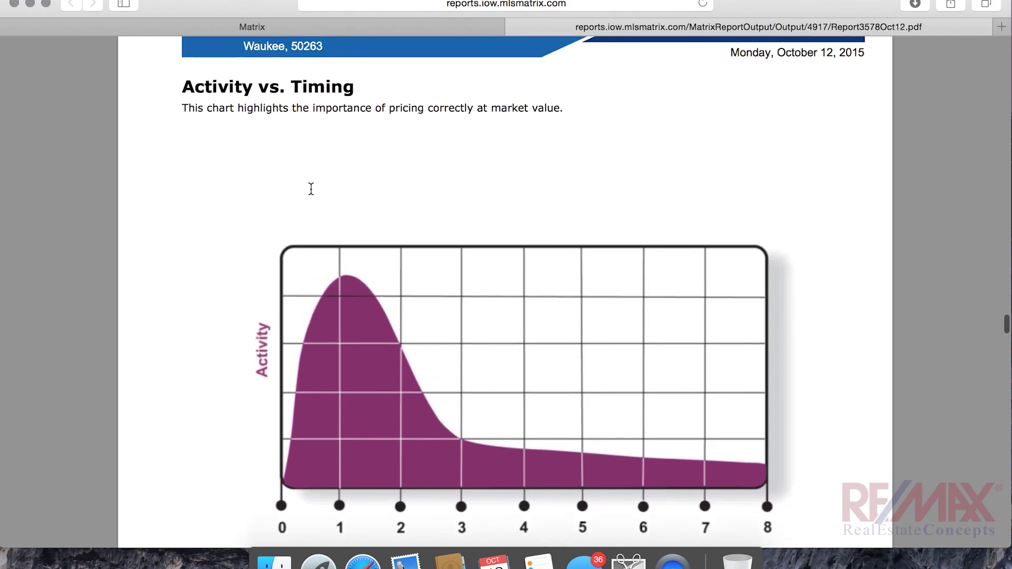
scroll(311, 189, up, 3)
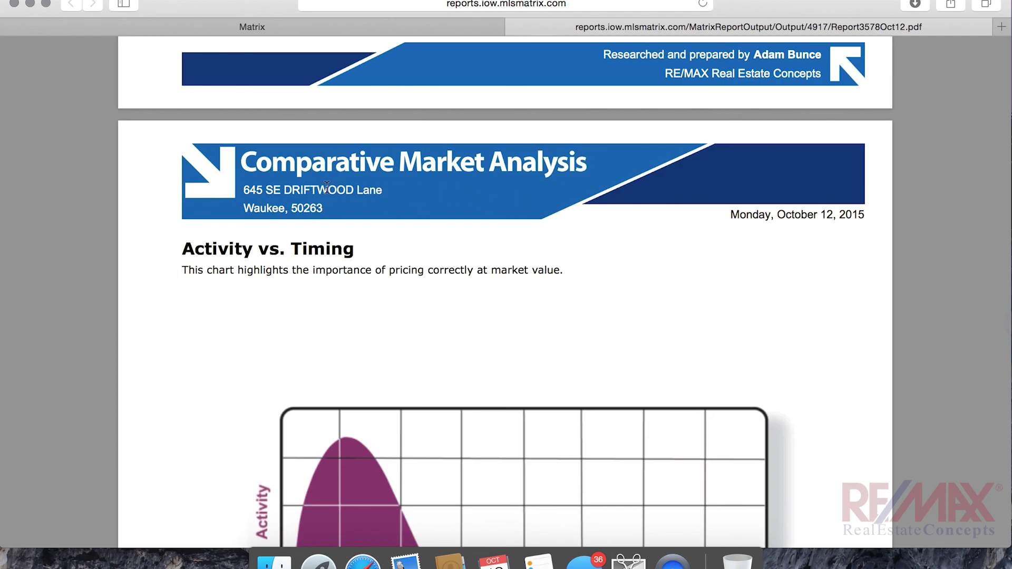
scroll(526, 389, down, 5)
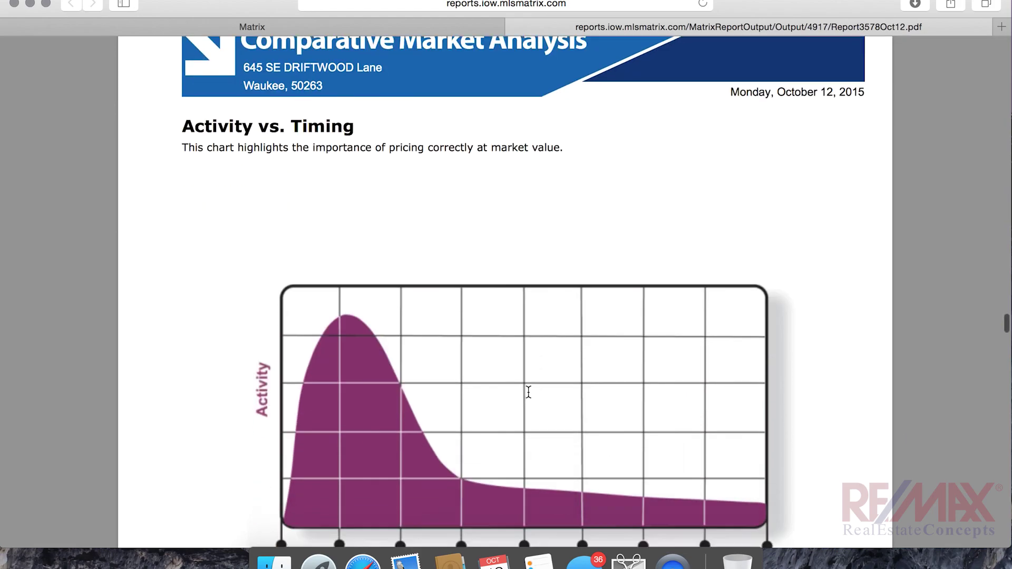
scroll(529, 393, down, 1)
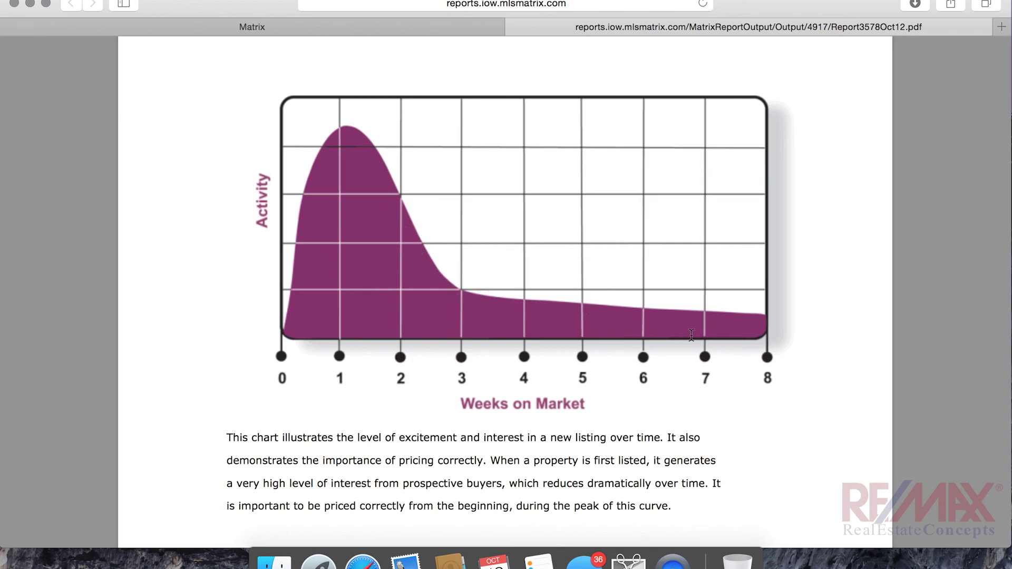
scroll(434, 336, down, 3)
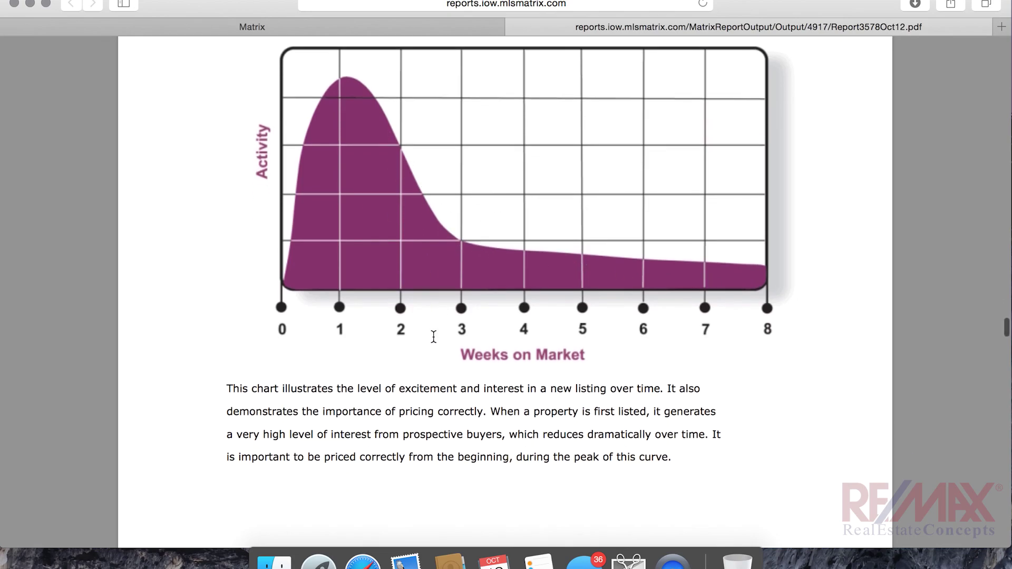
scroll(434, 335, down, 15)
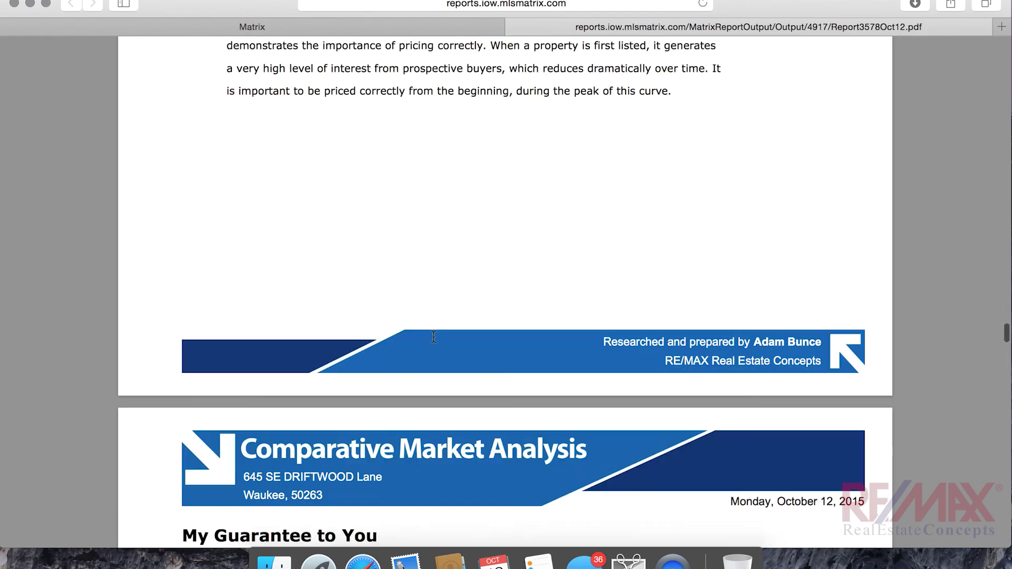
Scroll through the Sources of Buyers, Positive Showing and What it Takes to Show pages to the CMA Map Layout page
scroll(433, 336, down, 10)
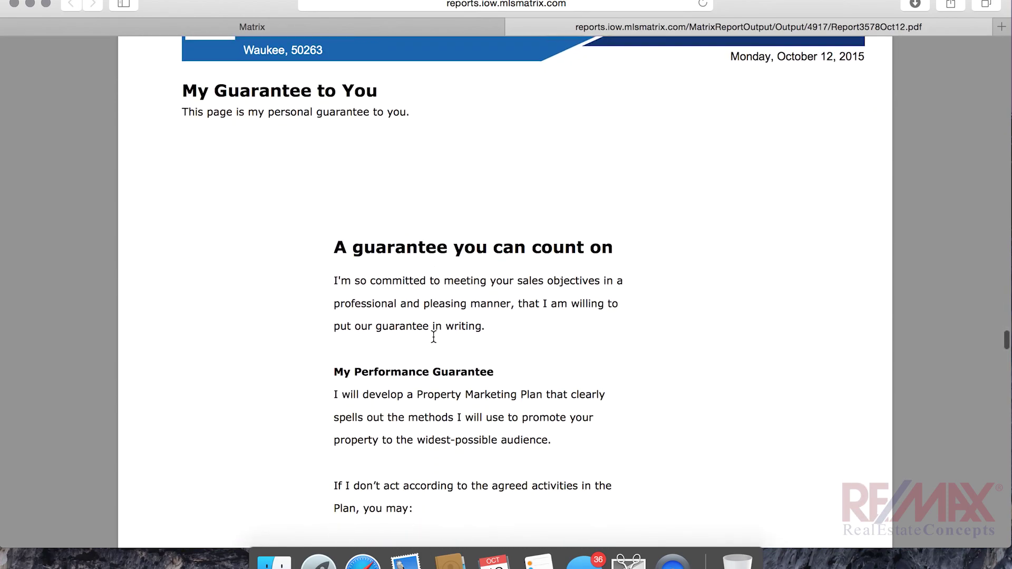
scroll(433, 336, down, 12)
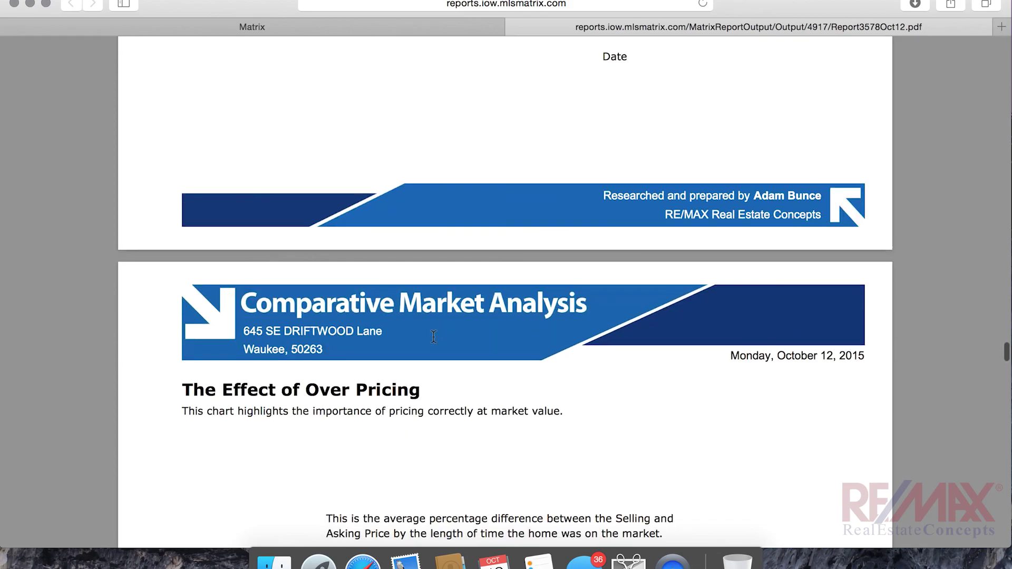
scroll(433, 336, down, 7)
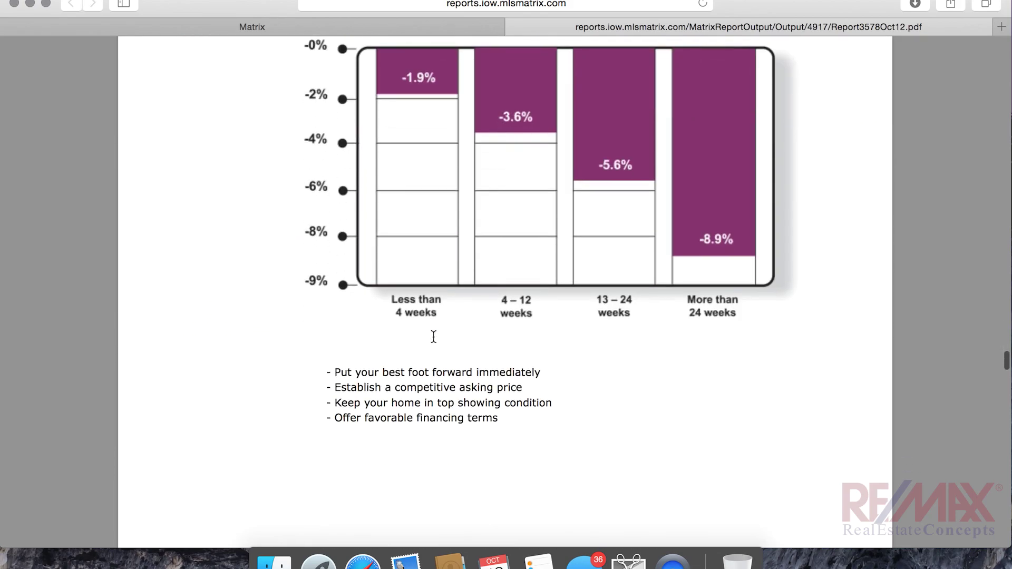
scroll(433, 336, up, 2)
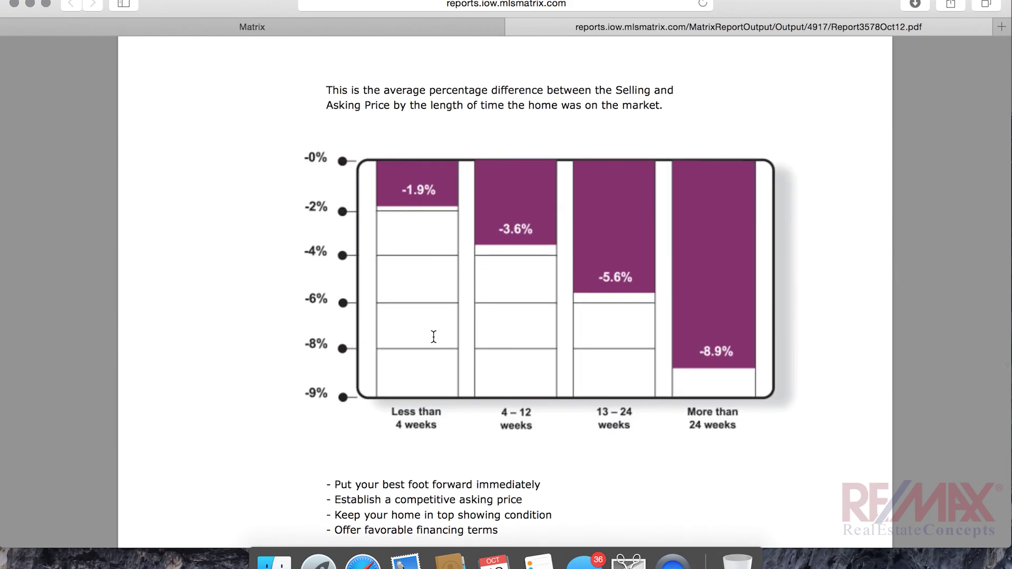
scroll(434, 335, down, 13)
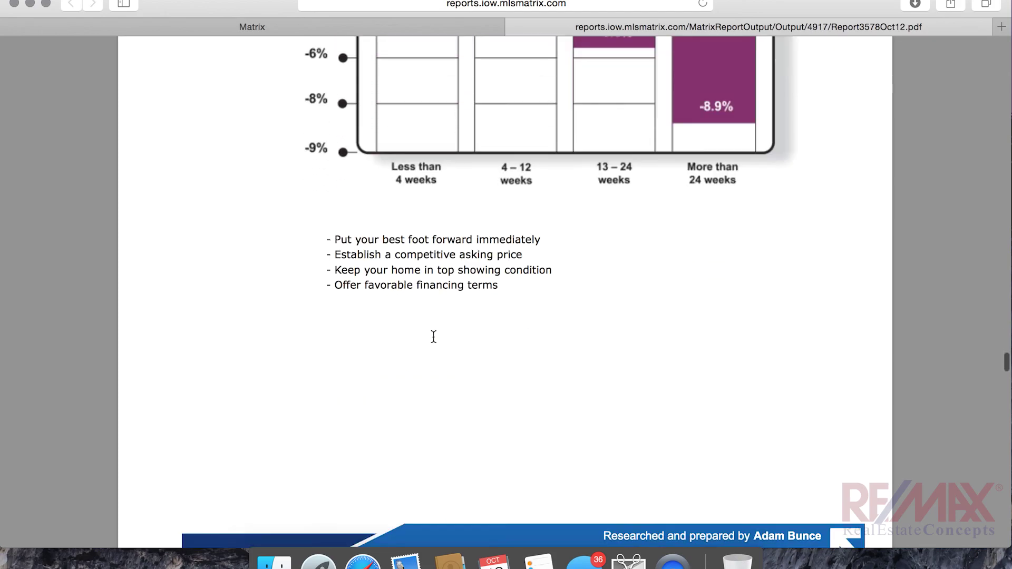
scroll(433, 336, down, 3)
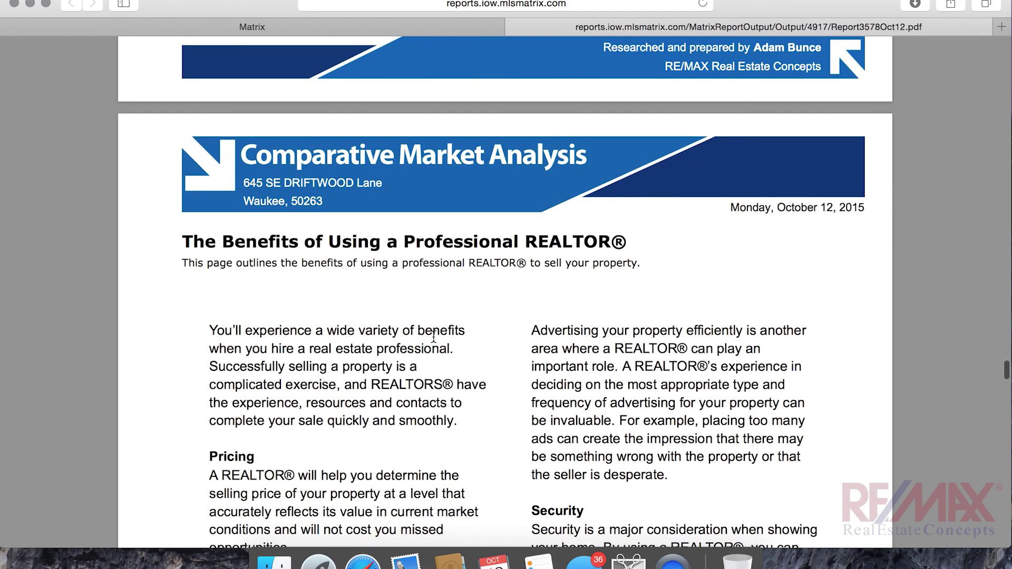
scroll(434, 336, down, 5)
scroll(433, 336, down, 18)
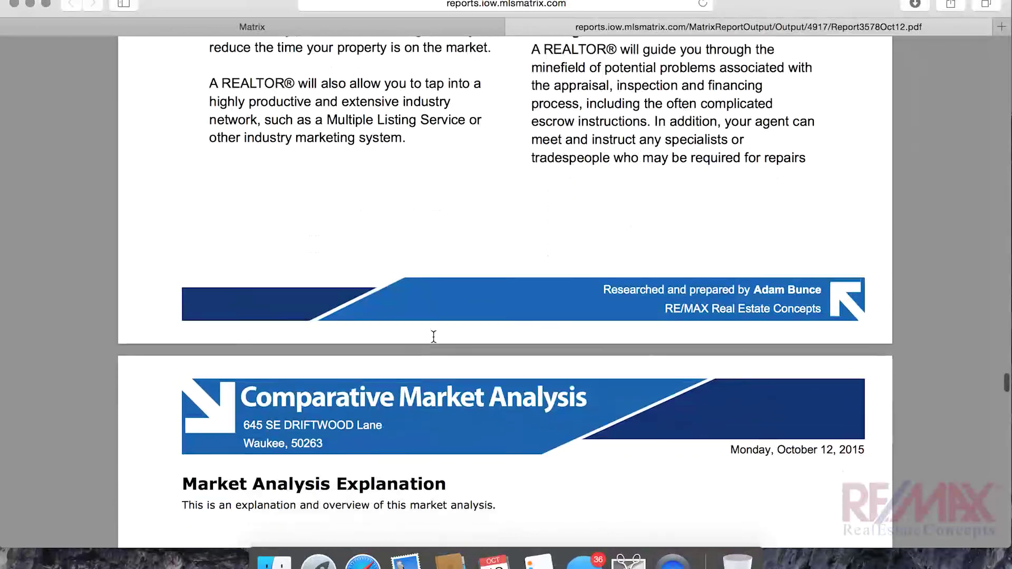
scroll(433, 336, down, 17)
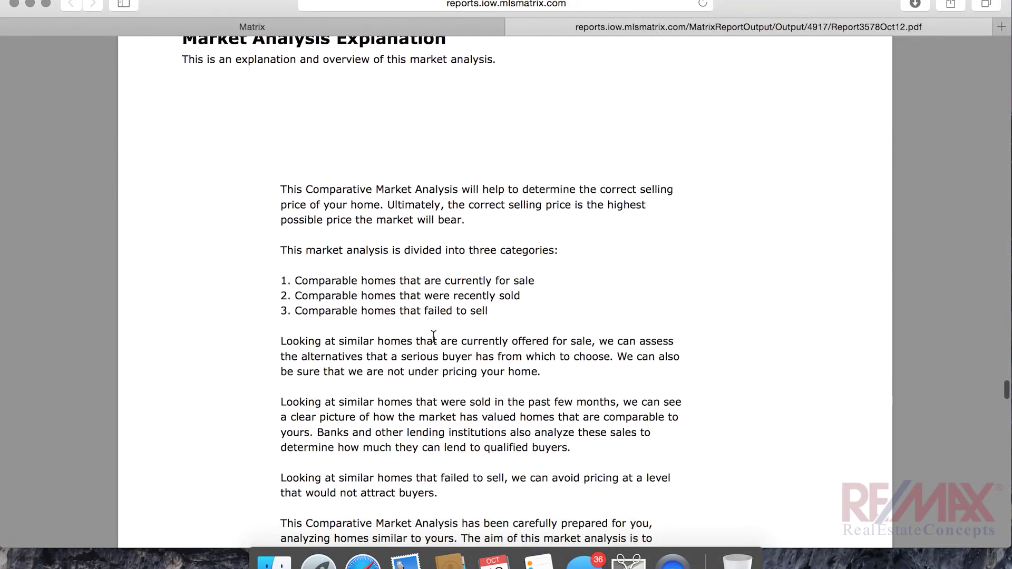
scroll(434, 336, down, 3)
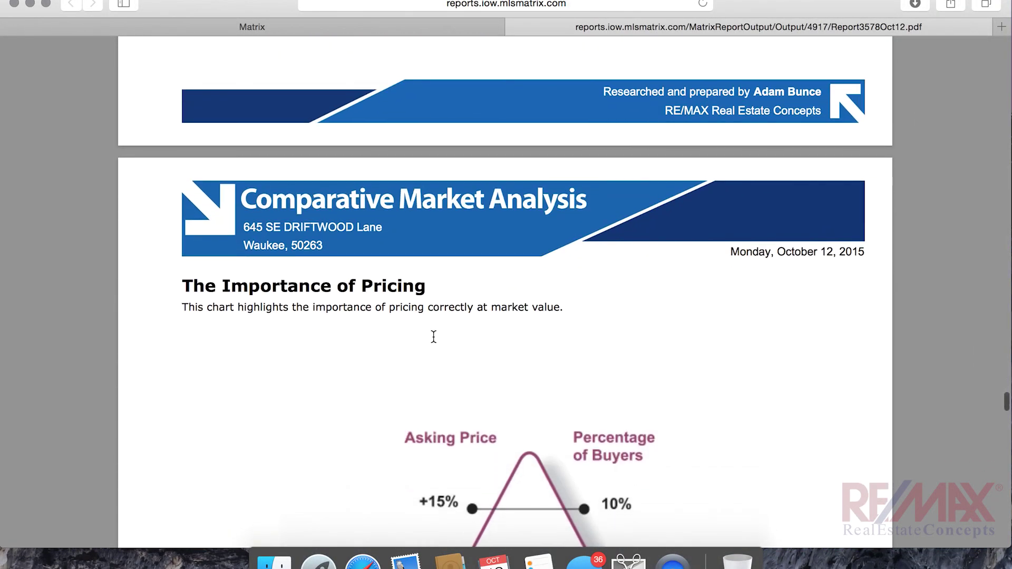
scroll(434, 336, down, 4)
scroll(434, 336, down, 3)
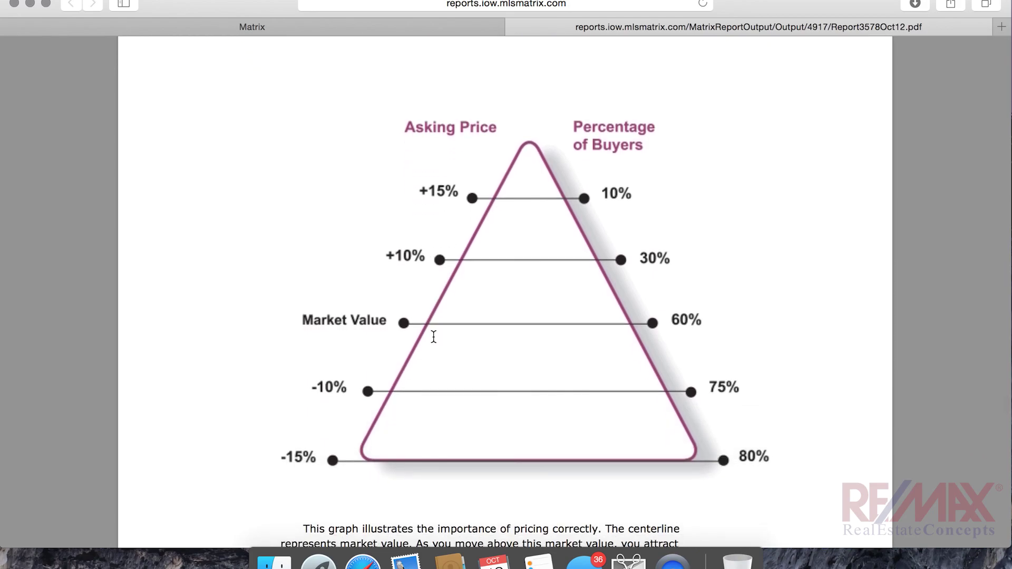
scroll(433, 336, down, 15)
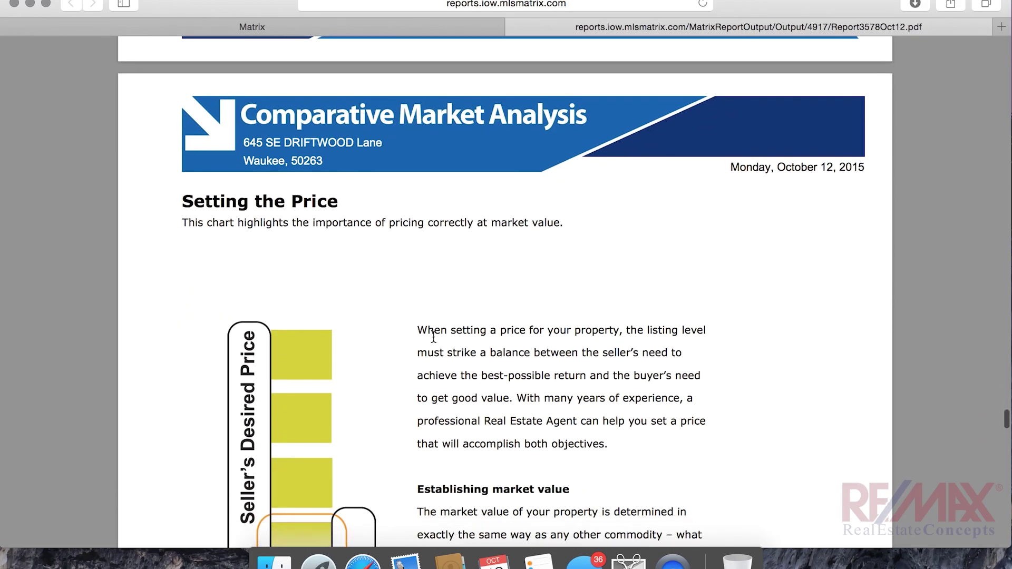
scroll(433, 336, down, 8)
scroll(433, 337, down, 20)
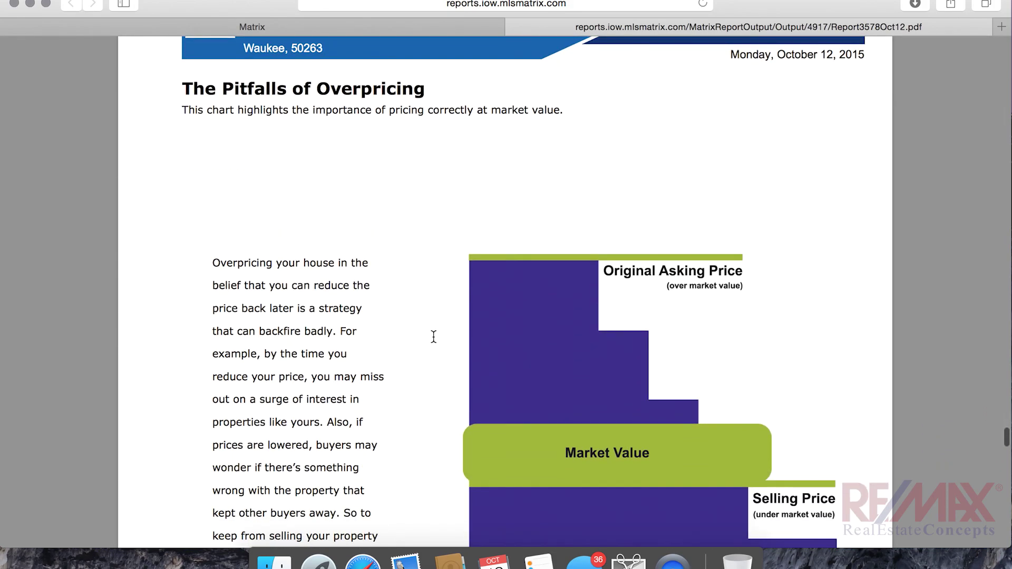
scroll(434, 337, down, 20)
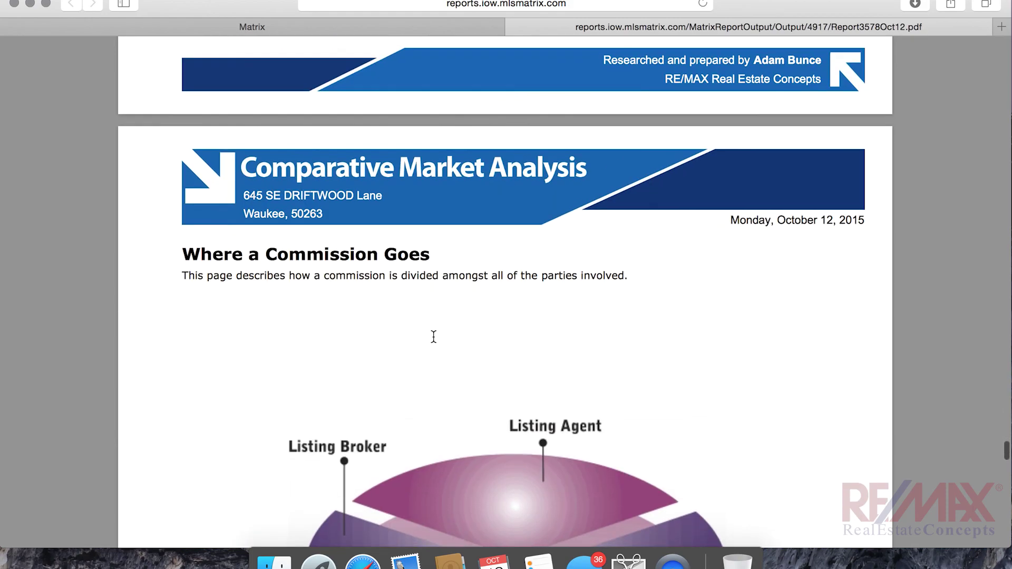
scroll(433, 336, down, 4)
scroll(433, 336, down, 12)
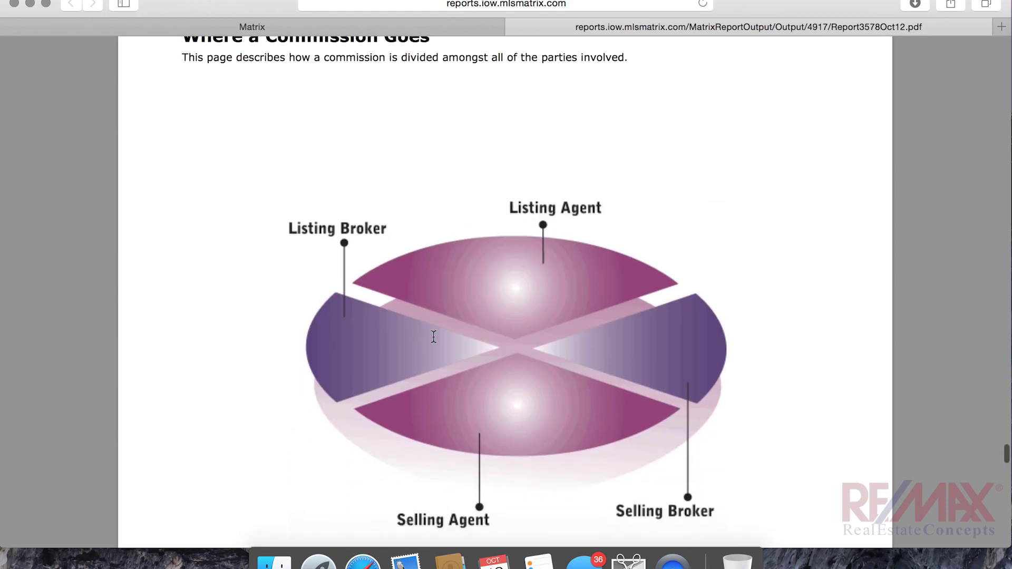
scroll(434, 336, down, 12)
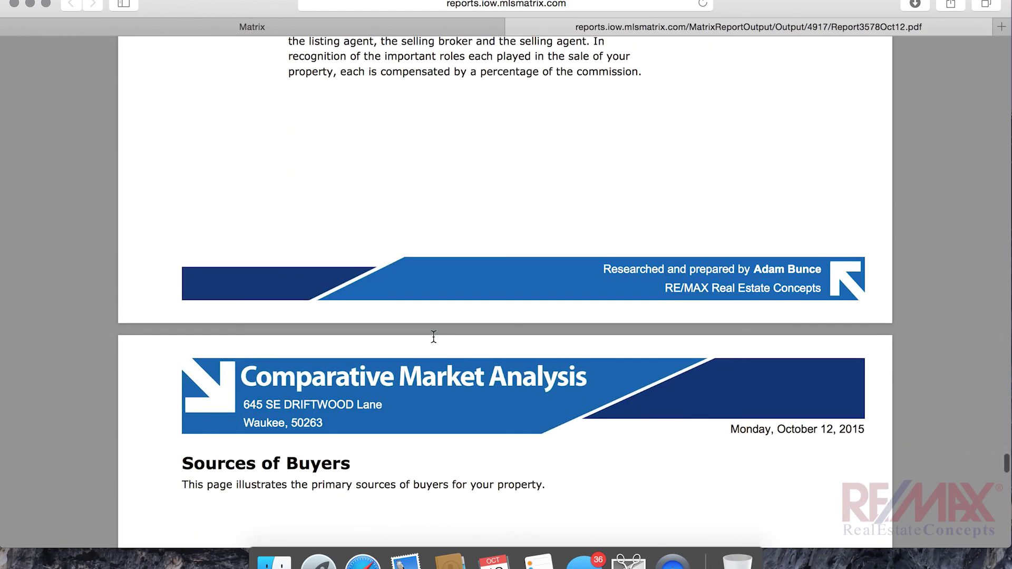
scroll(433, 337, down, 7)
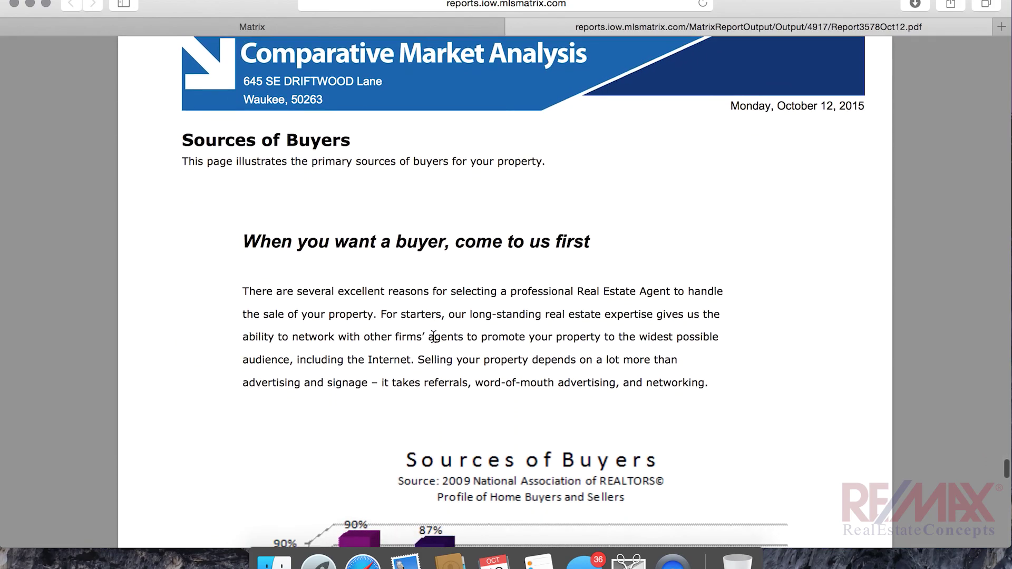
scroll(434, 337, down, 3)
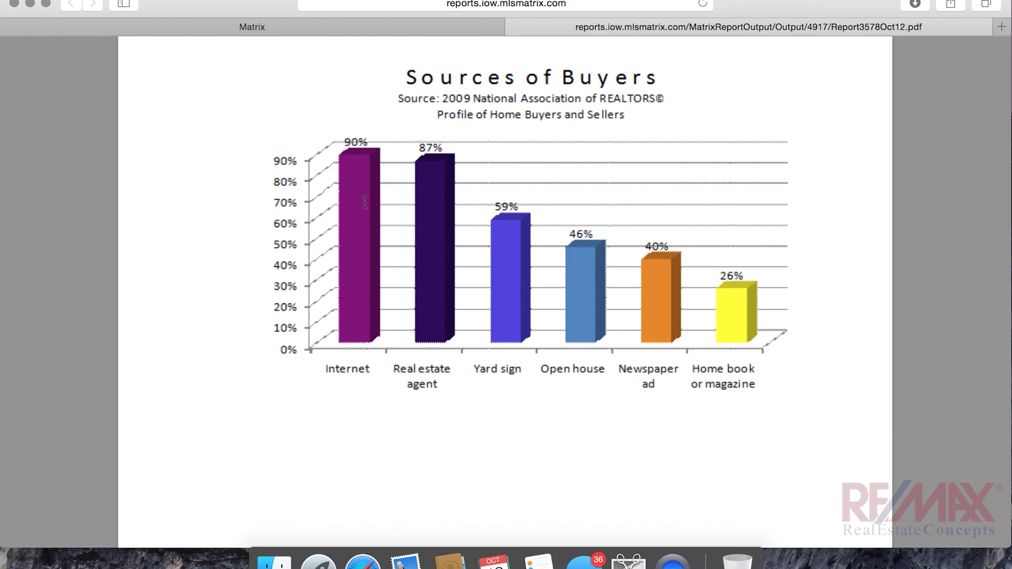
scroll(594, 306, down, 14)
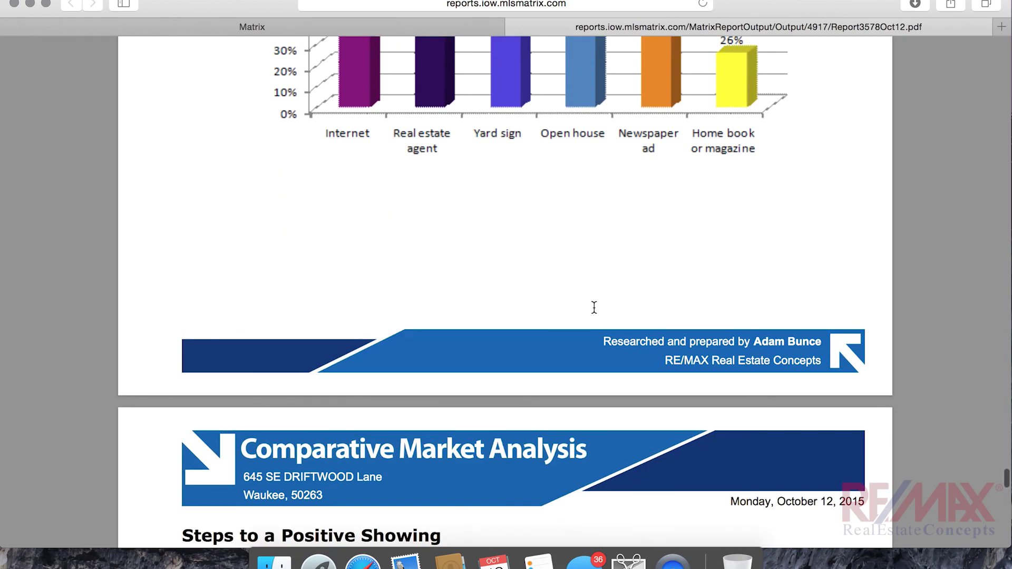
scroll(593, 306, down, 18)
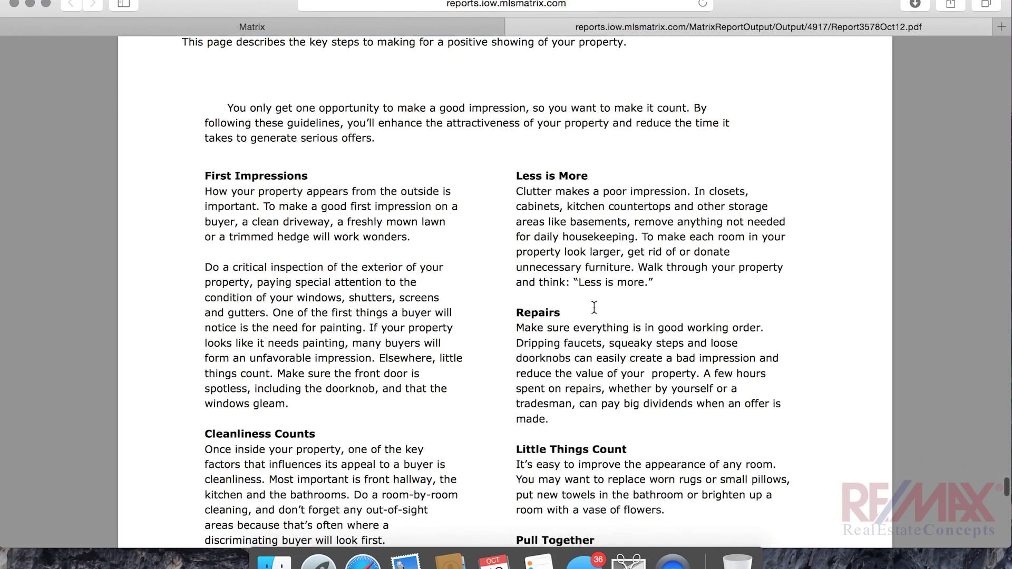
scroll(594, 307, down, 14)
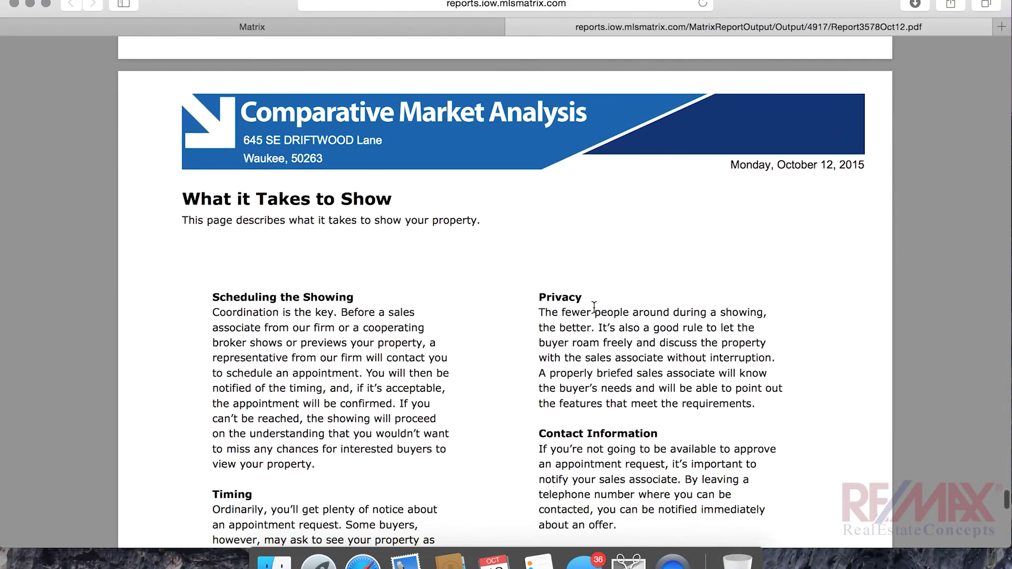
scroll(594, 307, down, 16)
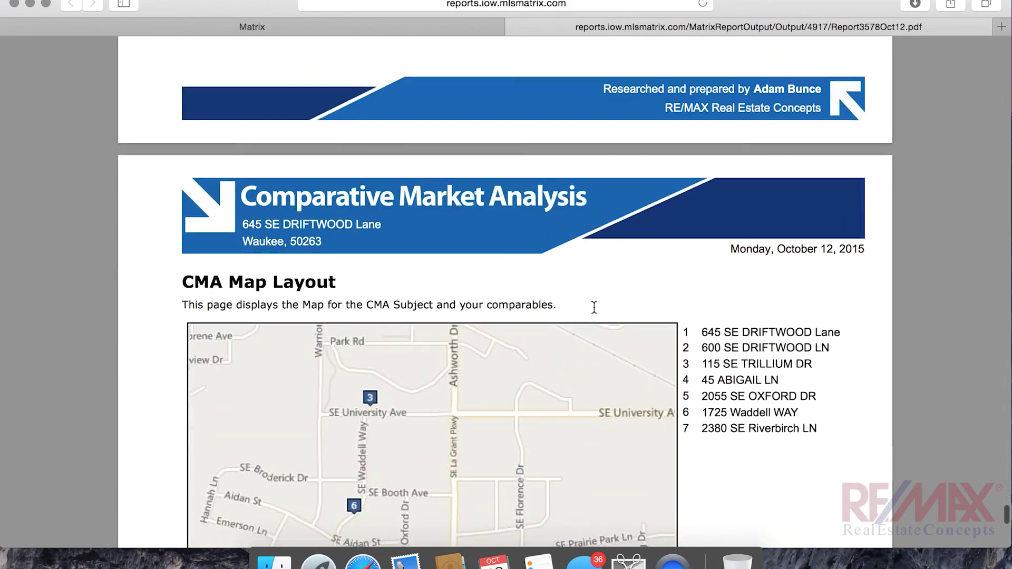
Review the map and final Sellers Timeline pages, then close the PDF tab to return to Matrix
scroll(594, 307, down, 1)
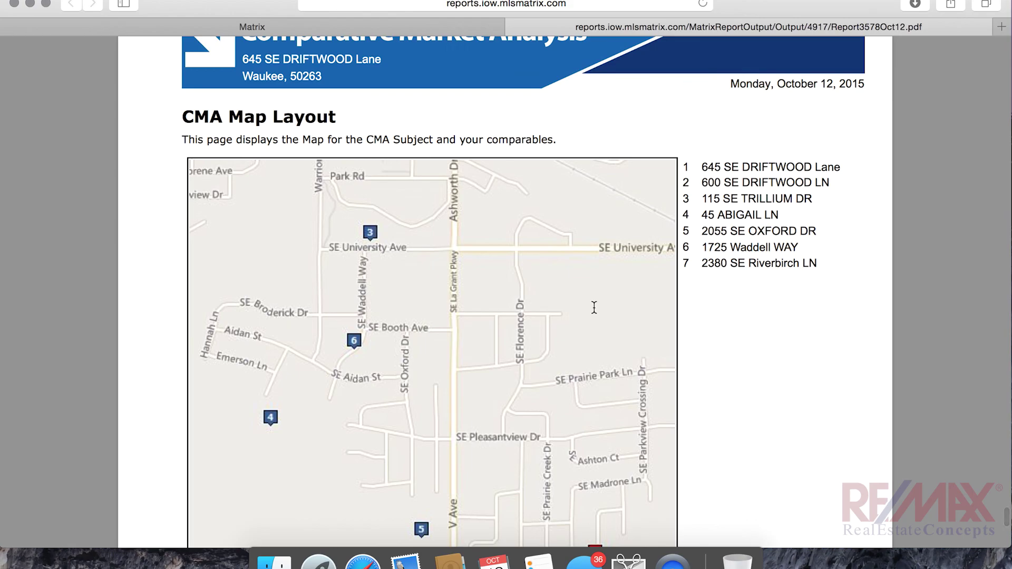
scroll(594, 307, down, 1)
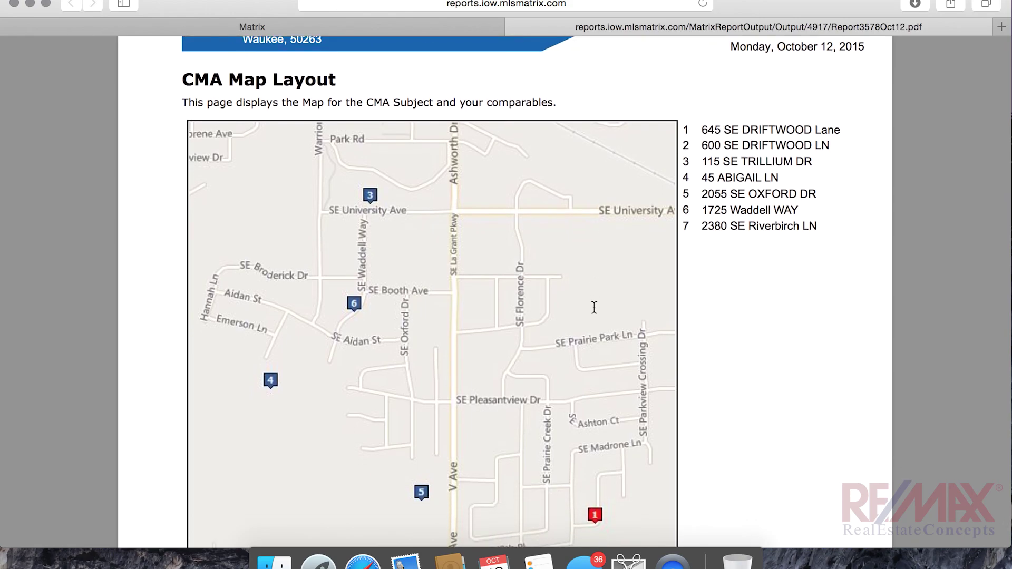
scroll(594, 308, down, 12)
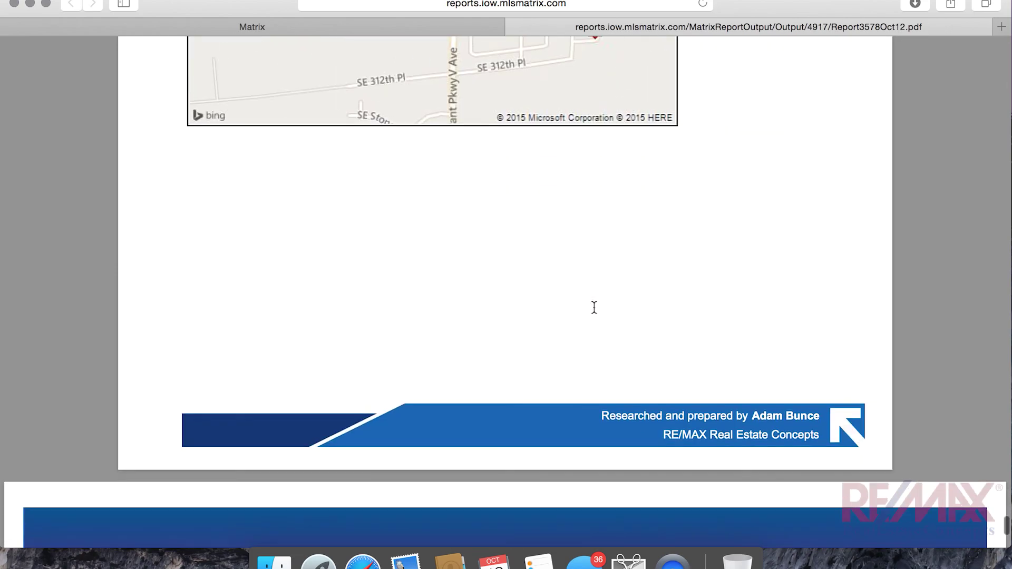
scroll(594, 307, down, 8)
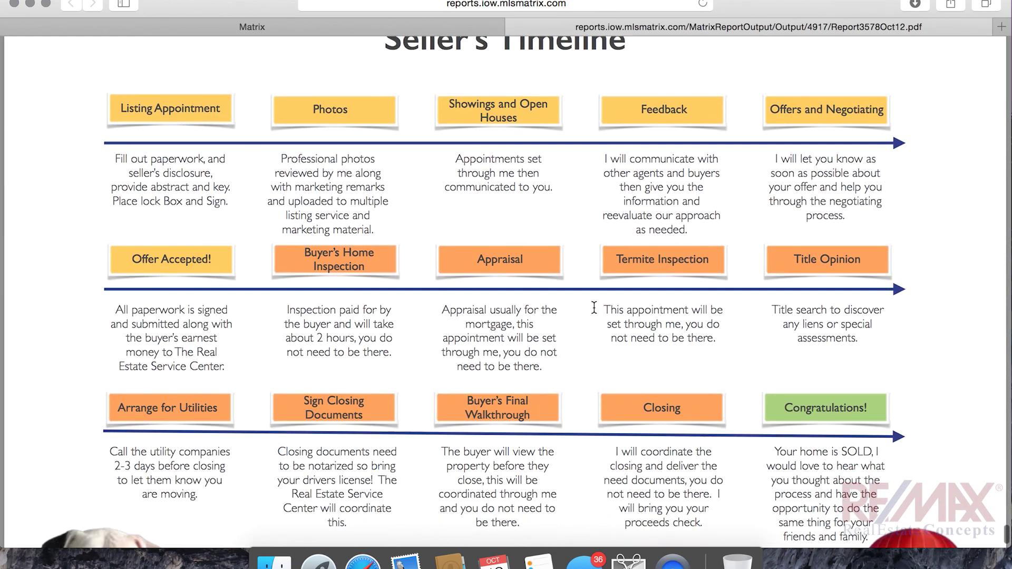
scroll(594, 312, up, 15)
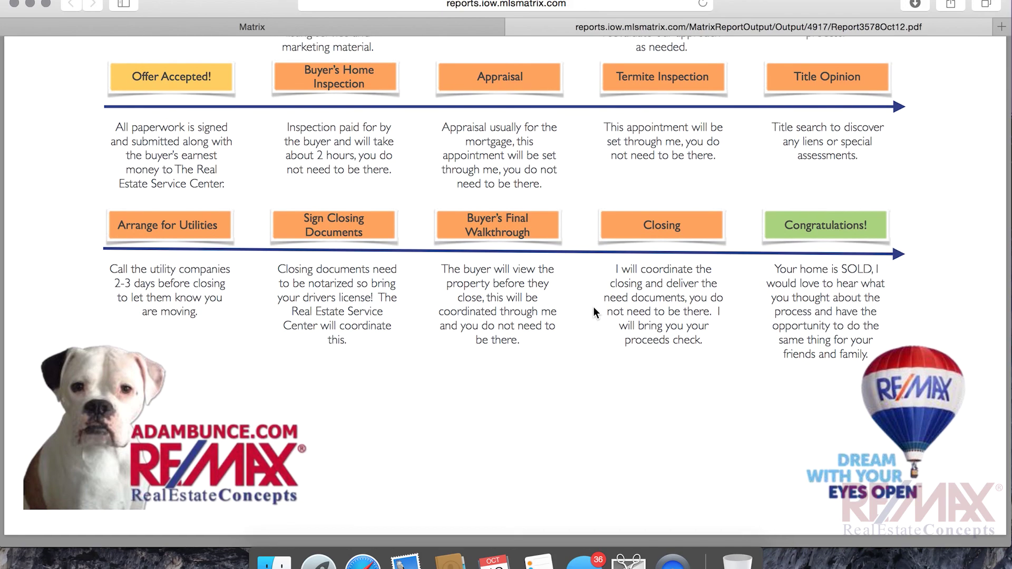
scroll(593, 312, up, 6)
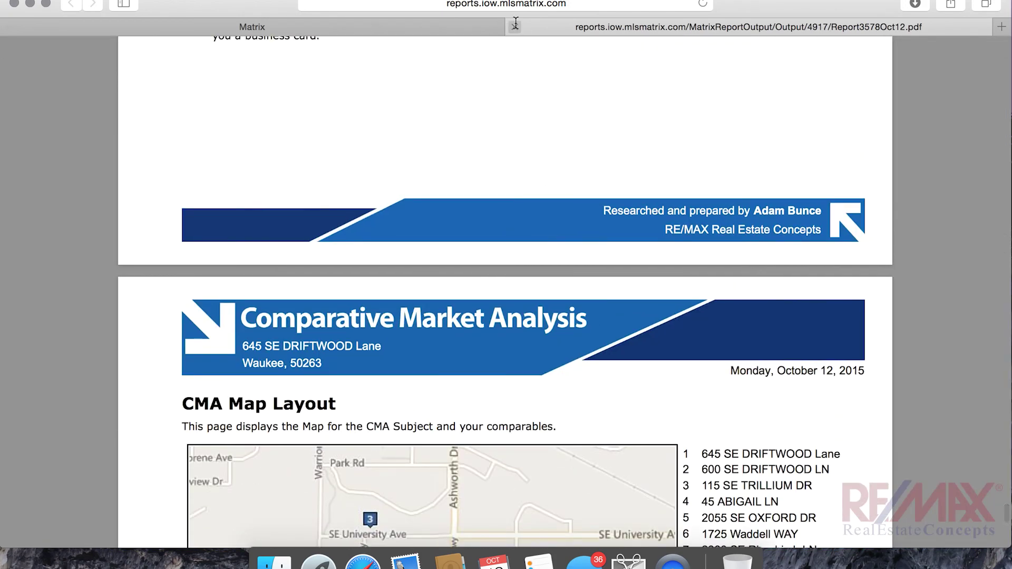
click(515, 26)
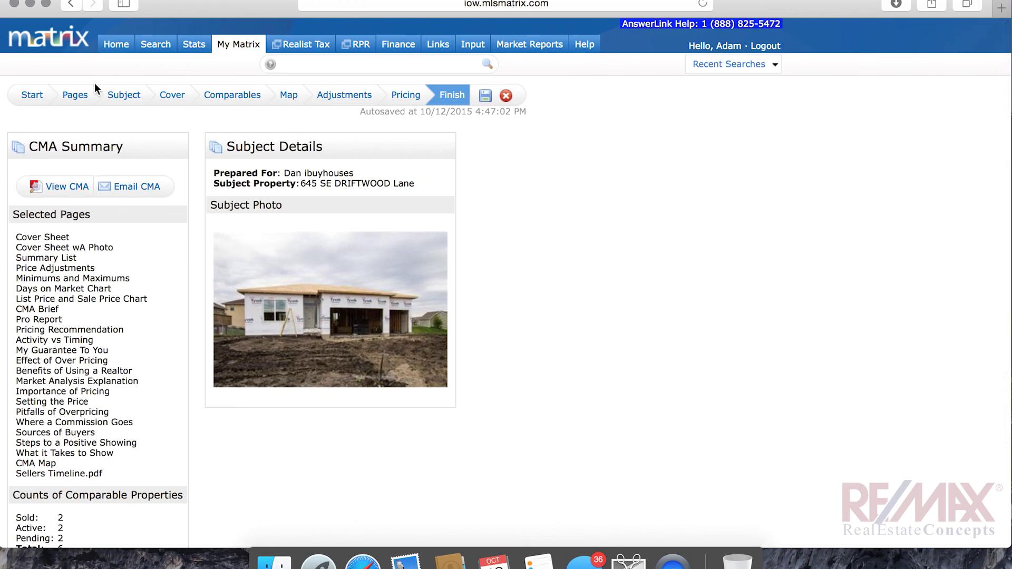
mouse_move(243, 47)
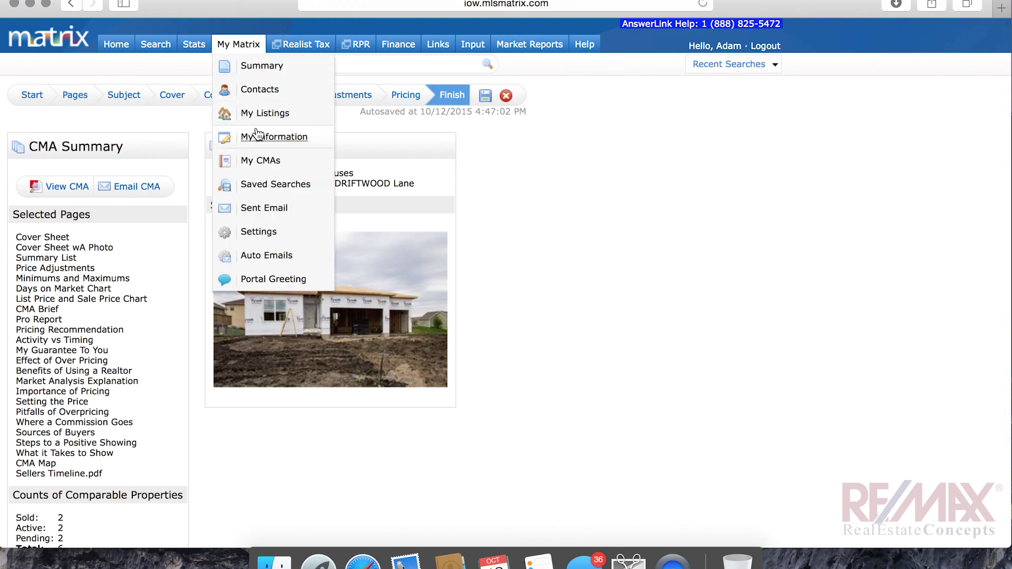
Open My CMAs and expand the subject property's CMA to show its photo and 6 comparables
click(253, 159)
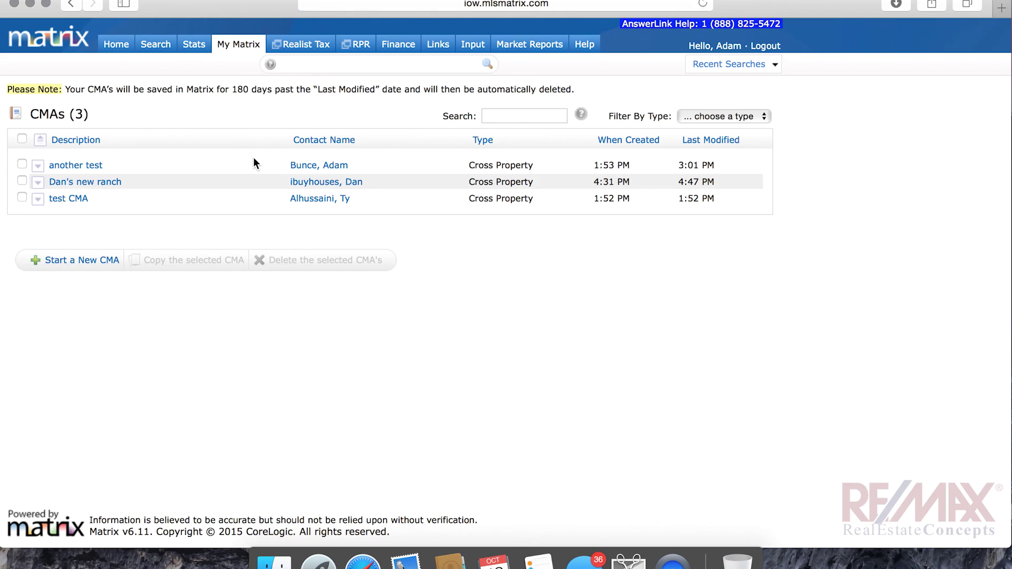
click(98, 185)
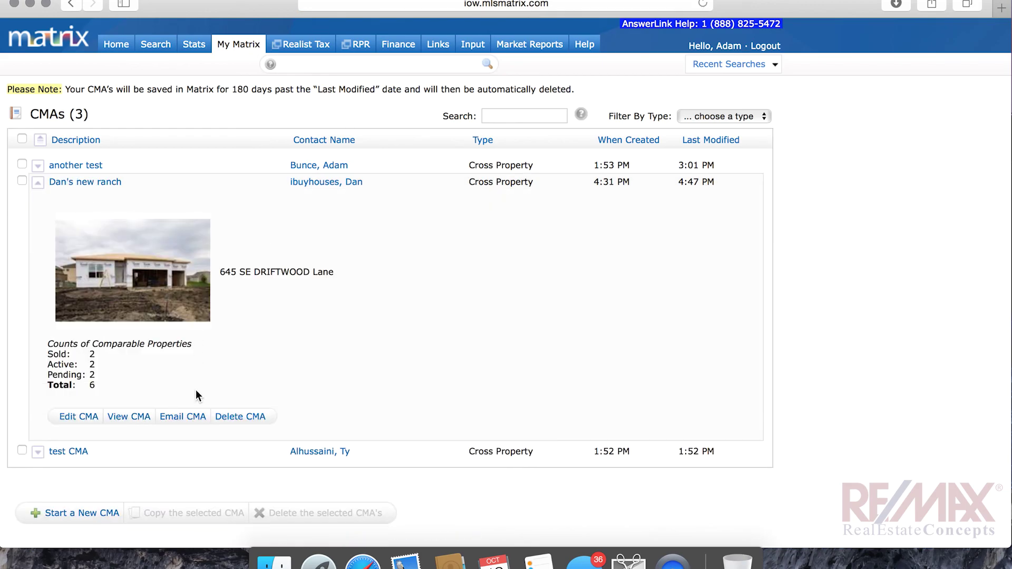